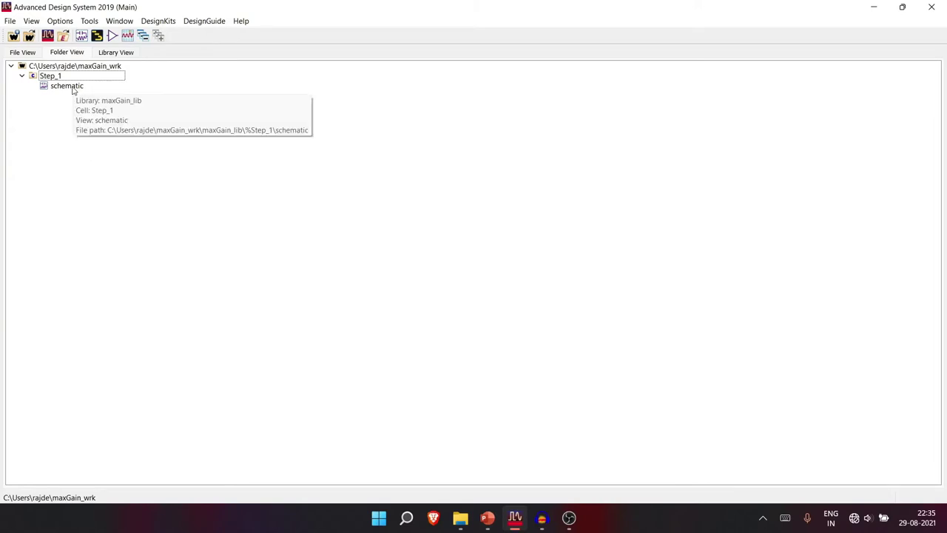
Step: Open the Step_1 schematic and regroup the S-PARAMETERS, MSub, VAR, OPTIM and GOAL blocks compactly beside the circuit
{"action": "double_click", "coordinate": [71, 87]}
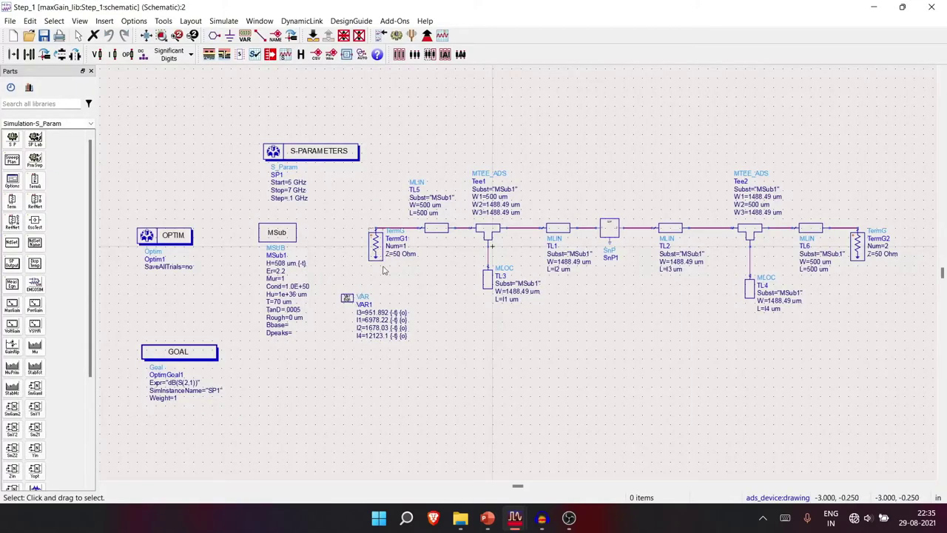
{"action": "left_click_drag", "start_coordinate": [352, 301], "coordinate": [273, 400]}
{"action": "left_click_drag", "start_coordinate": [289, 152], "coordinate": [182, 143]}
{"action": "left_click_drag", "start_coordinate": [272, 231], "coordinate": [287, 143]}
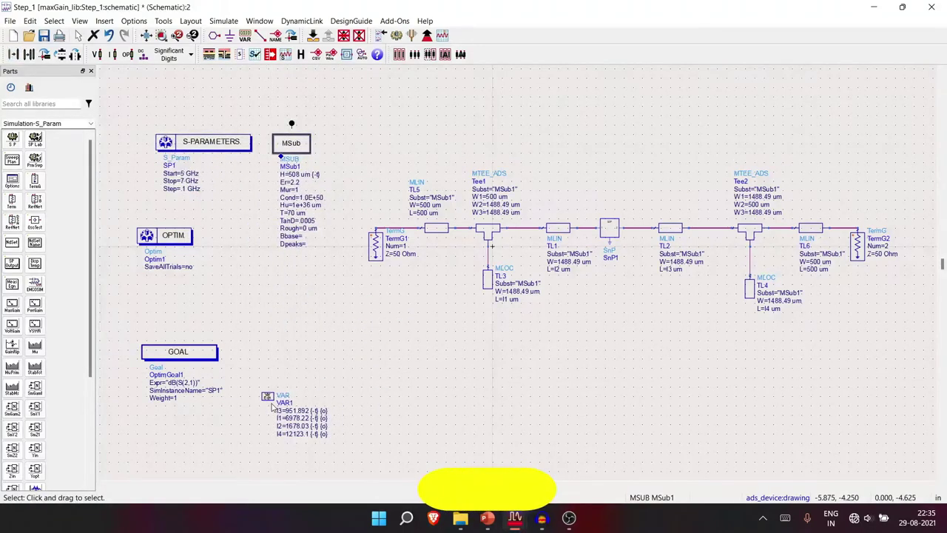
{"action": "left_click_drag", "start_coordinate": [272, 407], "coordinate": [273, 295]}
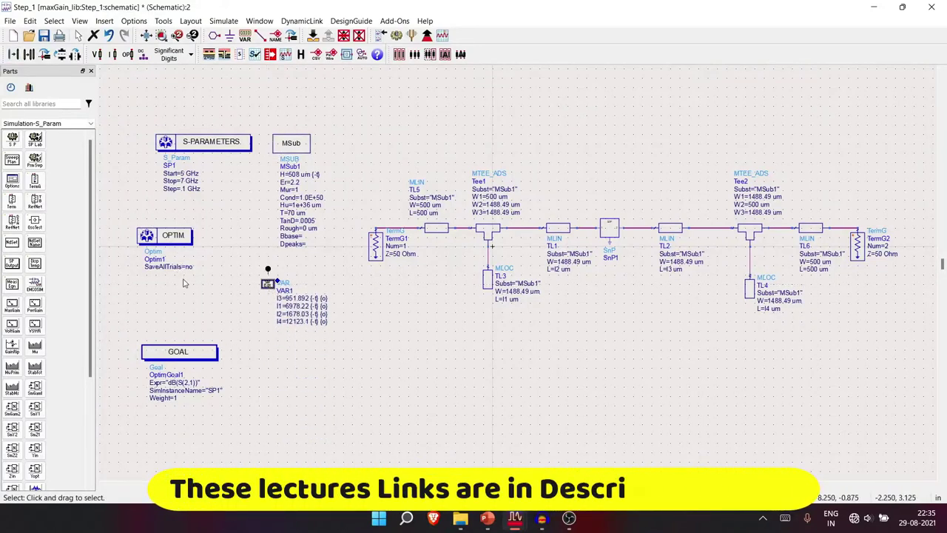
{"action": "left_click_drag", "start_coordinate": [173, 237], "coordinate": [193, 218]}
{"action": "left_click_drag", "start_coordinate": [189, 346], "coordinate": [187, 287]}
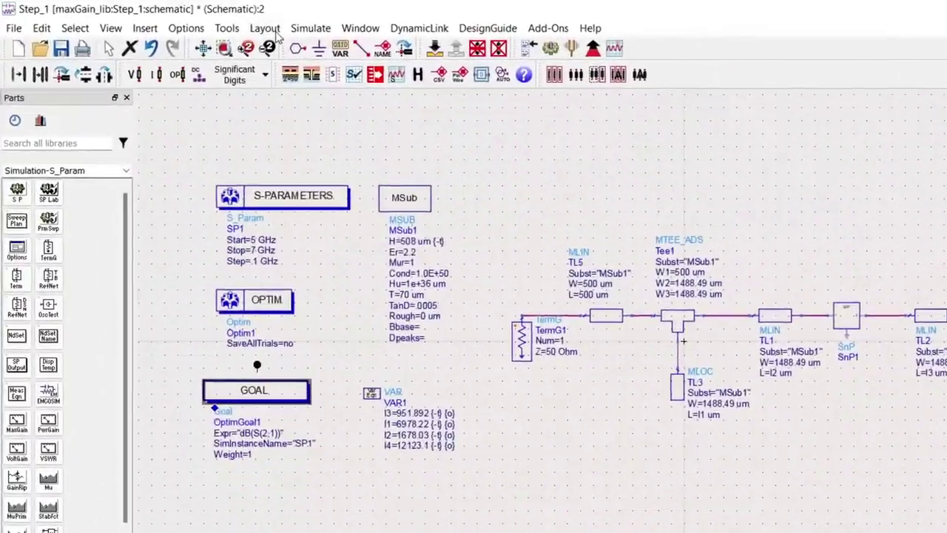
Step: Start placing components from the schematic into a layout and close the Differences From Schematic pane
{"action": "left_click", "coordinate": [337, 37]}
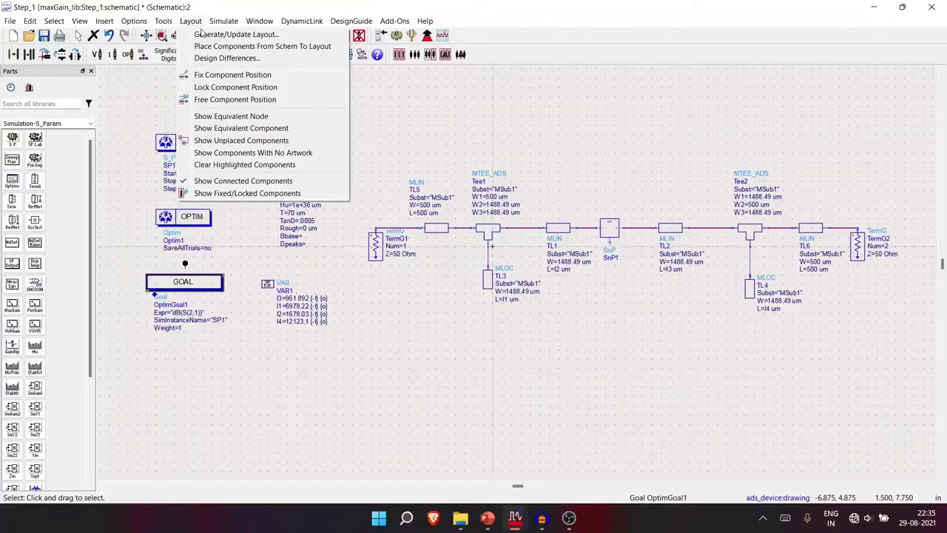
{"action": "left_click", "coordinate": [239, 52]}
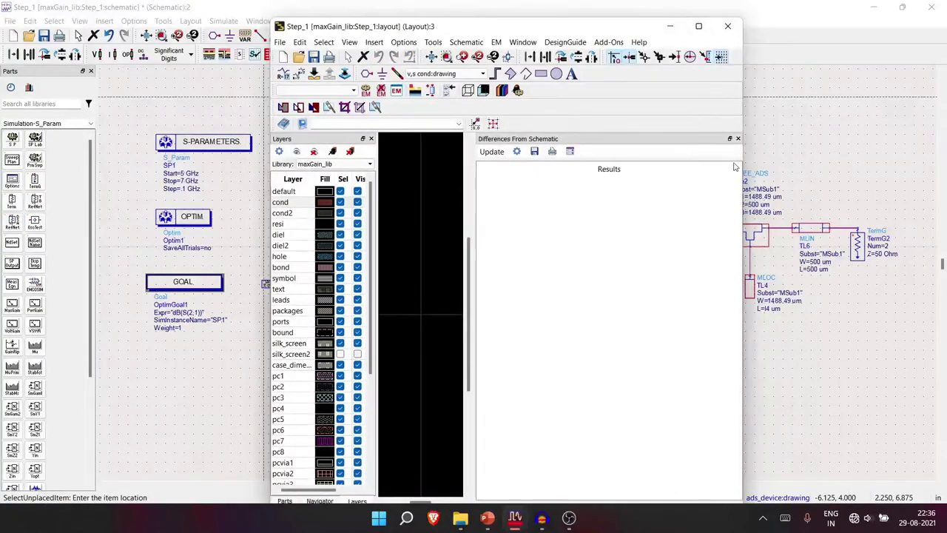
{"action": "left_click", "coordinate": [738, 140]}
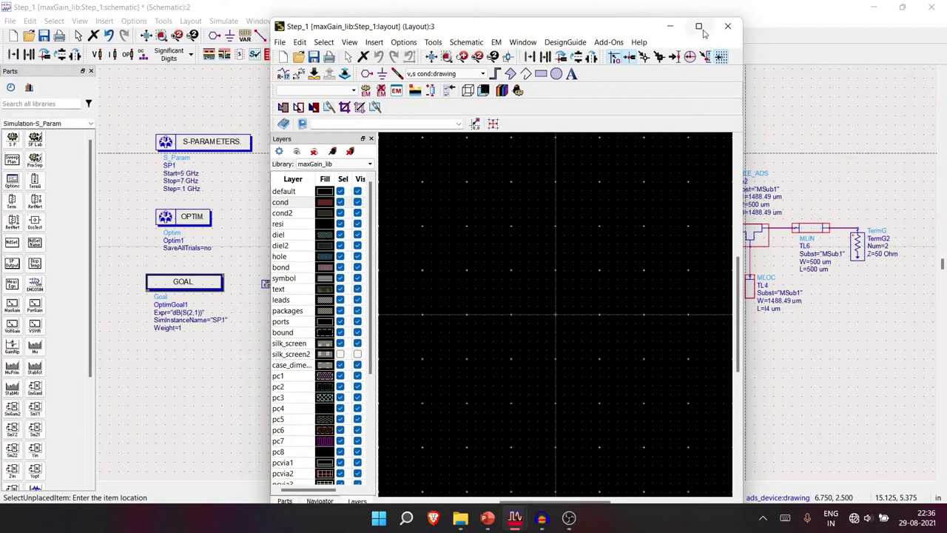
Step: Arrange the schematic and layout windows side by side so both drawing areas are accessible
{"action": "left_click_drag", "start_coordinate": [603, 33], "coordinate": [250, 2]}
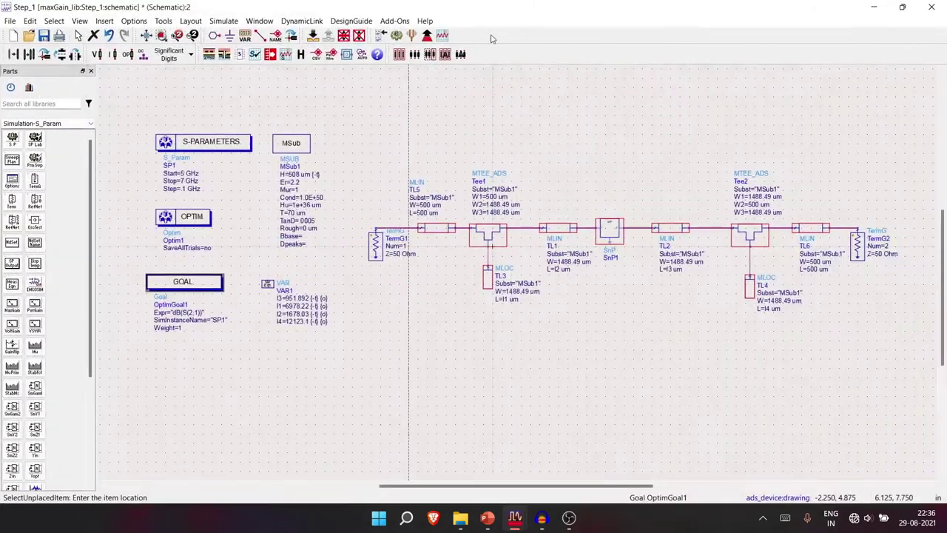
{"action": "left_click", "coordinate": [902, 6]}
{"action": "left_click_drag", "start_coordinate": [562, 14], "coordinate": [337, 32]}
{"action": "left_click_drag", "start_coordinate": [578, 34], "coordinate": [705, 31]}
{"action": "left_click_drag", "start_coordinate": [458, 32], "coordinate": [360, 29]}
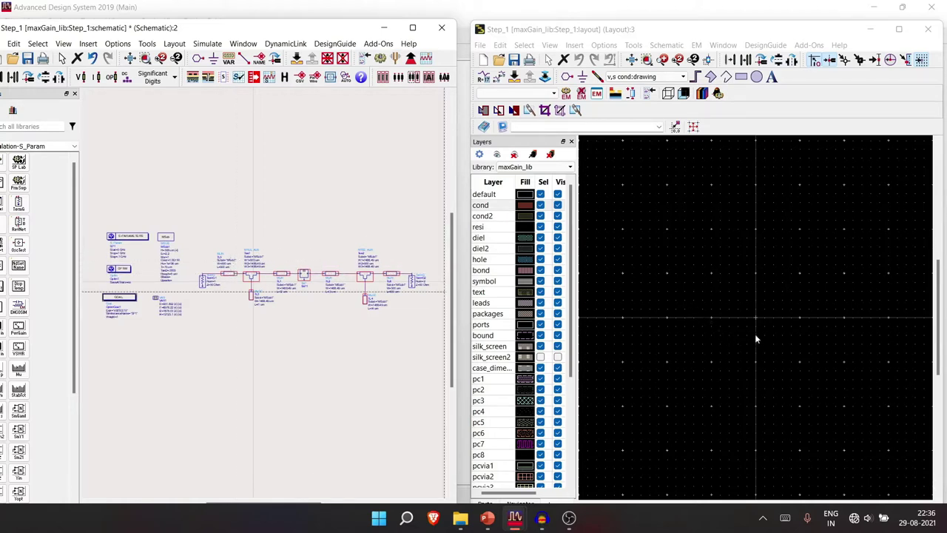
Step: Place the input line TL5 from the schematic at the layout origin
{"action": "scroll", "coordinate": [756, 329], "scroll_direction": "down", "scroll_amount": 2}
{"action": "scroll", "coordinate": [755, 317], "scroll_direction": "up", "scroll_amount": 1}
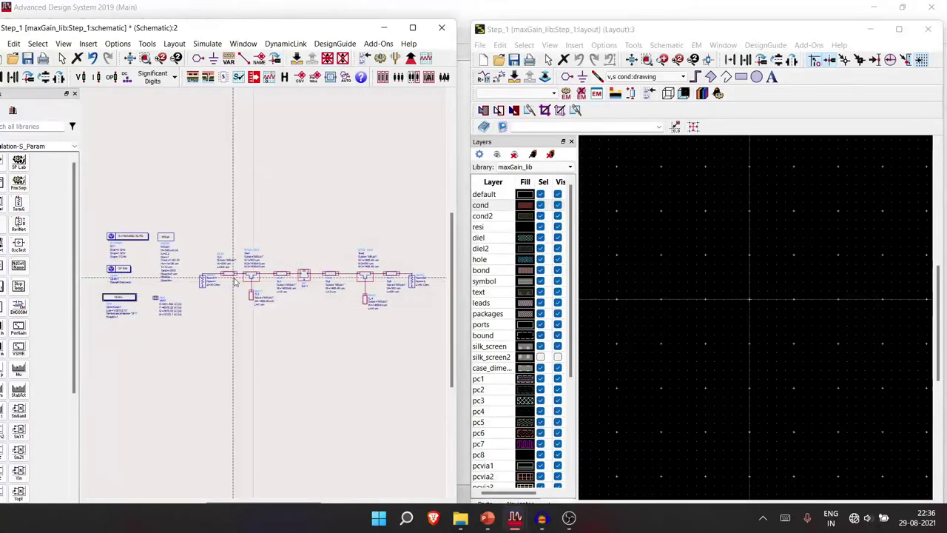
{"action": "left_click", "coordinate": [759, 289]}
{"action": "scroll", "coordinate": [754, 316], "scroll_direction": "down", "scroll_amount": 2}
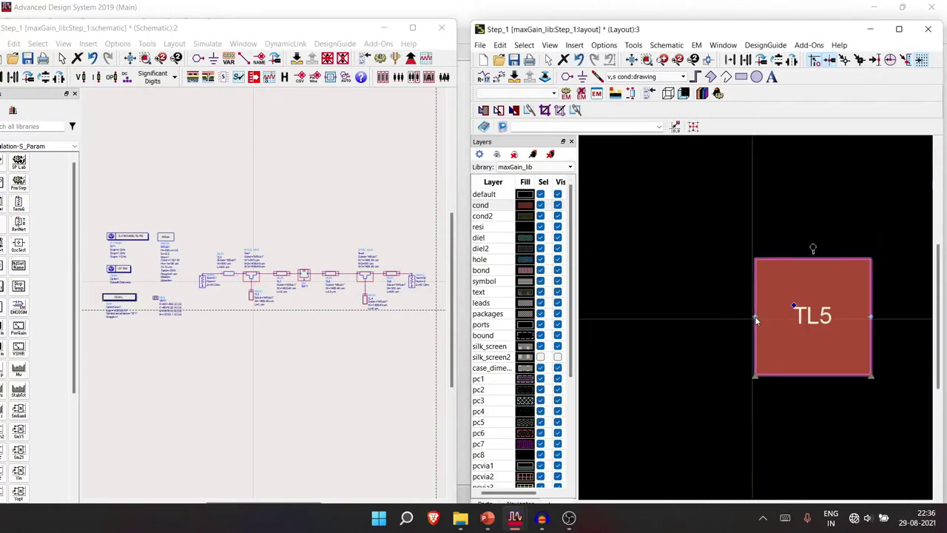
Step: Place the Tee1 junction in the layout, snapped to the right-hand pin of TL5
{"action": "left_click", "coordinate": [255, 283]}
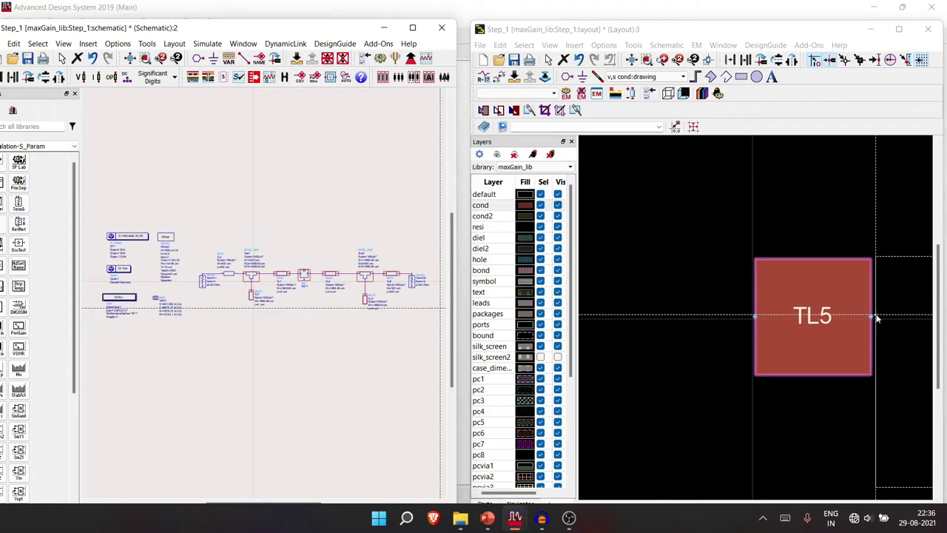
{"action": "scroll", "coordinate": [772, 319], "scroll_direction": "down", "scroll_amount": 2}
{"action": "scroll", "coordinate": [772, 319], "scroll_direction": "down", "scroll_amount": 2}
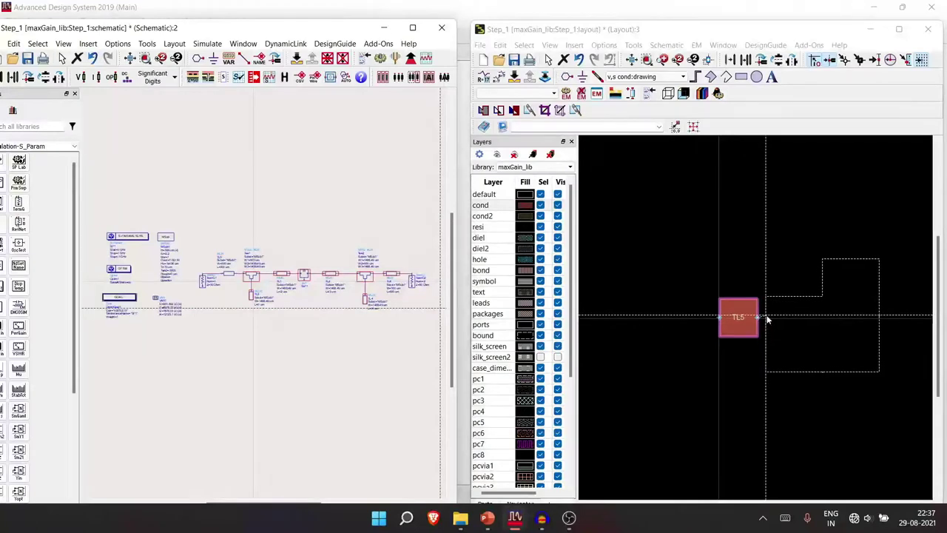
{"action": "left_click", "coordinate": [760, 318]}
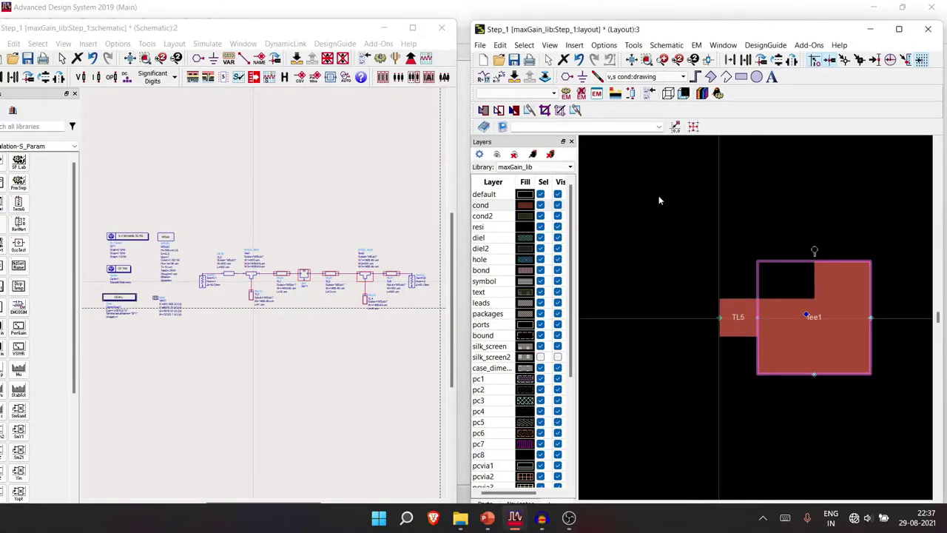
Step: Check the grid spacing and snap settings in the layout preferences
{"action": "right_click", "coordinate": [637, 187]}
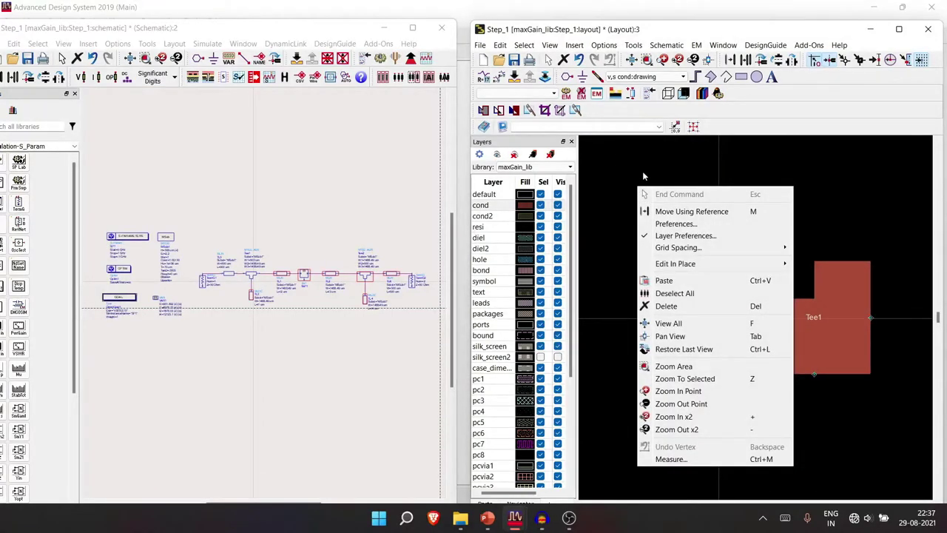
{"action": "left_click", "coordinate": [675, 224]}
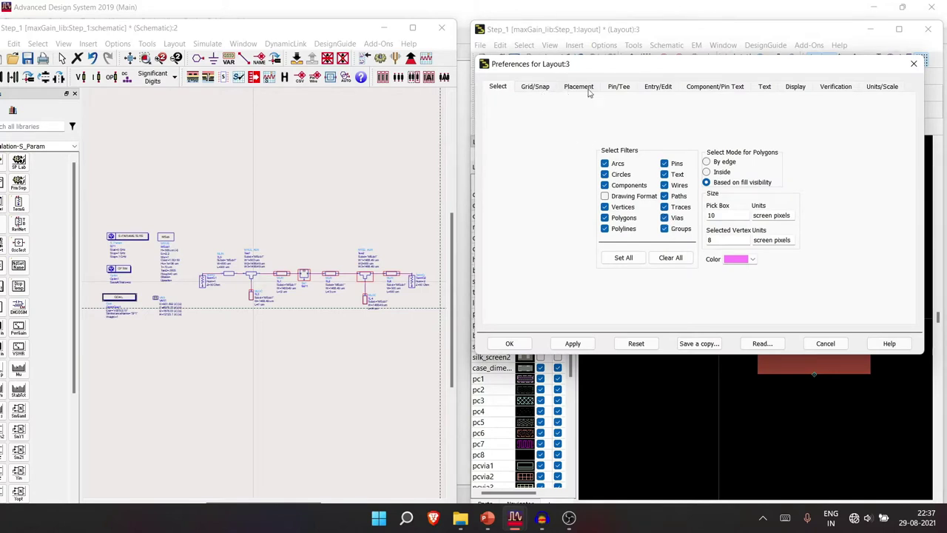
{"action": "left_click", "coordinate": [535, 86]}
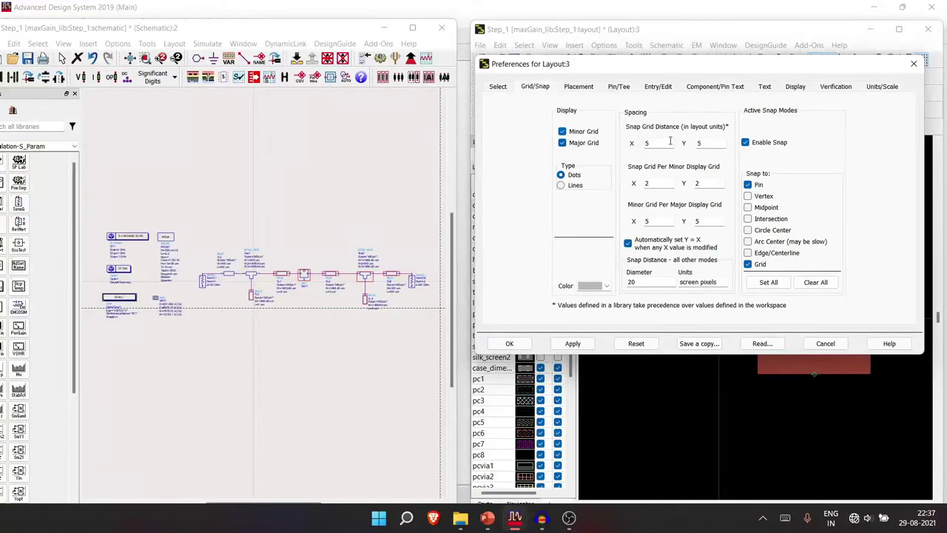
{"action": "key", "text": "Return"}
Step: Place the open stub TL3 on Tee1's lower pin and the line TL1 on Tee1's right-hand pin
{"action": "left_click", "coordinate": [260, 314]}
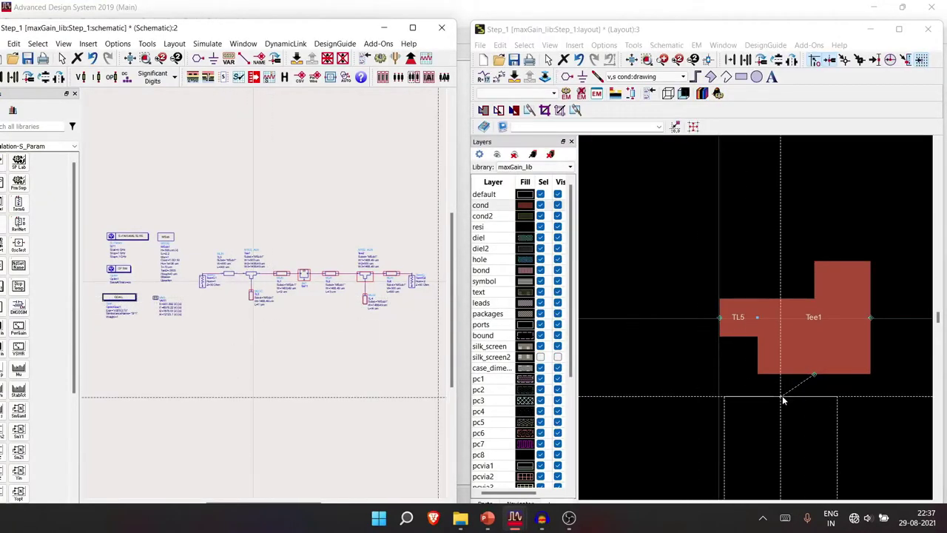
{"action": "left_click", "coordinate": [814, 375]}
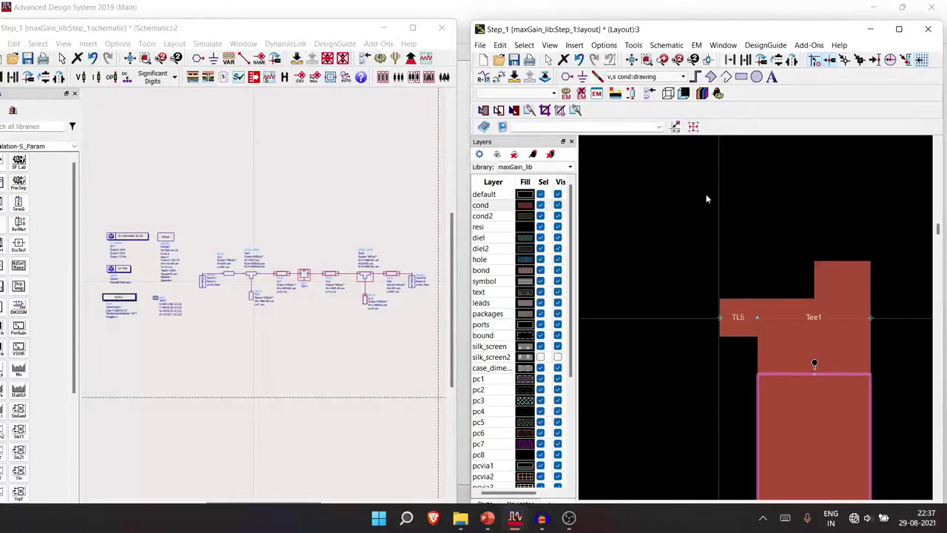
{"action": "scroll", "coordinate": [739, 244], "scroll_direction": "down", "scroll_amount": 3}
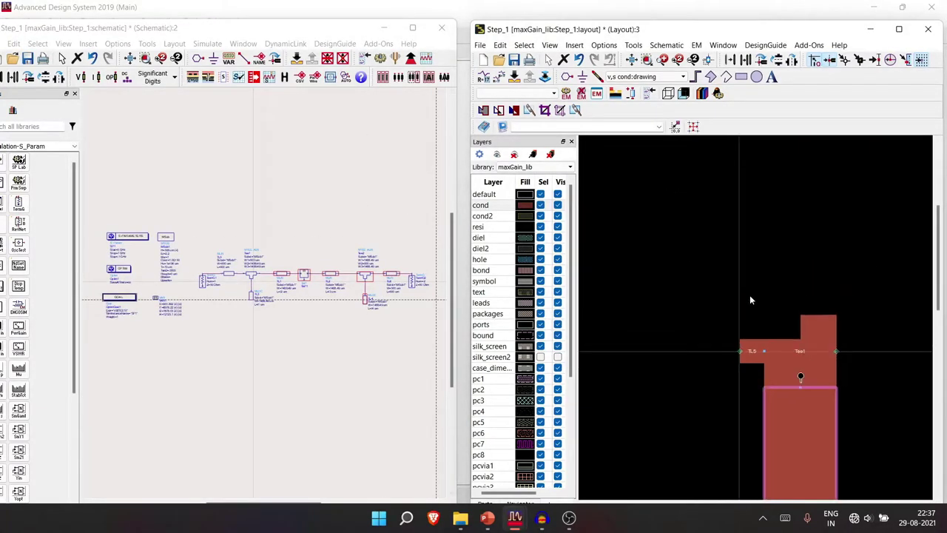
{"action": "left_click", "coordinate": [283, 275]}
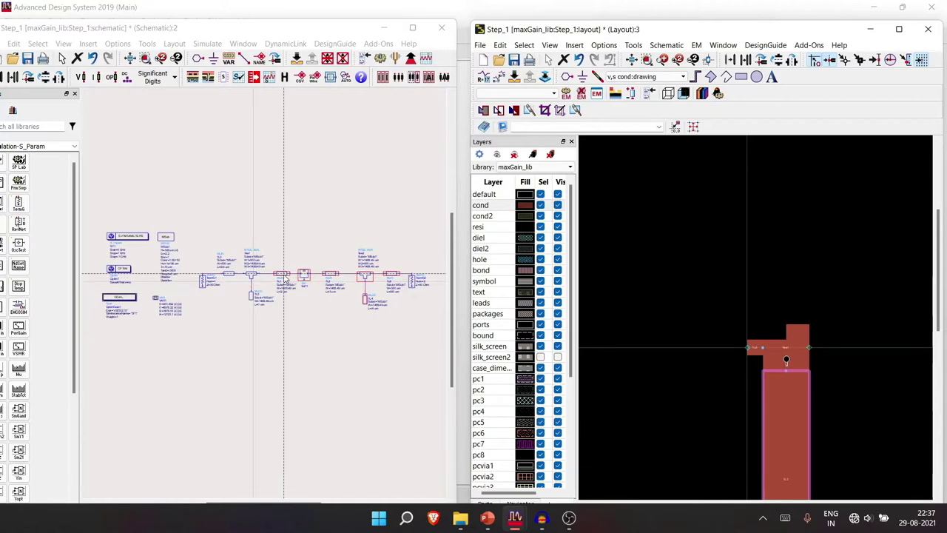
{"action": "left_click", "coordinate": [821, 347]}
Step: Place the SnP1 component from the schematic in the layout, slightly to the right of TL1
{"action": "scroll", "coordinate": [309, 310], "scroll_direction": "up", "scroll_amount": 8}
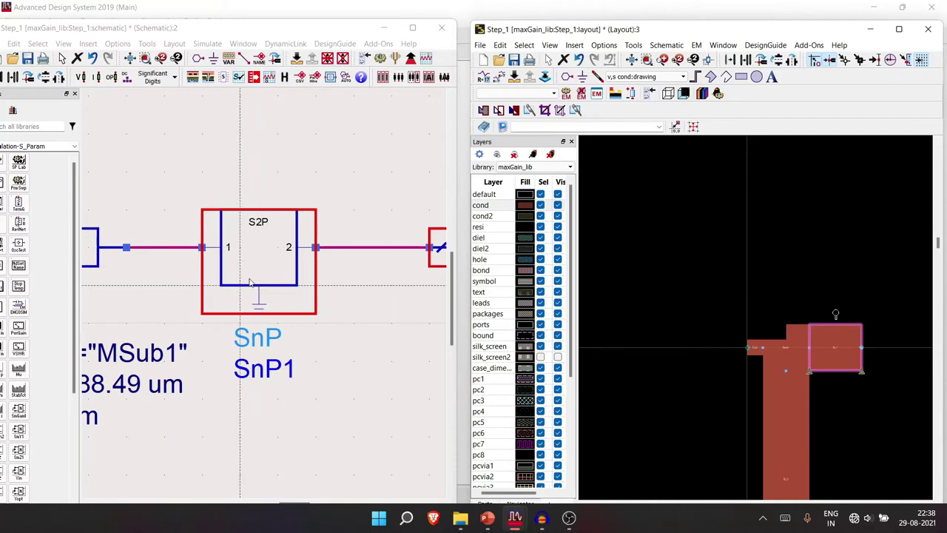
{"action": "left_click", "coordinate": [261, 262]}
{"action": "scroll", "coordinate": [262, 263], "scroll_direction": "down", "scroll_amount": 5}
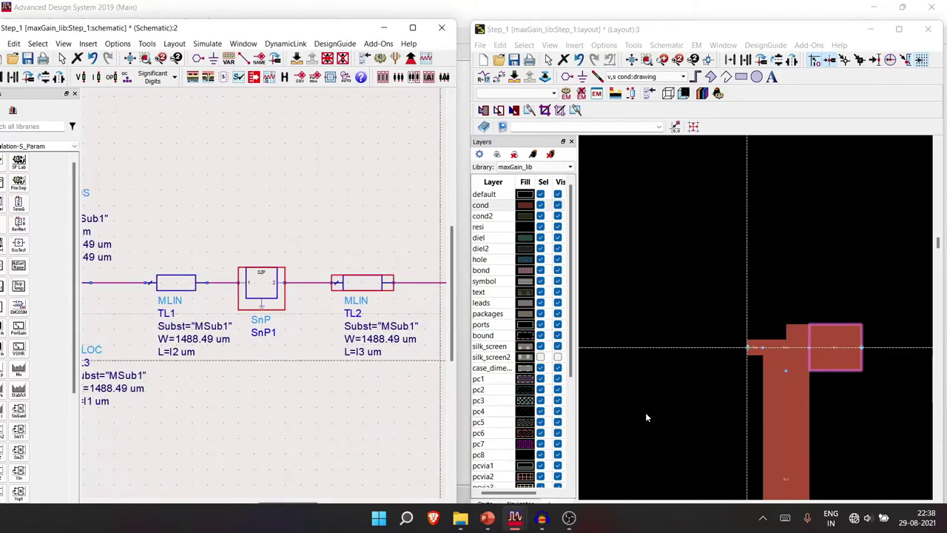
{"action": "left_click", "coordinate": [884, 342]}
{"action": "scroll", "coordinate": [884, 343], "scroll_direction": "up", "scroll_amount": 10}
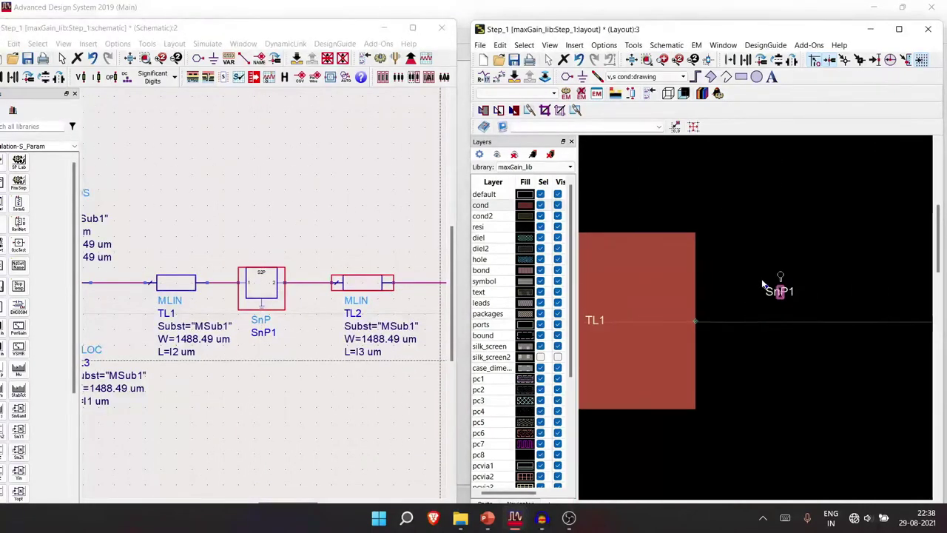
Step: Place the line TL2 in the layout to the right of SnP1, leaving a gap for the device
{"action": "scroll", "coordinate": [764, 339], "scroll_direction": "down", "scroll_amount": 4}
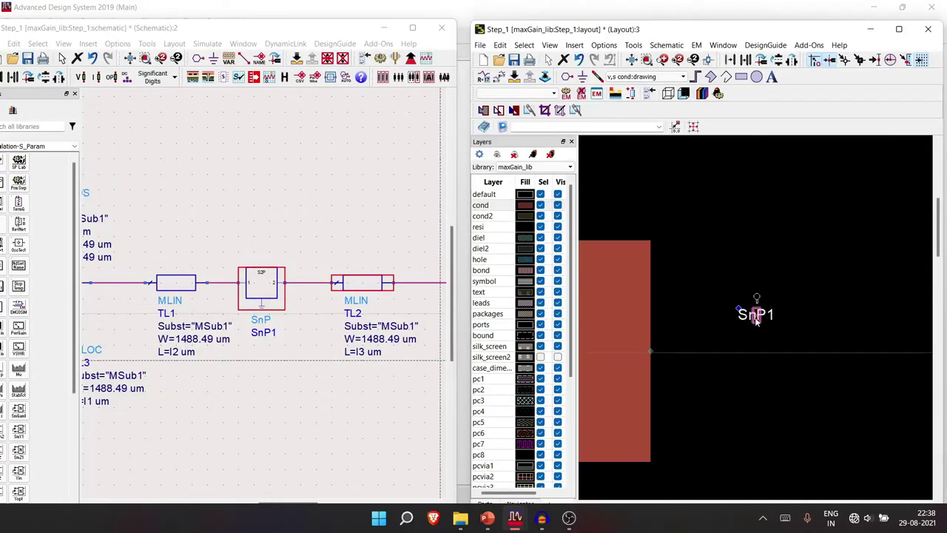
{"action": "scroll", "coordinate": [756, 320], "scroll_direction": "down", "scroll_amount": 1}
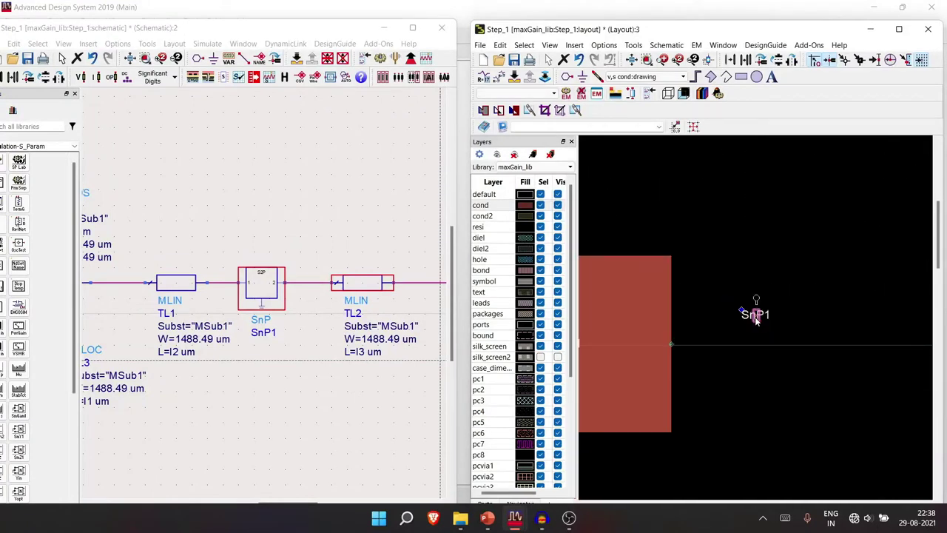
{"action": "scroll", "coordinate": [755, 320], "scroll_direction": "down", "scroll_amount": 1}
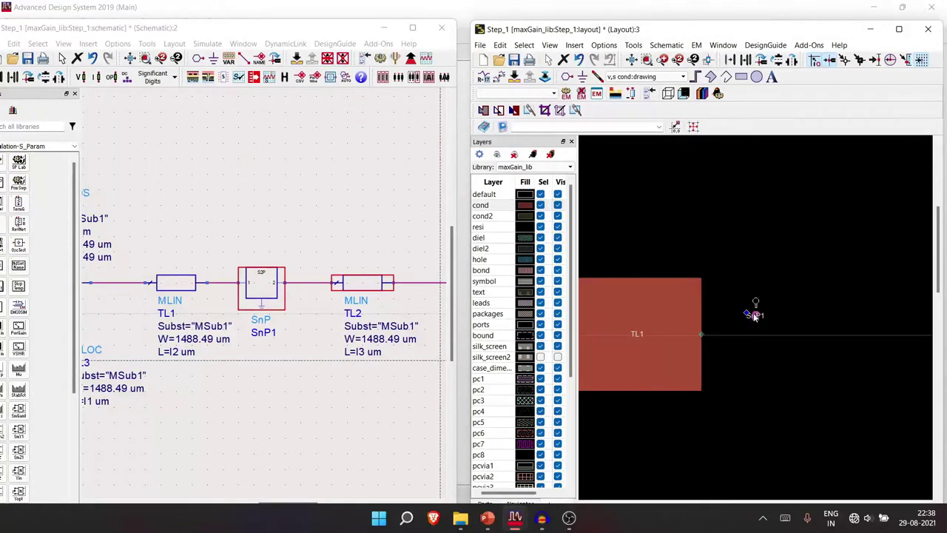
{"action": "scroll", "coordinate": [755, 317], "scroll_direction": "down", "scroll_amount": 2}
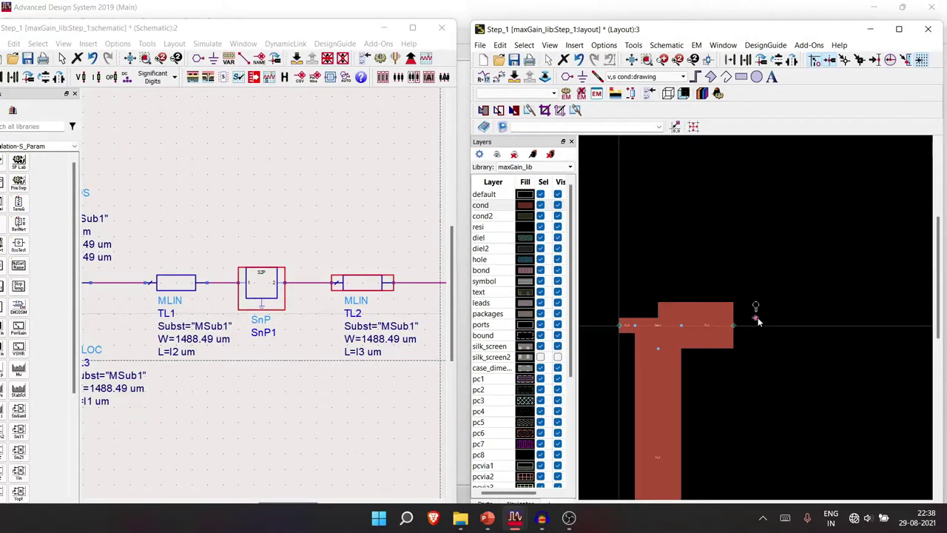
{"action": "scroll", "coordinate": [756, 320], "scroll_direction": "up", "scroll_amount": 4}
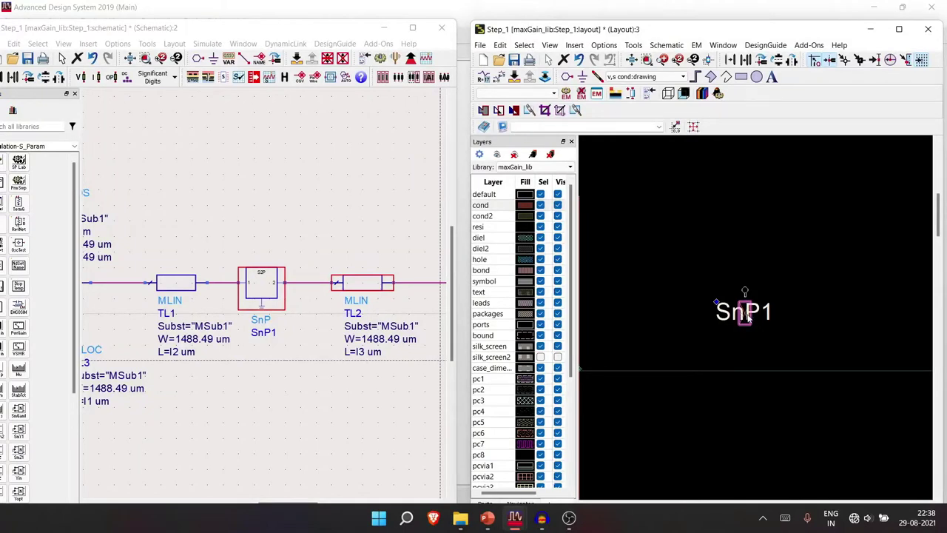
{"action": "scroll", "coordinate": [747, 316], "scroll_direction": "down", "scroll_amount": 3}
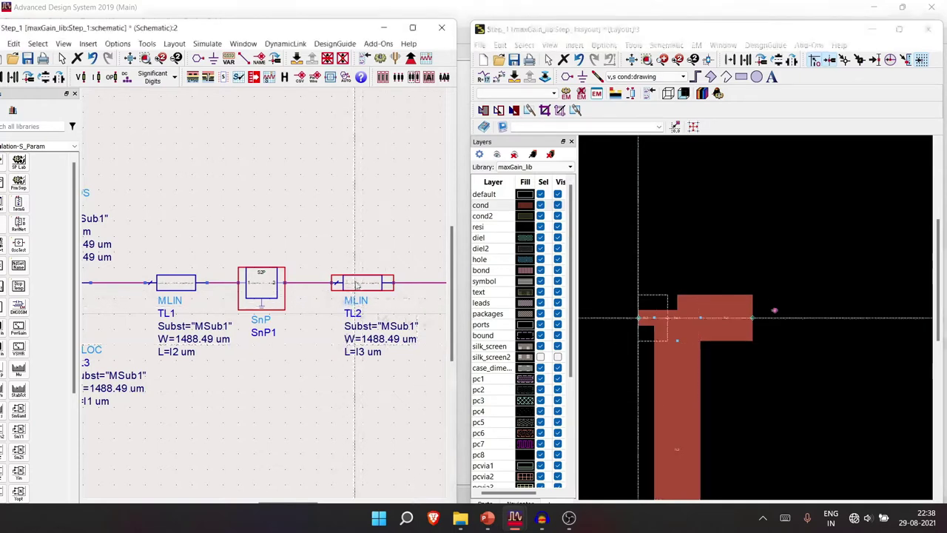
{"action": "left_click", "coordinate": [814, 309]}
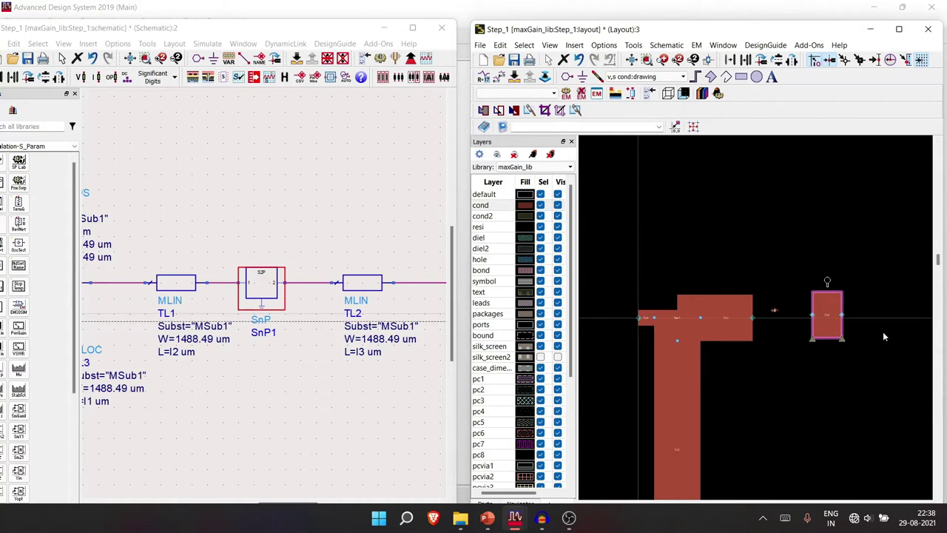
Step: Nudge line TL2 slightly to adjust its spacing to the right of SnP1 in the layout
{"action": "scroll", "coordinate": [821, 343], "scroll_direction": "down", "scroll_amount": 2}
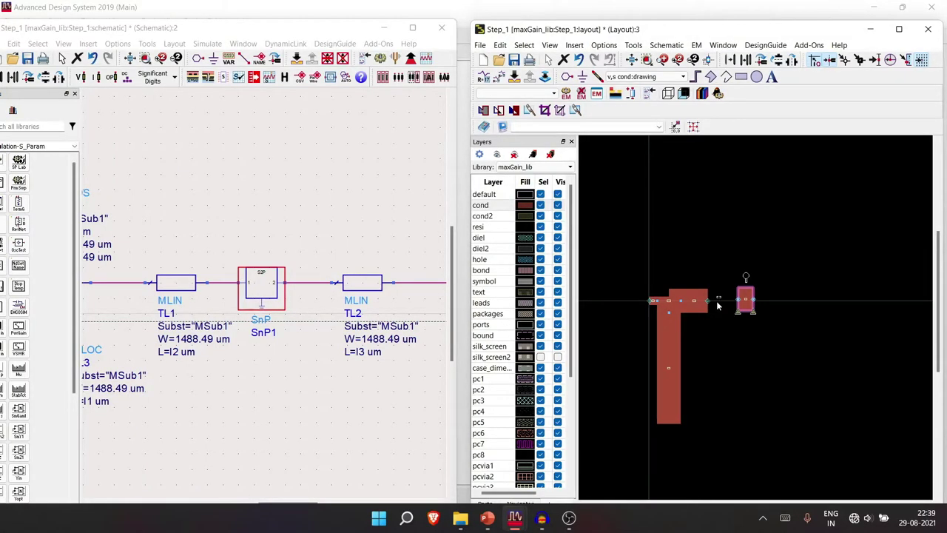
{"action": "scroll", "coordinate": [718, 306], "scroll_direction": "up", "scroll_amount": 2}
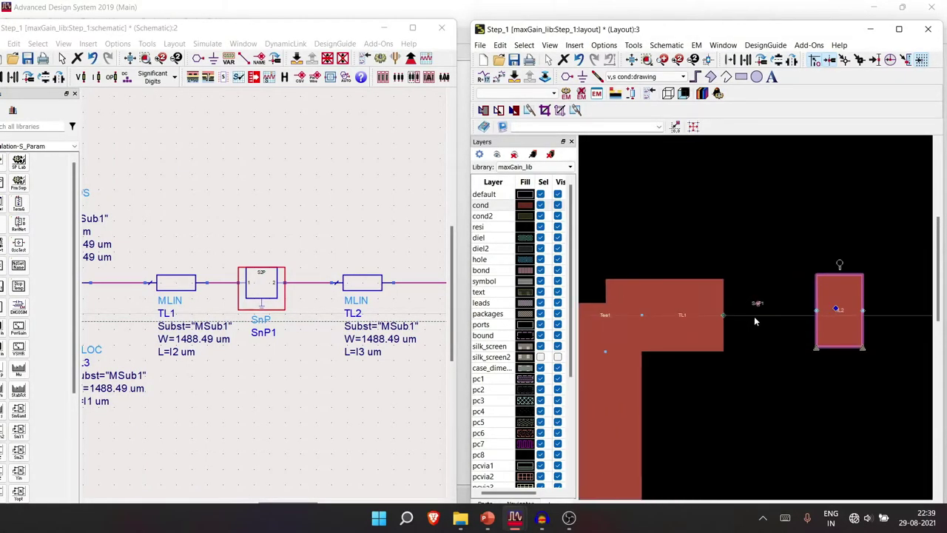
{"action": "scroll", "coordinate": [756, 320], "scroll_direction": "up", "scroll_amount": 1}
{"action": "left_click_drag", "start_coordinate": [849, 330], "coordinate": [838, 331]}
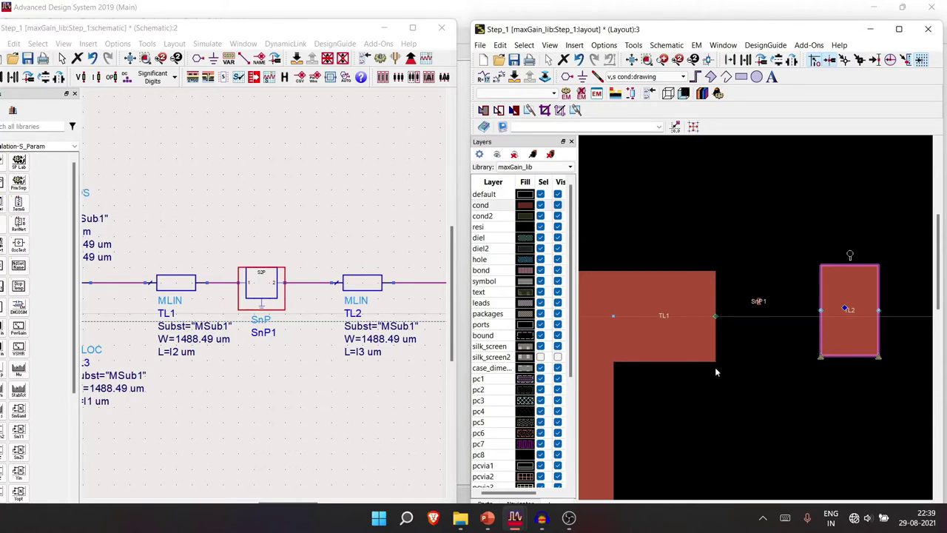
{"action": "left_click_drag", "start_coordinate": [843, 328], "coordinate": [846, 330]}
Step: Measure the horizontal gap between the right edge of TL1 and the left edge of TL2
{"action": "left_click", "coordinate": [714, 401]}
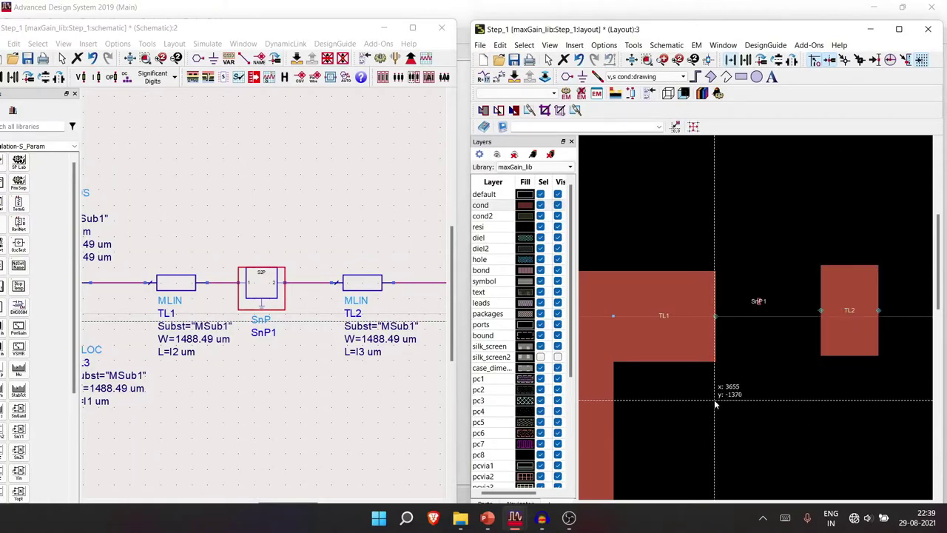
{"action": "key", "text": "m"}
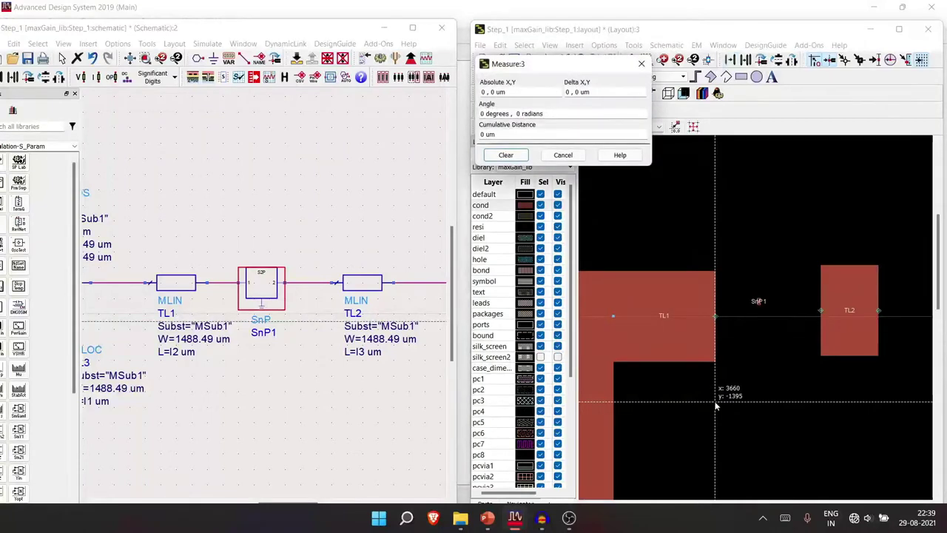
{"action": "left_click", "coordinate": [715, 394]}
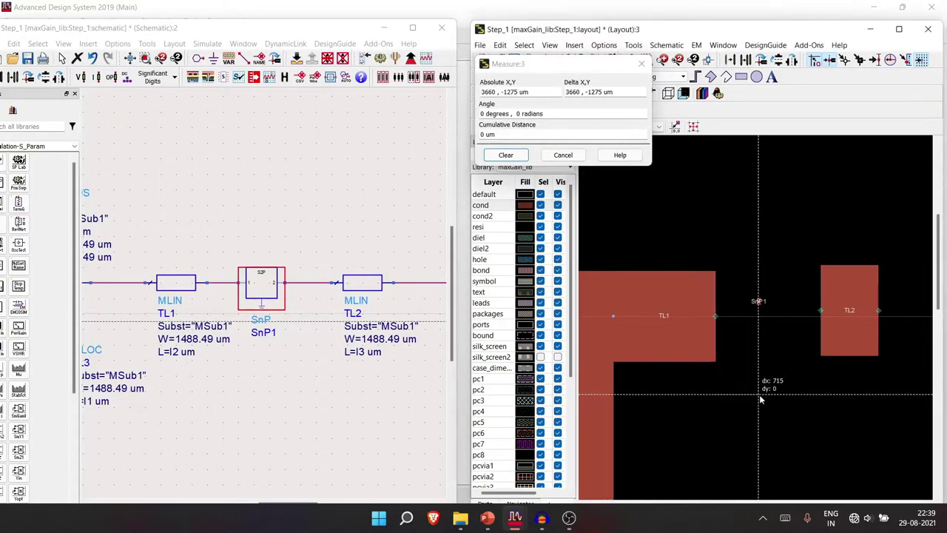
{"action": "left_click", "coordinate": [821, 394]}
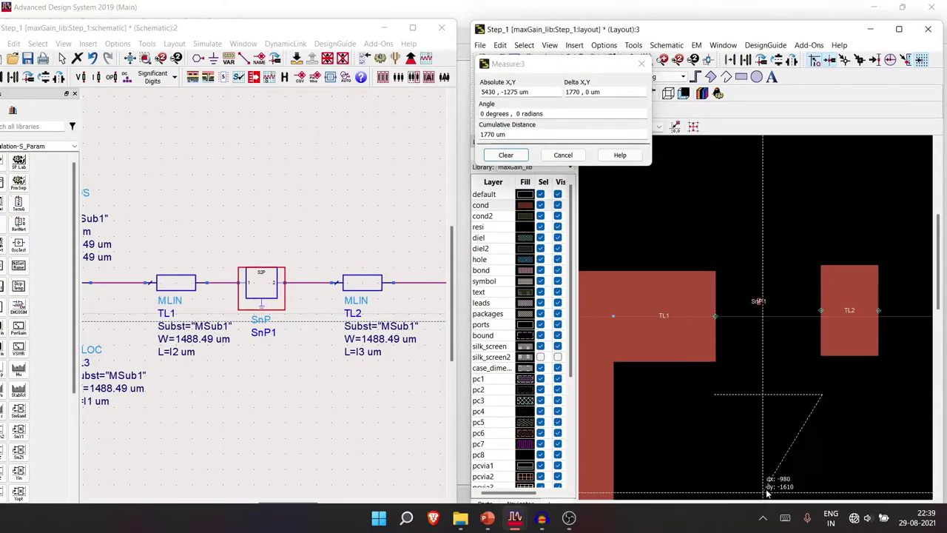
{"action": "left_click", "coordinate": [821, 401]}
{"action": "left_click", "coordinate": [821, 400]}
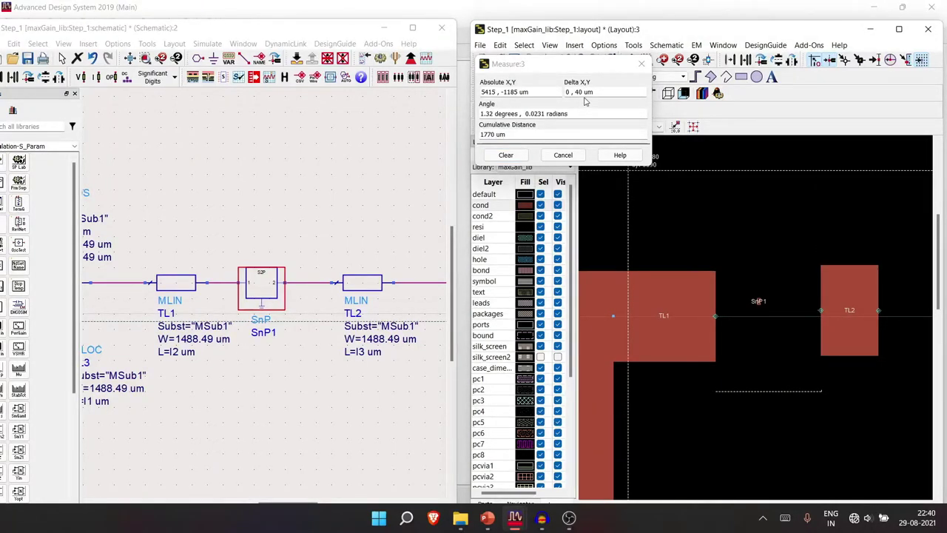
{"action": "left_click", "coordinate": [641, 63]}
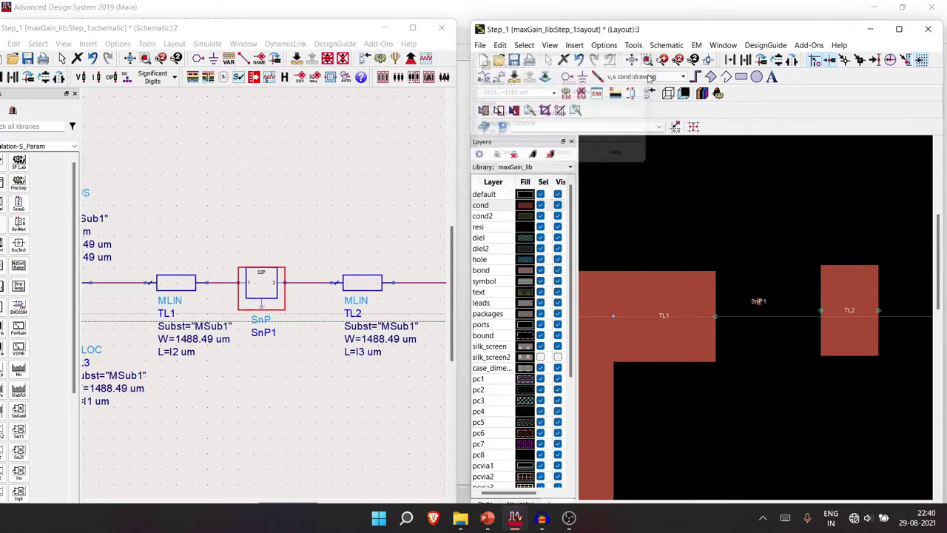
Step: Close the Step_1 layout and schematic windows without saving their changes
{"action": "left_click", "coordinate": [928, 30]}
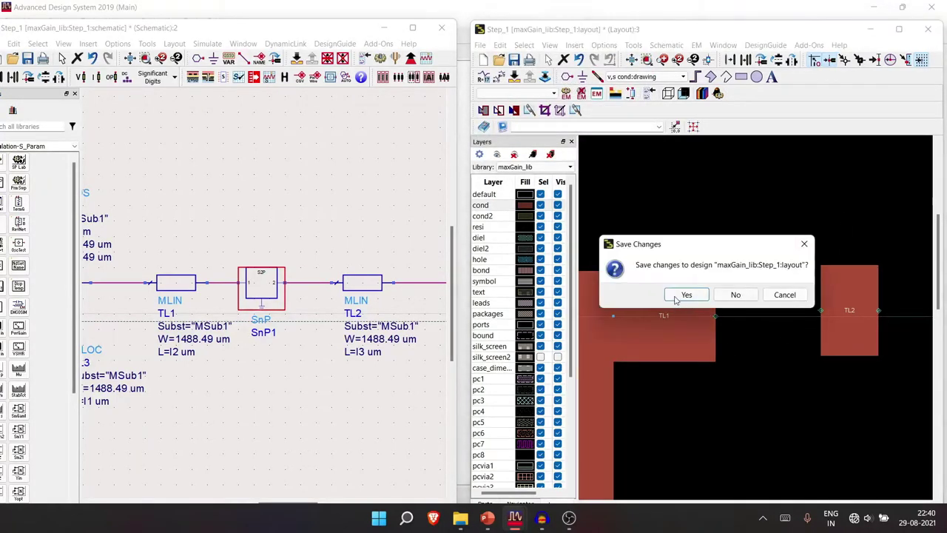
{"action": "left_click", "coordinate": [735, 294]}
{"action": "left_click", "coordinate": [442, 27]}
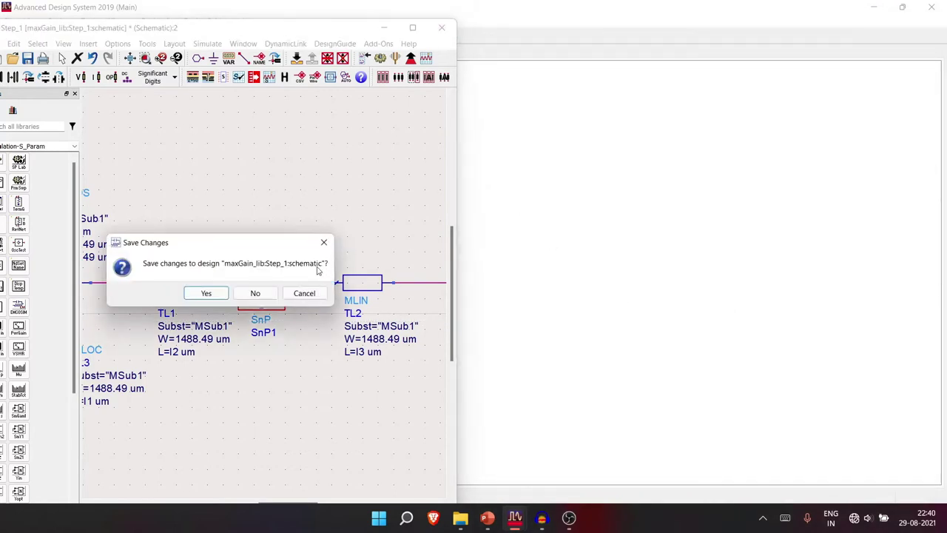
{"action": "left_click", "coordinate": [250, 293]}
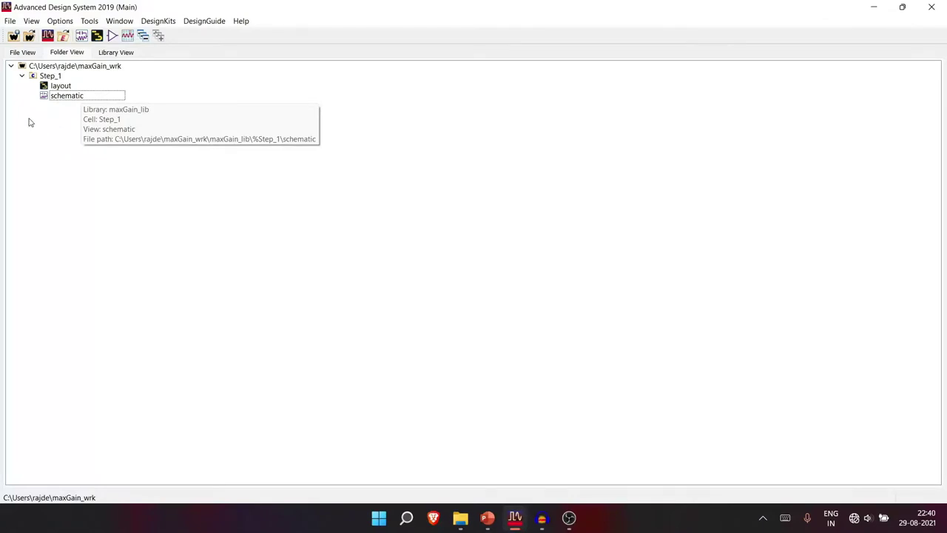
Step: Delete the layout view of the Step_1 cell from the workspace
{"action": "left_click", "coordinate": [57, 87]}
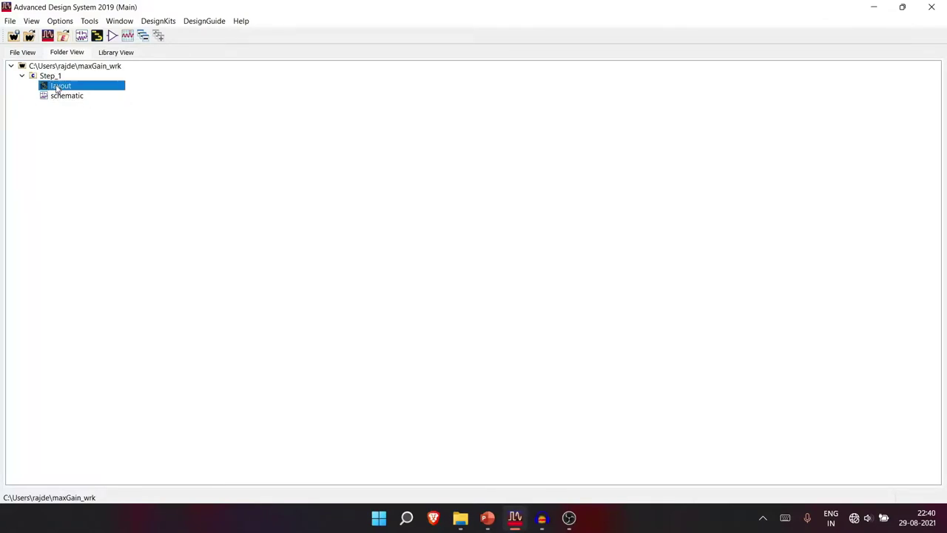
{"action": "key", "text": "Delete"}
{"action": "left_click", "coordinate": [459, 283]}
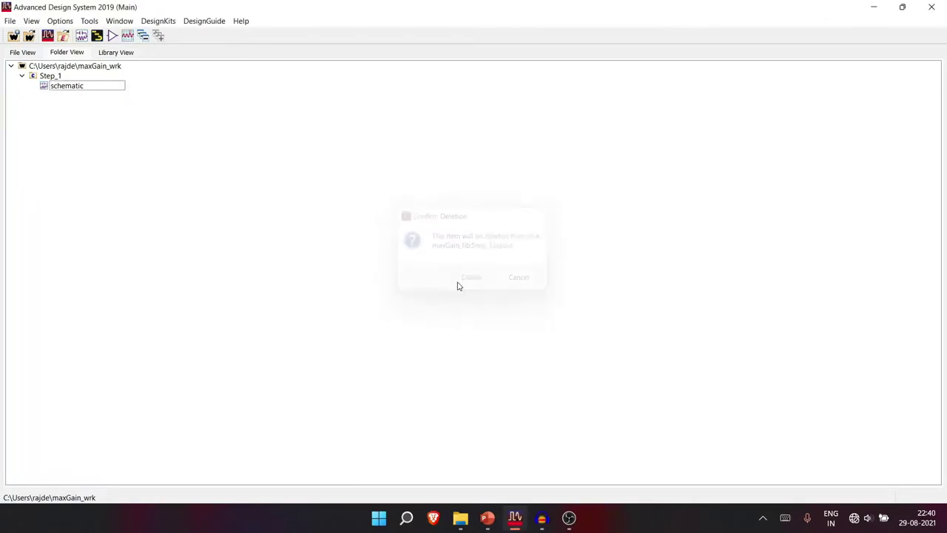
Step: Copy the Step_1 schematic view into a new cell named step_2 in maxGain_lib
{"action": "left_click", "coordinate": [64, 88]}
{"action": "right_click", "coordinate": [64, 87]}
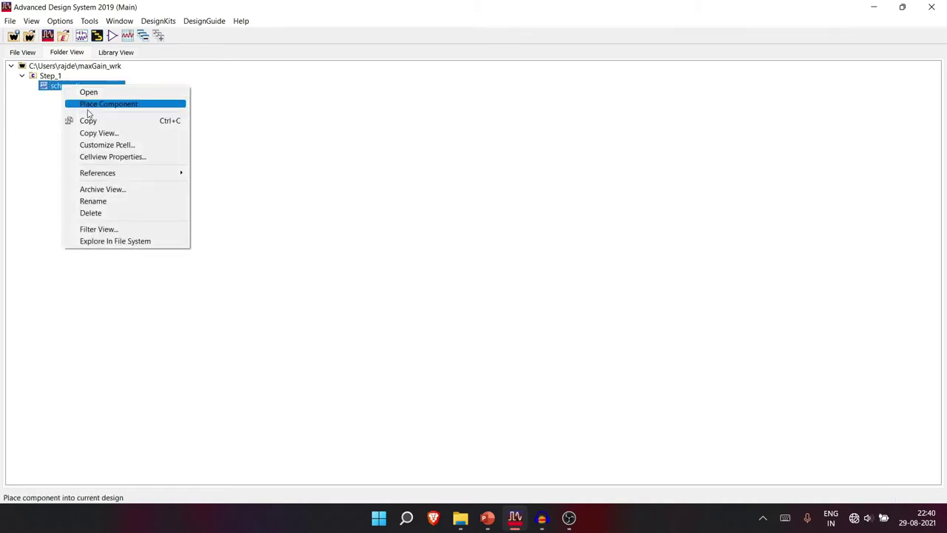
{"action": "left_click", "coordinate": [95, 134]}
{"action": "left_click", "coordinate": [456, 202]}
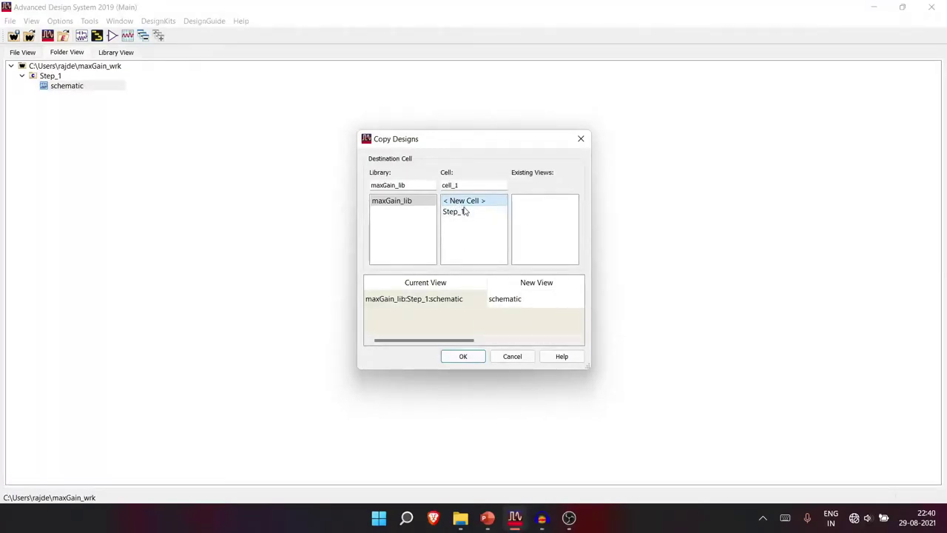
{"action": "left_click", "coordinate": [461, 185]}
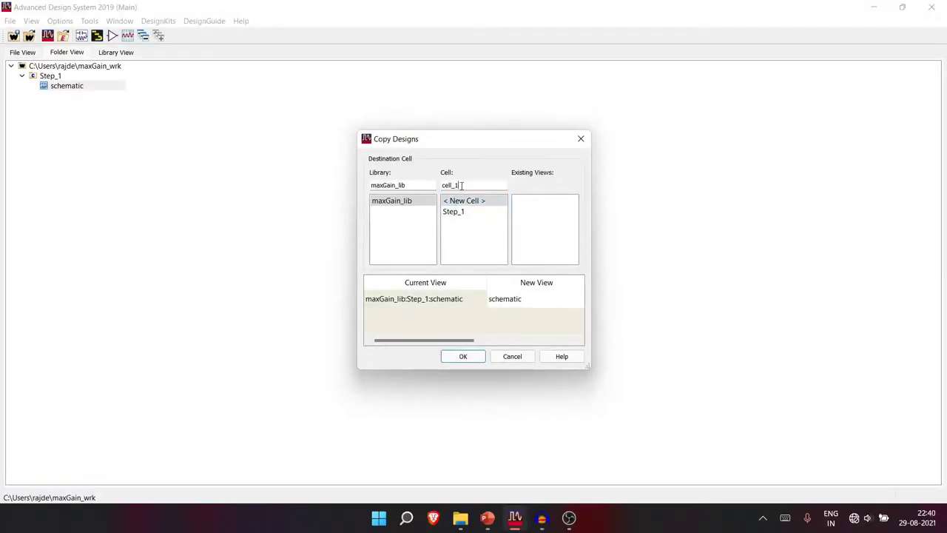
{"action": "key", "text": "BackSpace"}
{"action": "key", "text": "BackSpace"}
{"action": "key", "text": "BackSpace"}
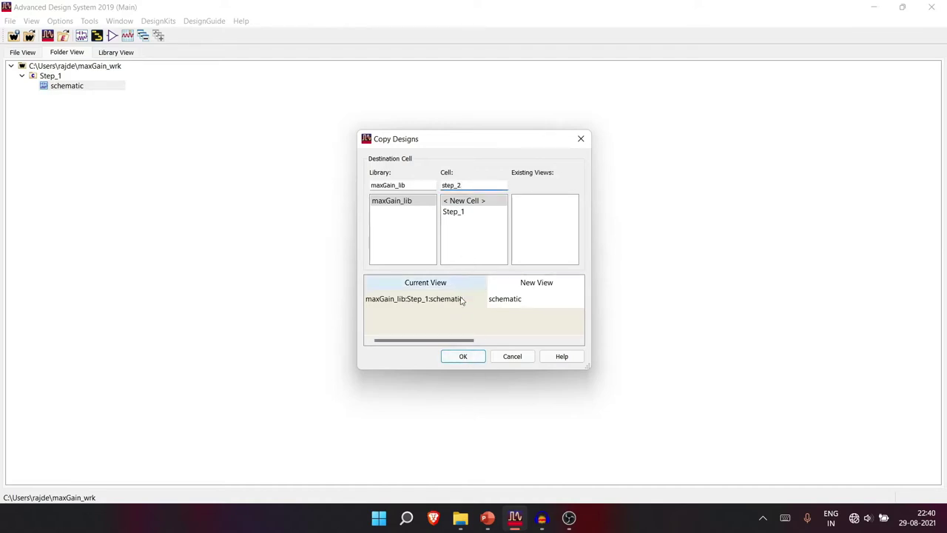
{"action": "left_click", "coordinate": [464, 356]}
Step: Open the schematic of the step_2 cell and maximize its window
{"action": "double_click", "coordinate": [47, 99]}
{"action": "double_click", "coordinate": [55, 105]}
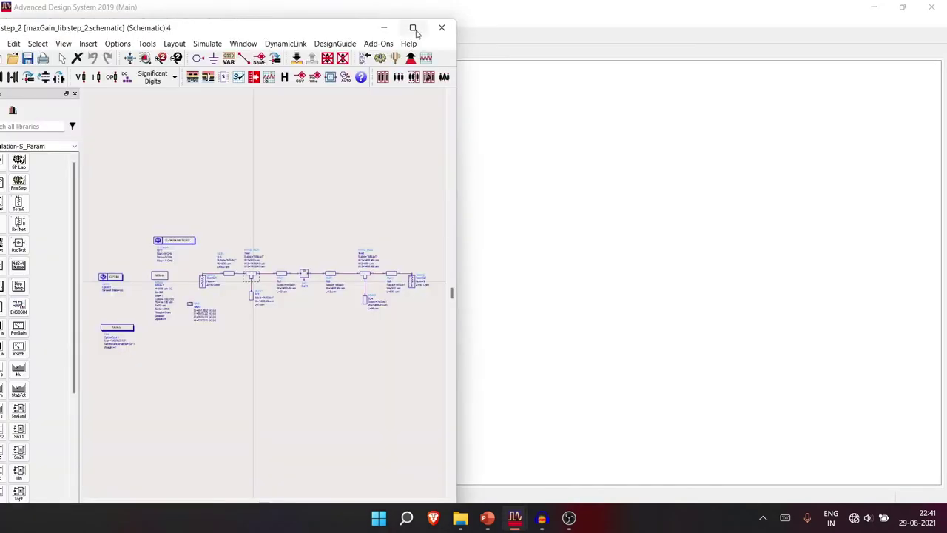
{"action": "left_click", "coordinate": [412, 28]}
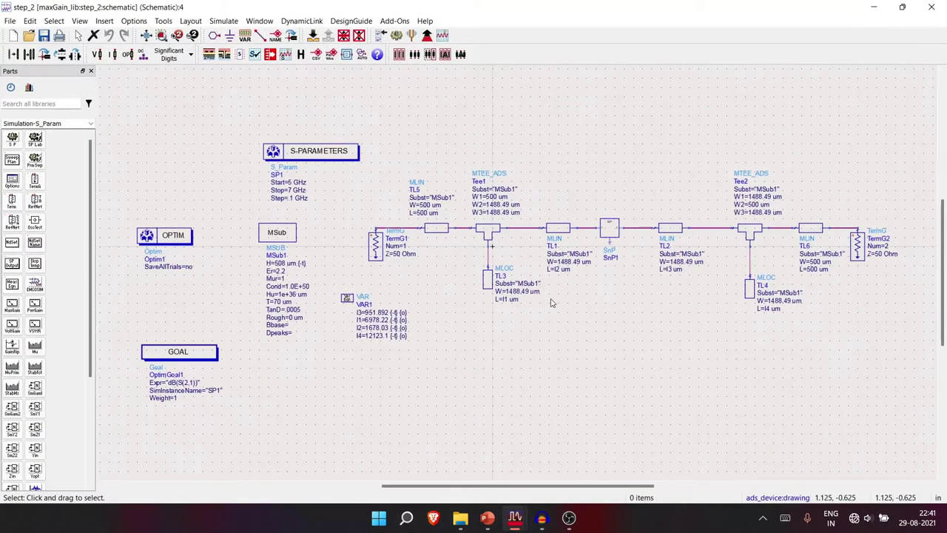
Step: Delete the SnP1 device and shift the output network from TL2 to TermG2 to the right
{"action": "left_click", "coordinate": [614, 231]}
{"action": "key", "text": "Delete"}
{"action": "left_click_drag", "start_coordinate": [625, 208], "coordinate": [856, 278]}
{"action": "left_click_drag", "start_coordinate": [814, 228], "coordinate": [865, 228]}
{"action": "left_click", "coordinate": [481, 355]}
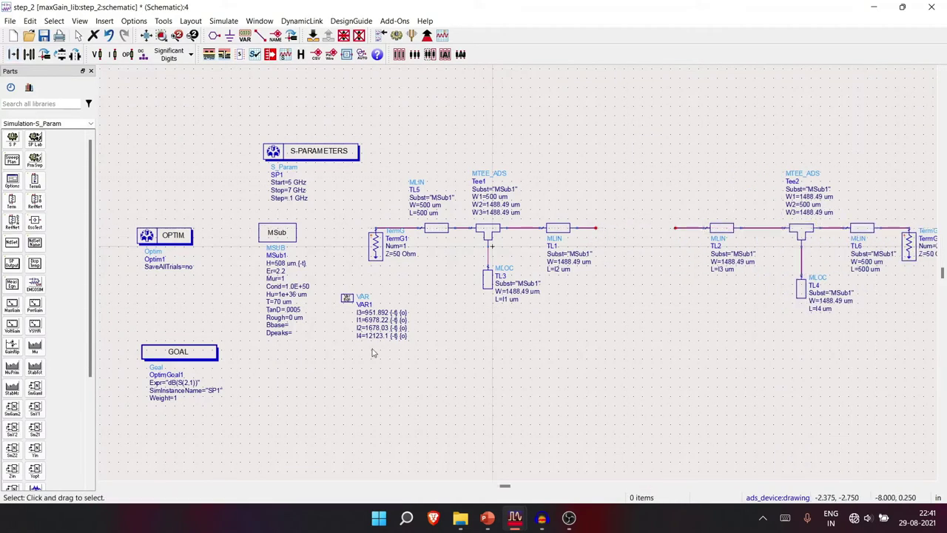
Step: Place an MGAP component from the TLines-Microstrip palette at TL1's open end and wire its other pin to TL2
{"action": "left_click", "coordinate": [90, 125]}
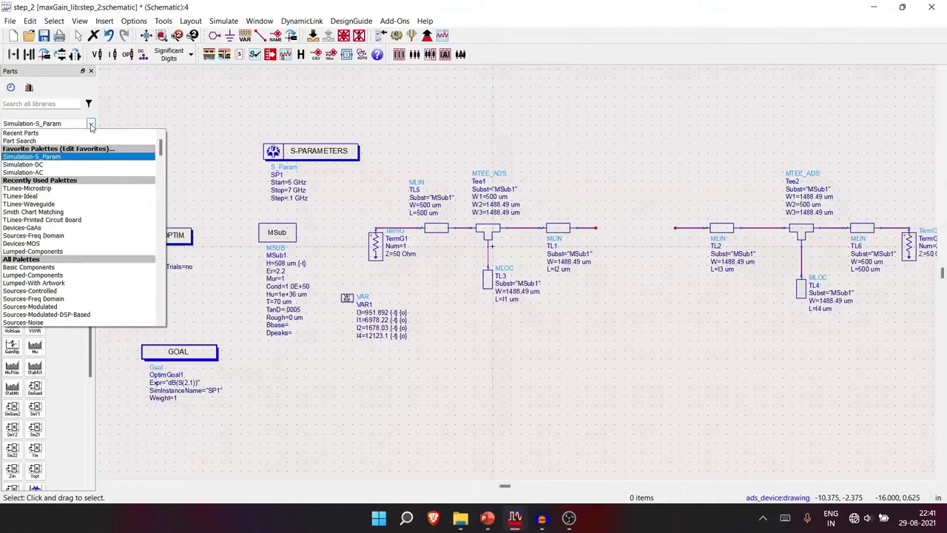
{"action": "left_click", "coordinate": [60, 191]}
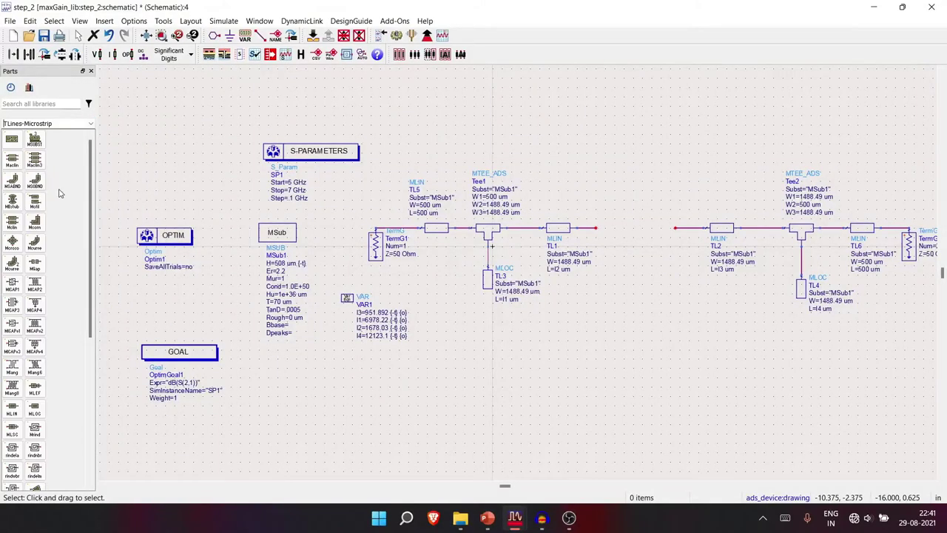
{"action": "left_click", "coordinate": [38, 269]}
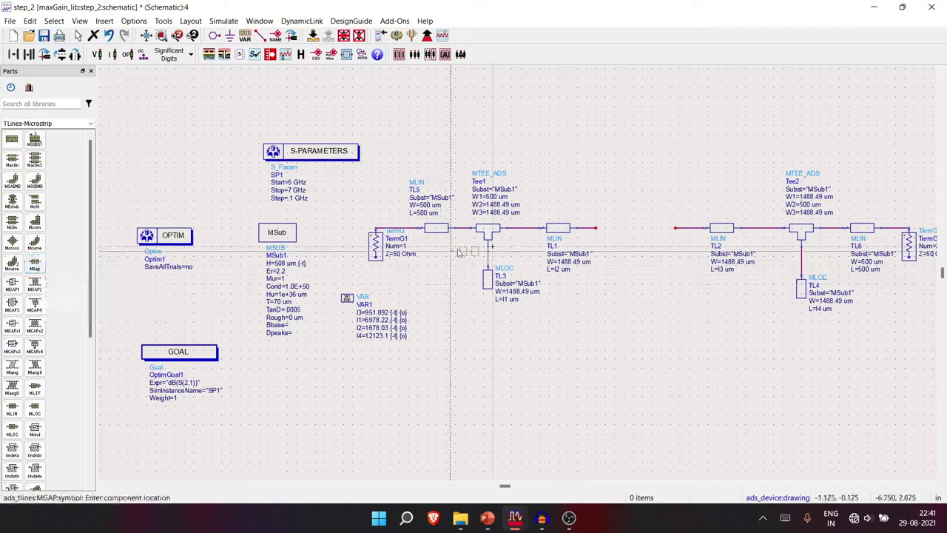
{"action": "left_click", "coordinate": [596, 234]}
{"action": "key", "text": "ctrl+w"}
{"action": "left_click", "coordinate": [633, 227]}
{"action": "left_click", "coordinate": [674, 227]}
{"action": "key", "text": "Escape"}
Step: Set the gap length S of the MGAP component Gap1 to 5 mm
{"action": "double_click", "coordinate": [611, 229]}
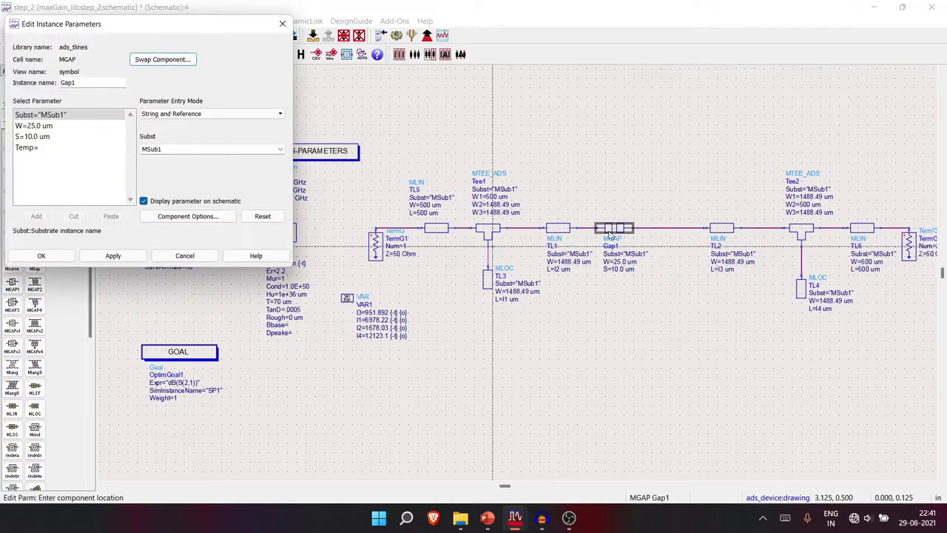
{"action": "left_click", "coordinate": [43, 138]}
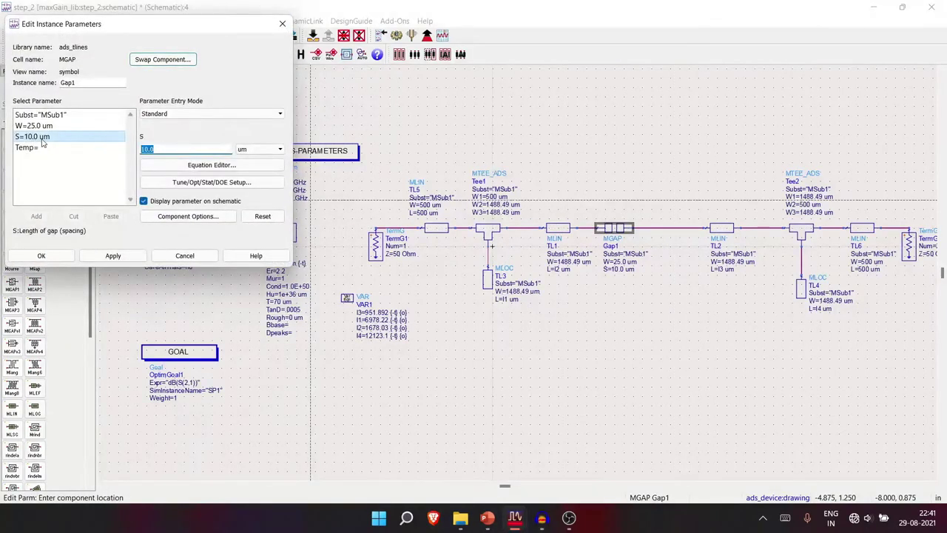
{"action": "left_click", "coordinate": [38, 127]}
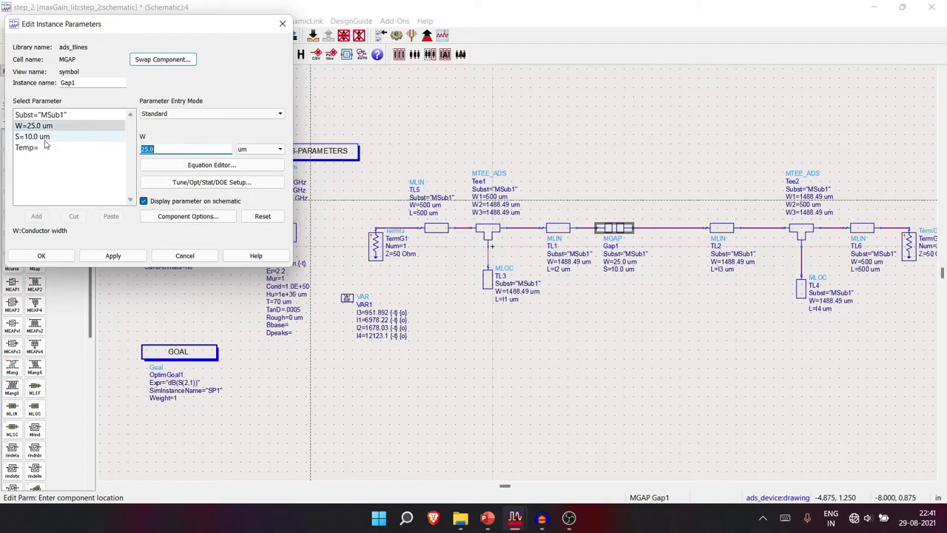
{"action": "left_click", "coordinate": [44, 139]}
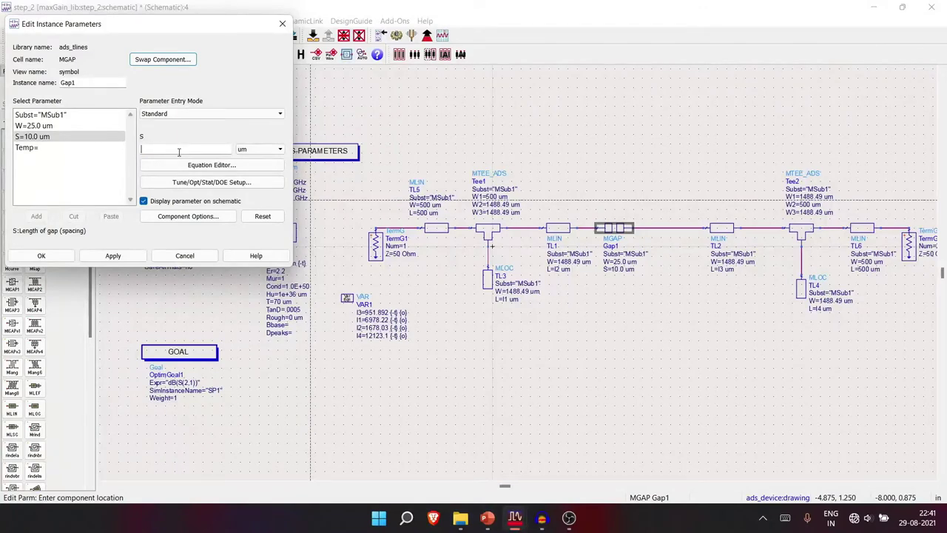
{"action": "type", "text": "5"}
{"action": "left_click", "coordinate": [259, 149]}
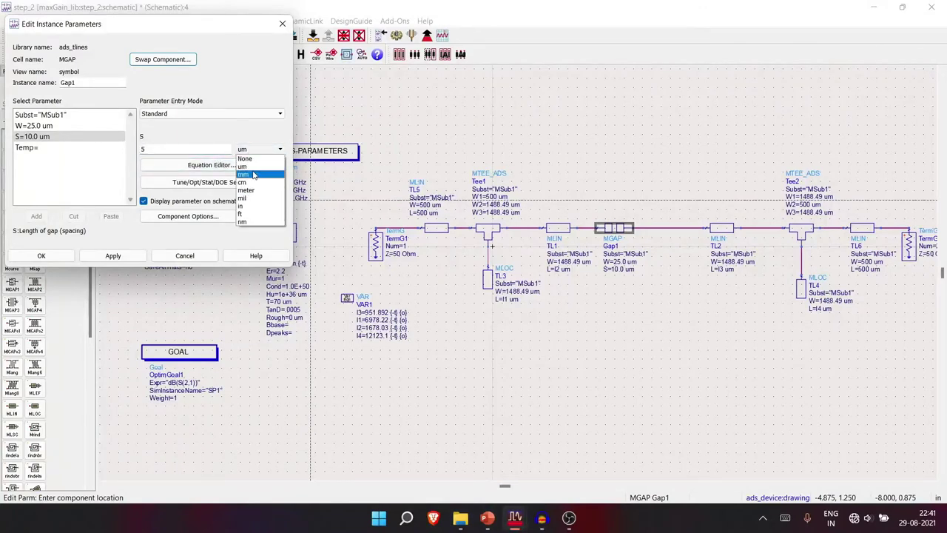
{"action": "left_click", "coordinate": [252, 162]}
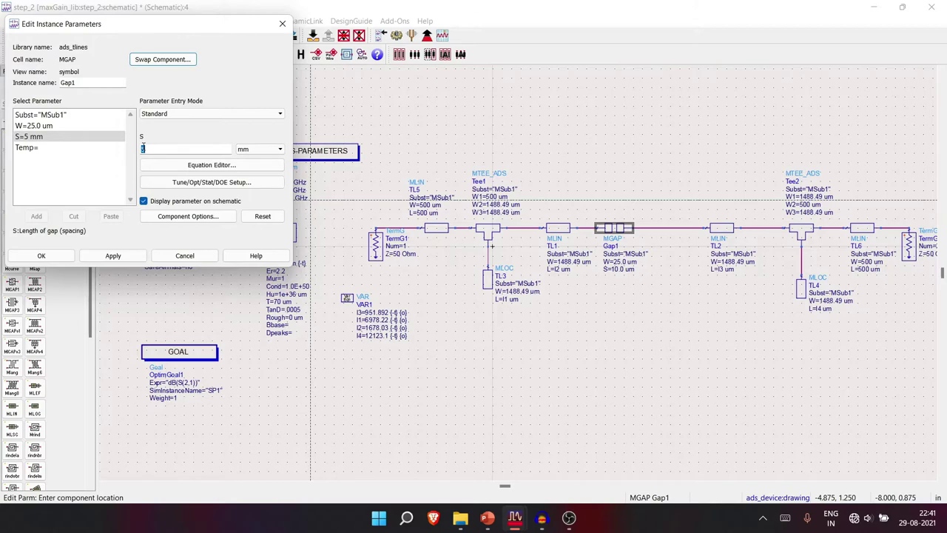
{"action": "left_click", "coordinate": [41, 255]}
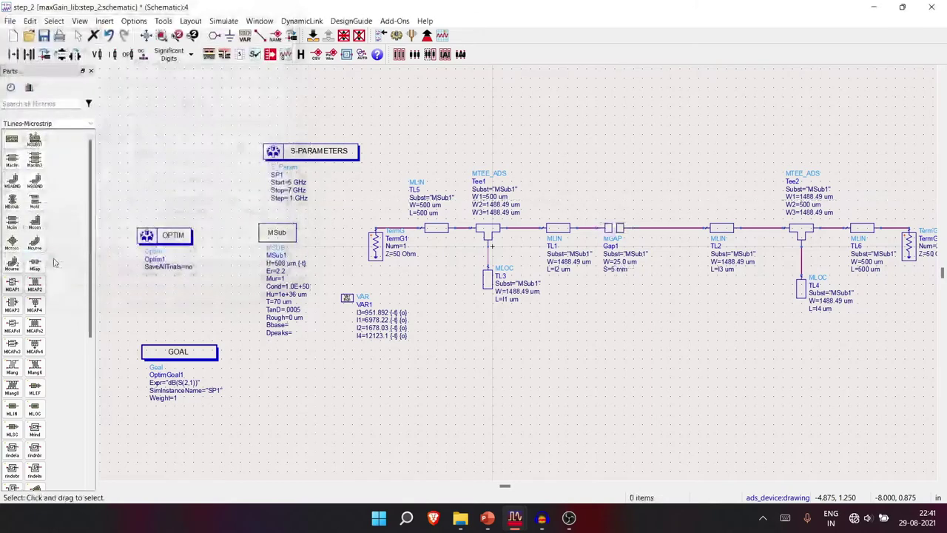
Step: Start placing the step_2 schematic components into a new layout and close its Differences From Schematic pane
{"action": "left_click", "coordinate": [198, 23]}
{"action": "left_click", "coordinate": [213, 46]}
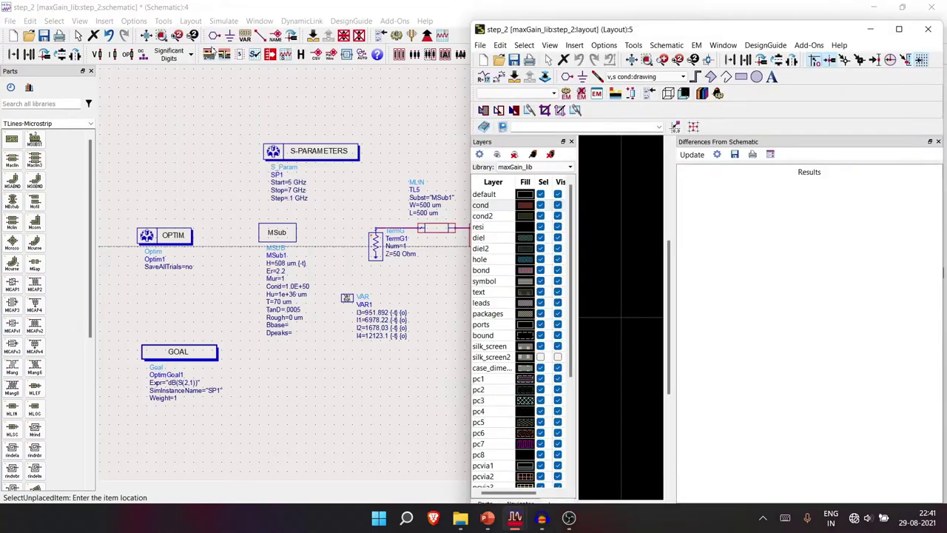
{"action": "left_click", "coordinate": [938, 141]}
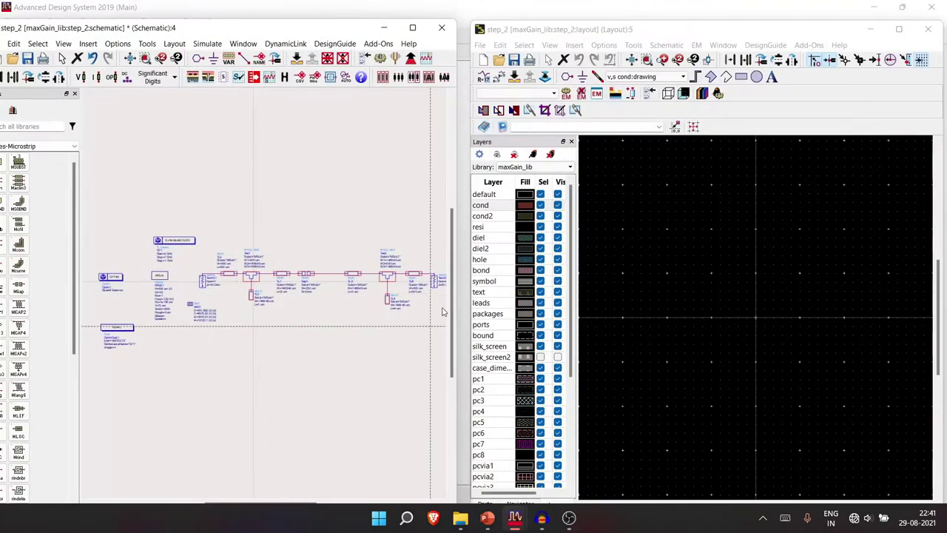
Step: Place the line TL5 near the layout origin and attach Tee1 to TL5's right-hand pin
{"action": "left_click", "coordinate": [691, 306]}
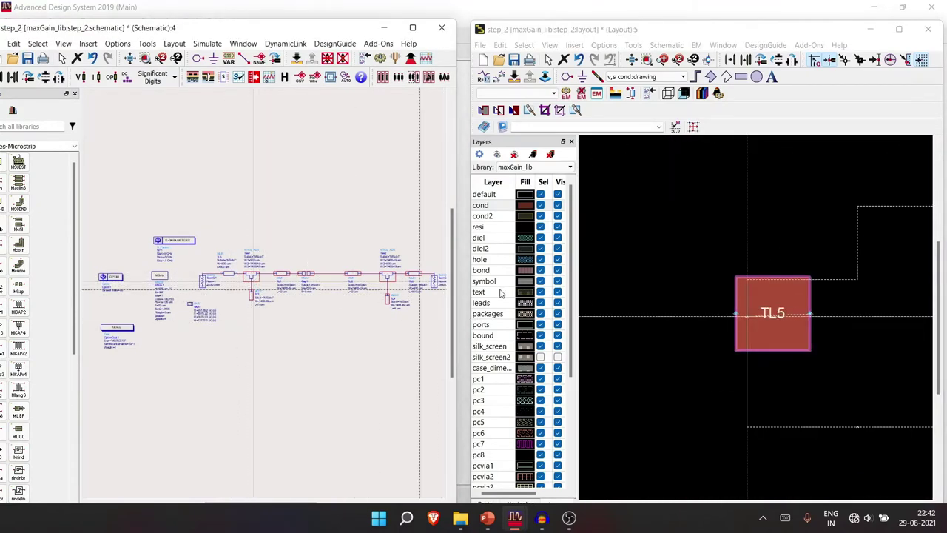
{"action": "left_click", "coordinate": [811, 312]}
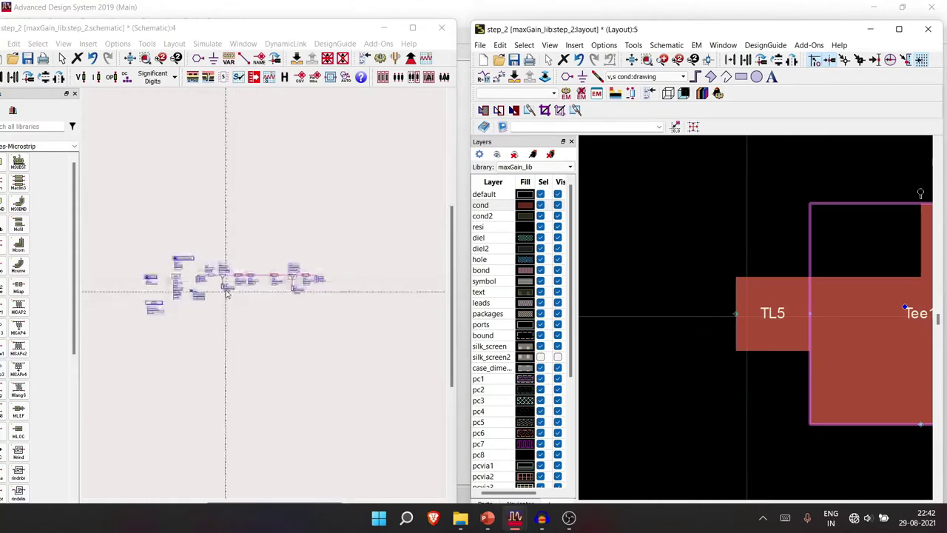
Step: Attach the open stub TL3 to Tee1's lower pin and the line TL1 to Tee1's right-hand pin in the layout
{"action": "scroll", "coordinate": [741, 322], "scroll_direction": "down", "scroll_amount": 3}
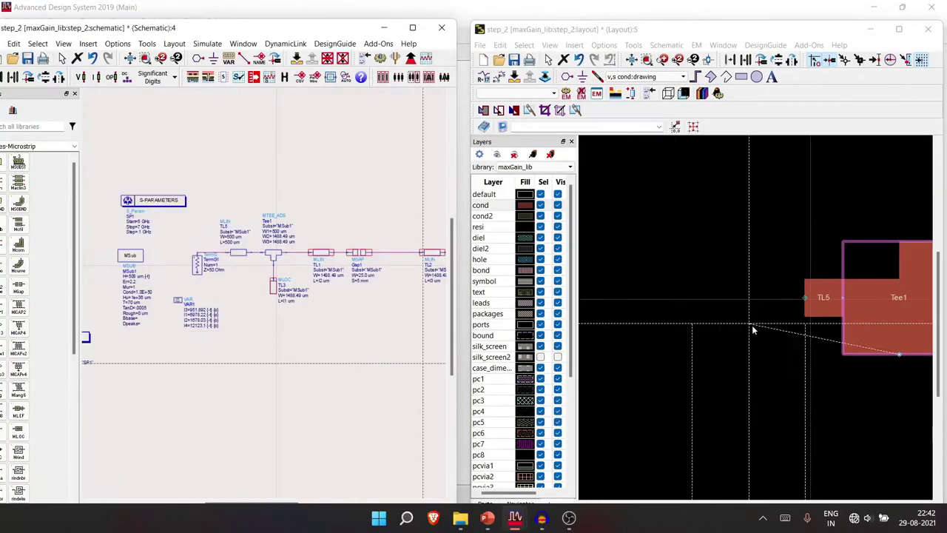
{"action": "left_click", "coordinate": [769, 326]}
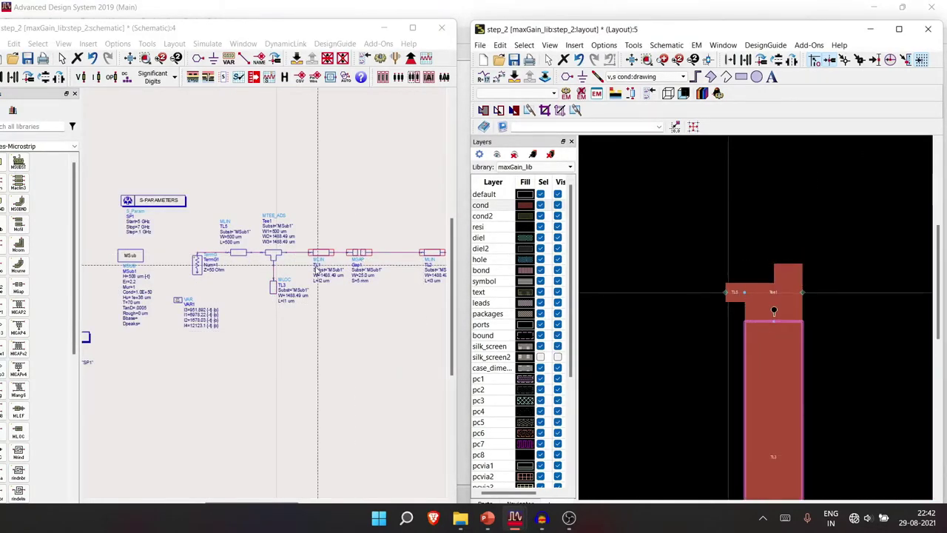
{"action": "left_click", "coordinate": [803, 294]}
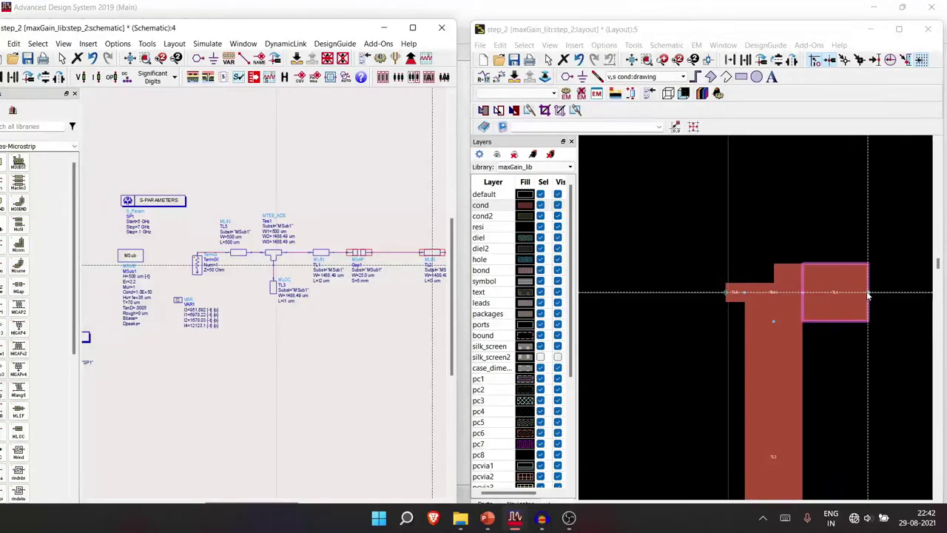
Step: Continue the layout chain from TL1's free end with Gap1, the line TL2 and Tee2, each joined to the previous pin
{"action": "scroll", "coordinate": [758, 322], "scroll_direction": "down", "scroll_amount": 3}
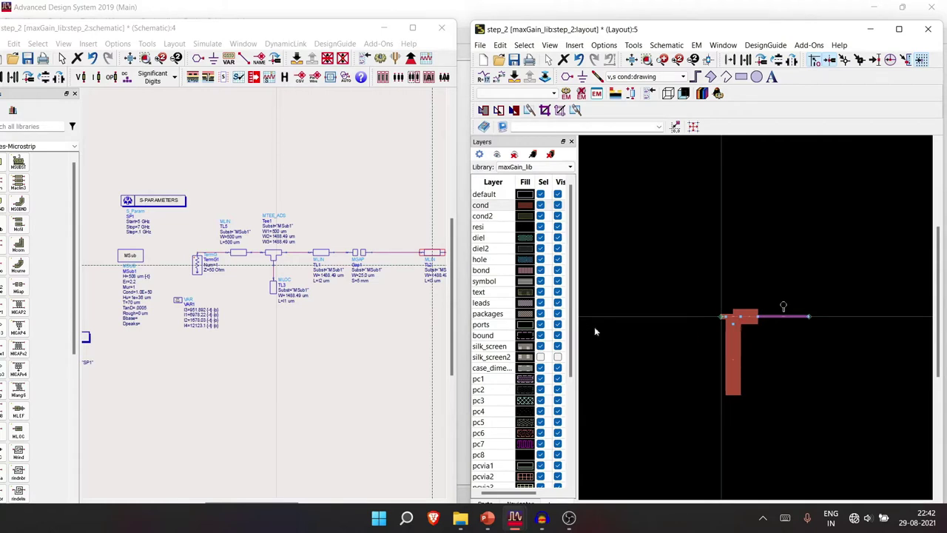
{"action": "left_click", "coordinate": [436, 259]}
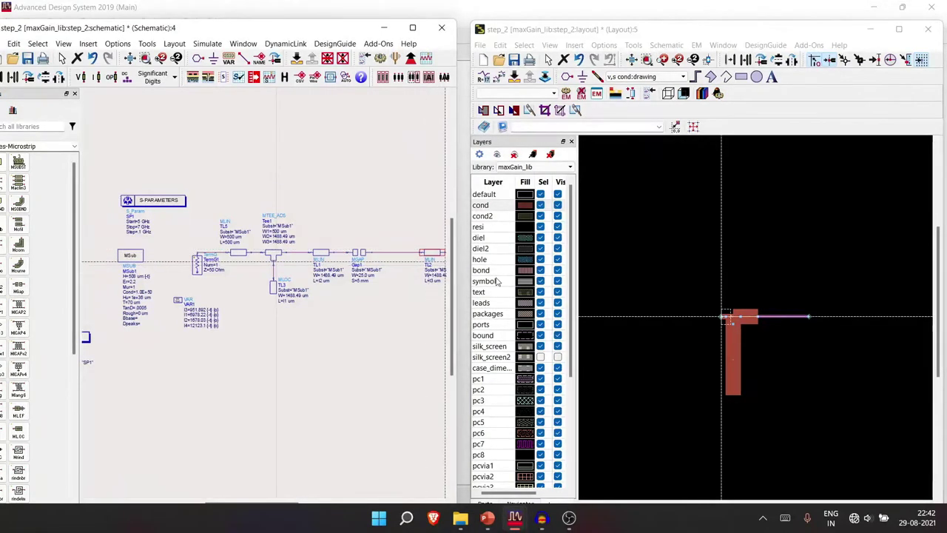
{"action": "left_click", "coordinate": [814, 317]}
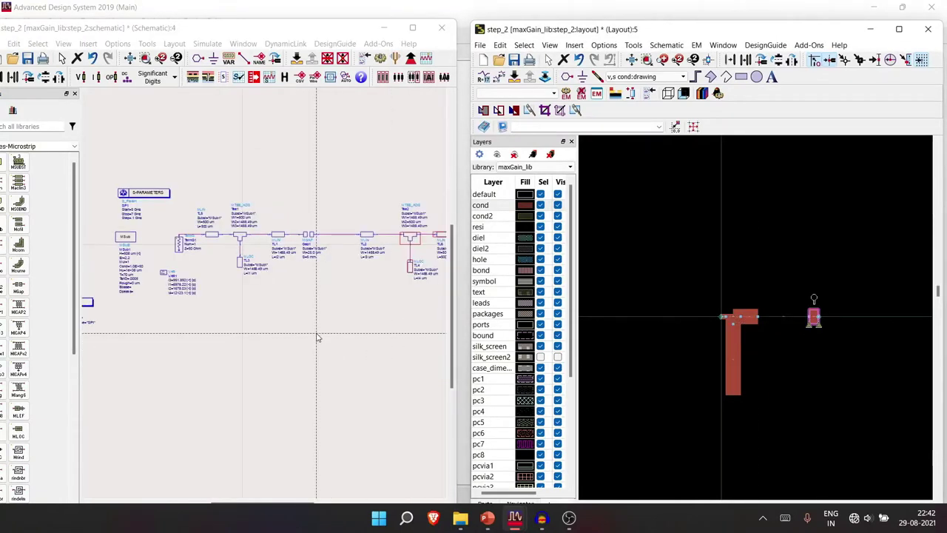
{"action": "left_click", "coordinate": [821, 316]}
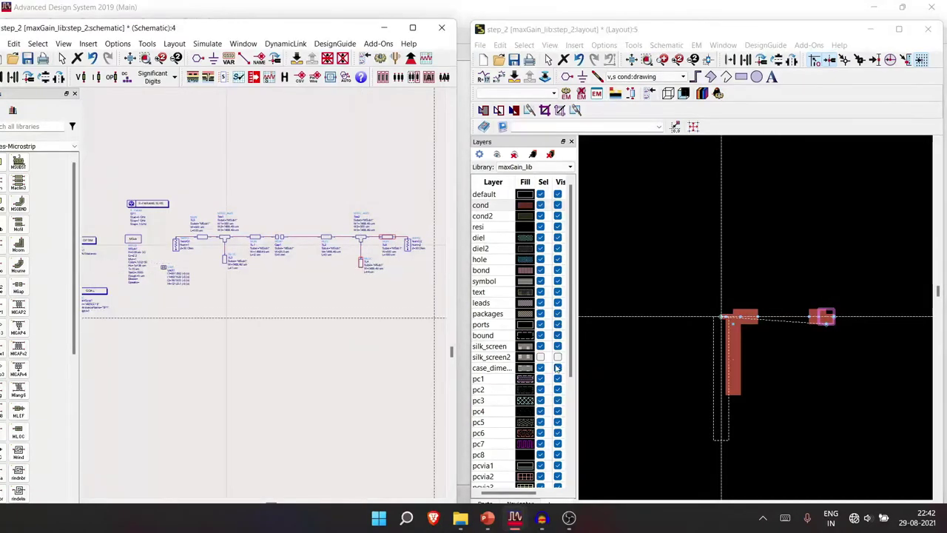
Step: Attach the open stub TL4 to Tee2's lower pin and the line TL6 to Tee2's right-hand pin
{"action": "scroll", "coordinate": [771, 320], "scroll_direction": "up", "scroll_amount": 3}
{"action": "double_click", "coordinate": [769, 310]}
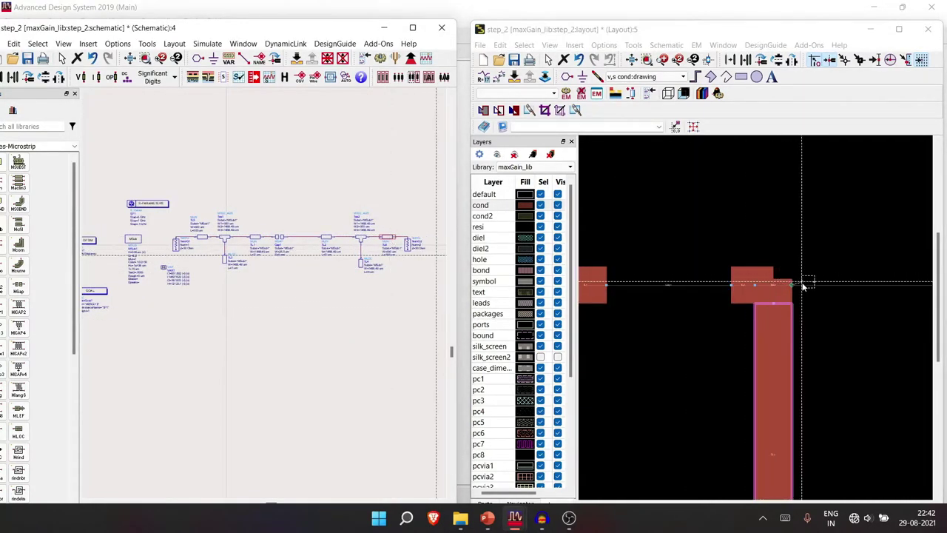
{"action": "left_click", "coordinate": [796, 281]}
{"action": "scroll", "coordinate": [767, 317], "scroll_direction": "down", "scroll_amount": 2}
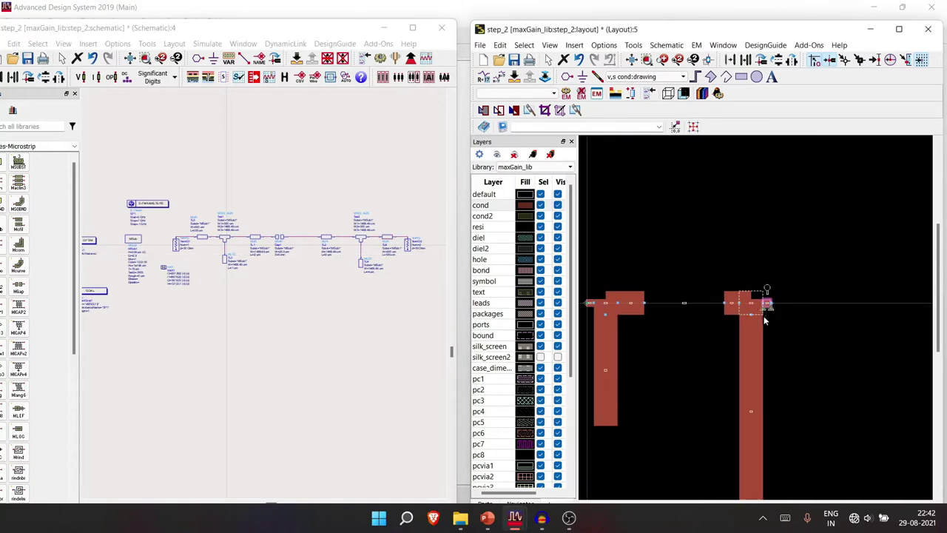
{"action": "scroll", "coordinate": [732, 351], "scroll_direction": "down", "scroll_amount": 1}
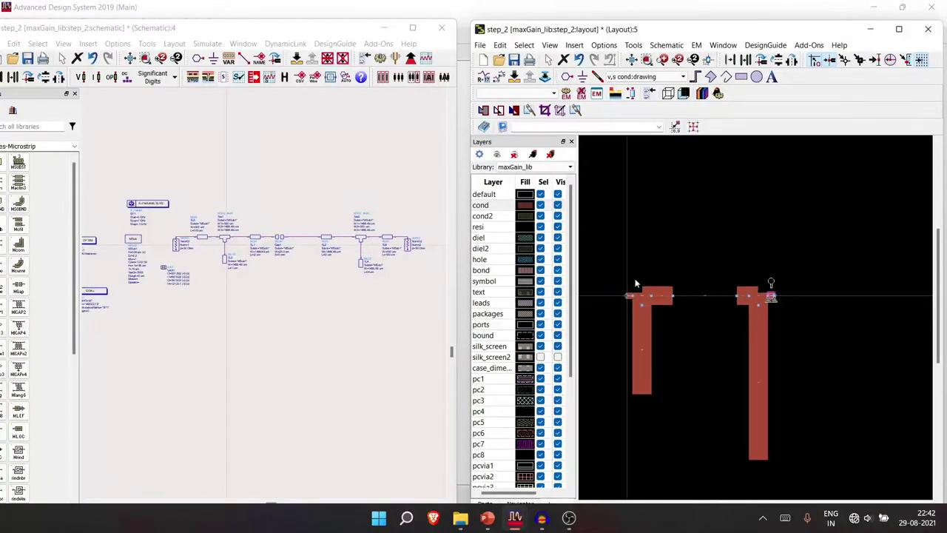
Step: Close the step_2 schematic window and maximize the step_2 layout window
{"action": "left_click", "coordinate": [442, 26]}
{"action": "left_click", "coordinate": [252, 293]}
{"action": "left_click", "coordinate": [899, 30]}
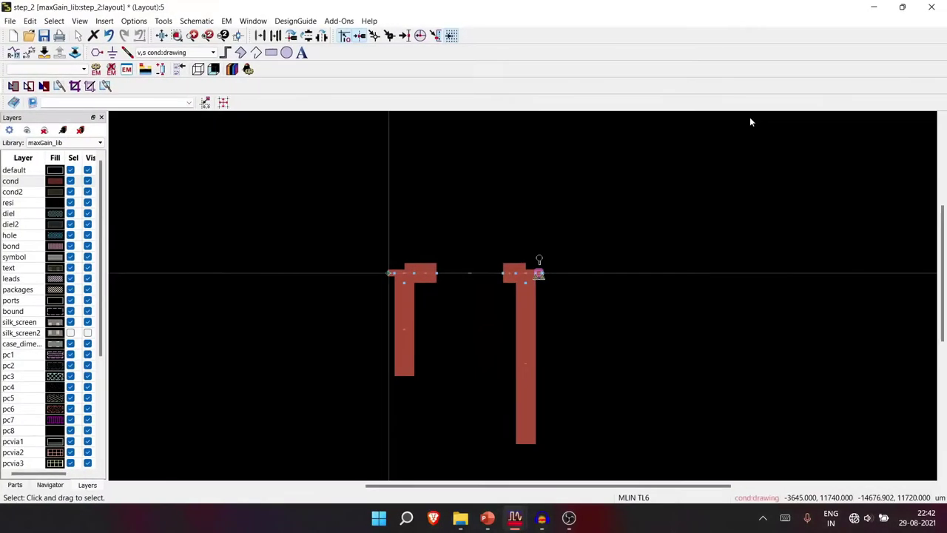
Step: Examine the assembled microstrip layout, including the TL1 line and the gap between TL1 and TL2
{"action": "scroll", "coordinate": [520, 293], "scroll_direction": "up", "scroll_amount": 2}
{"action": "scroll", "coordinate": [521, 293], "scroll_direction": "down", "scroll_amount": 4}
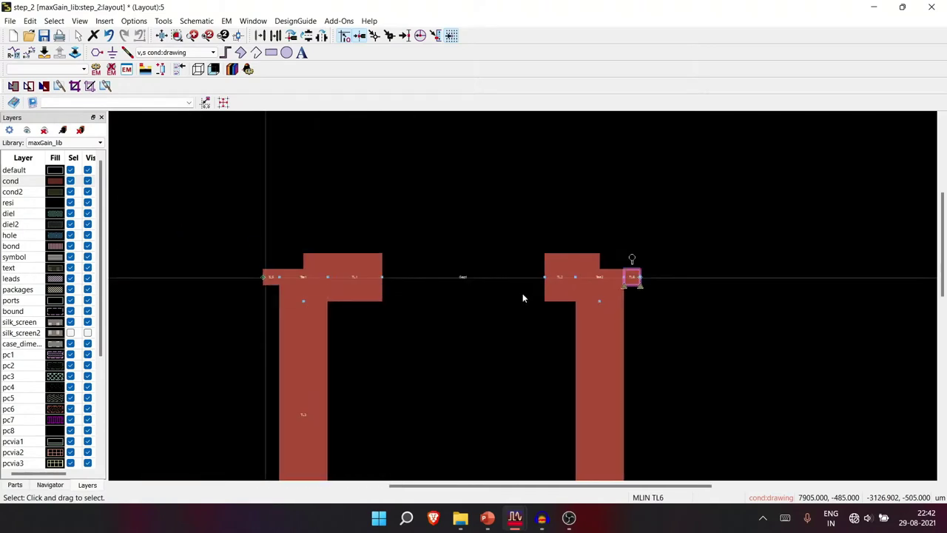
{"action": "scroll", "coordinate": [524, 295], "scroll_direction": "up", "scroll_amount": 2}
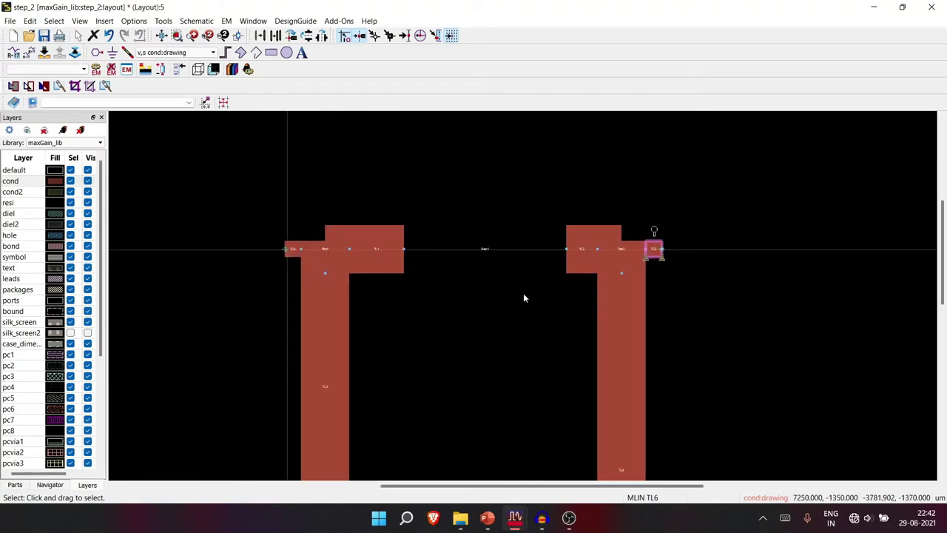
{"action": "scroll", "coordinate": [524, 295], "scroll_direction": "down", "scroll_amount": 1}
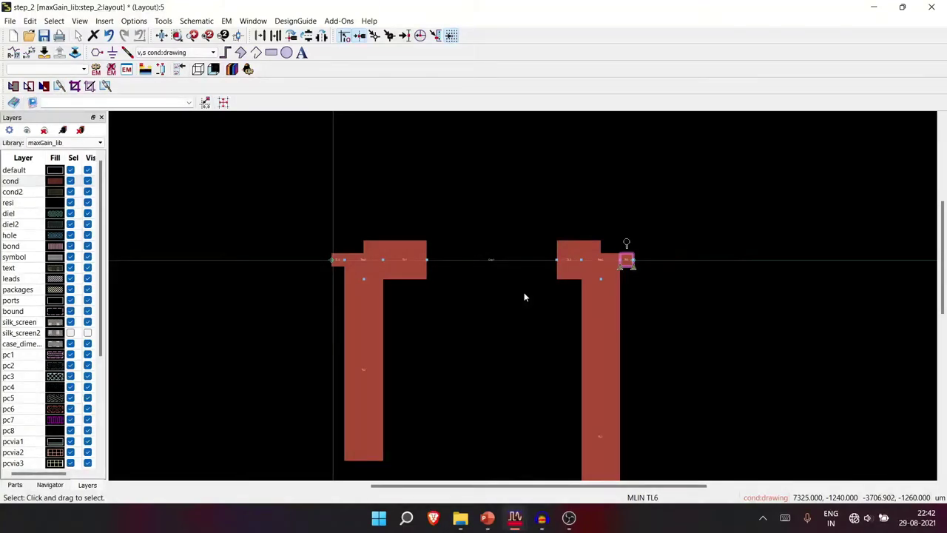
{"action": "scroll", "coordinate": [523, 296], "scroll_direction": "down", "scroll_amount": 1}
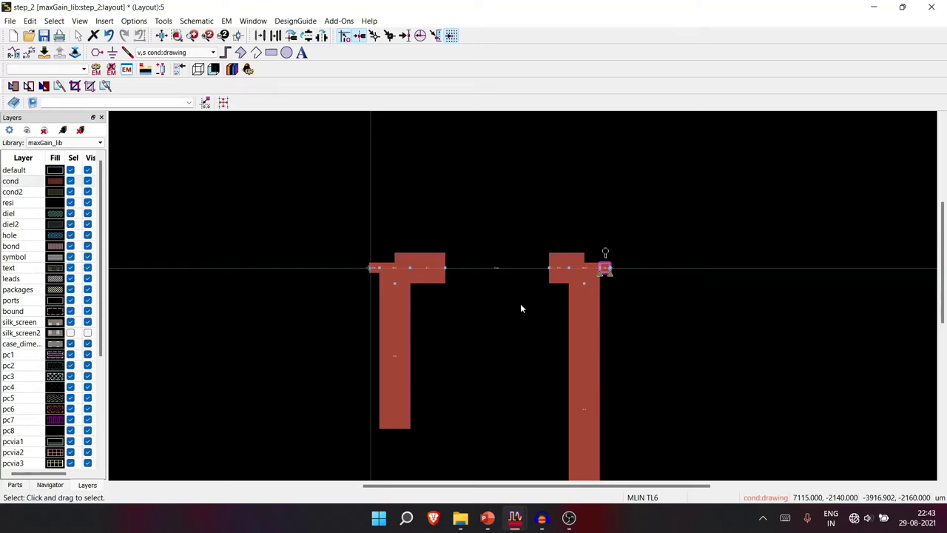
{"action": "scroll", "coordinate": [458, 242], "scroll_direction": "up", "scroll_amount": 2}
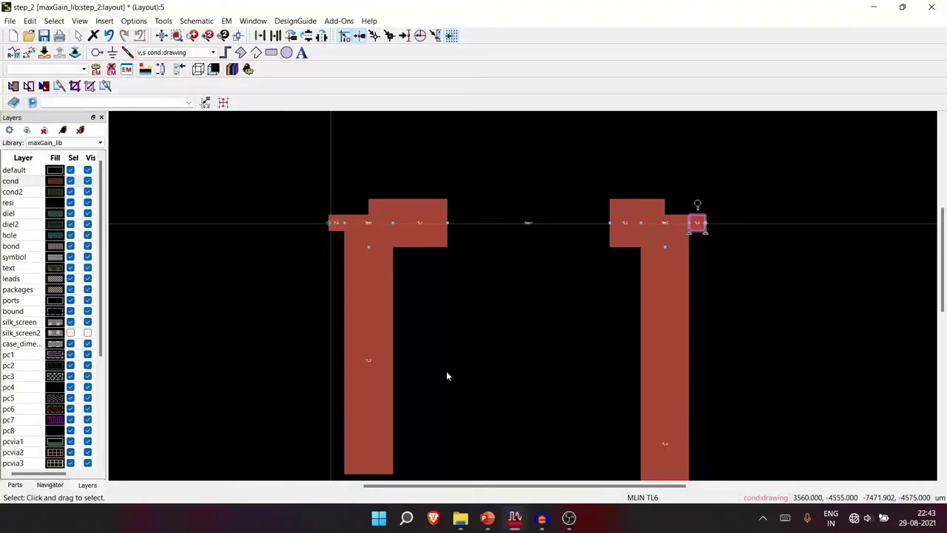
{"action": "left_click", "coordinate": [418, 244]}
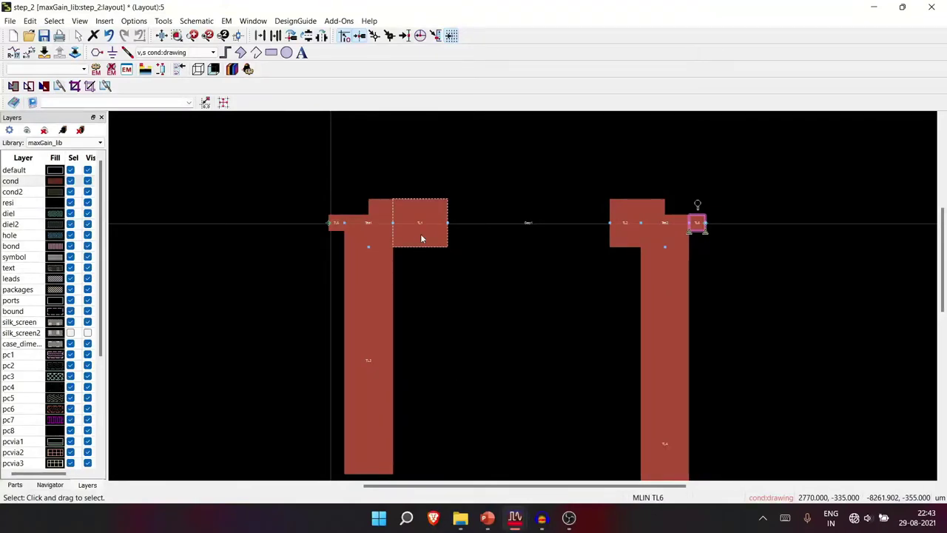
{"action": "left_click", "coordinate": [514, 211]}
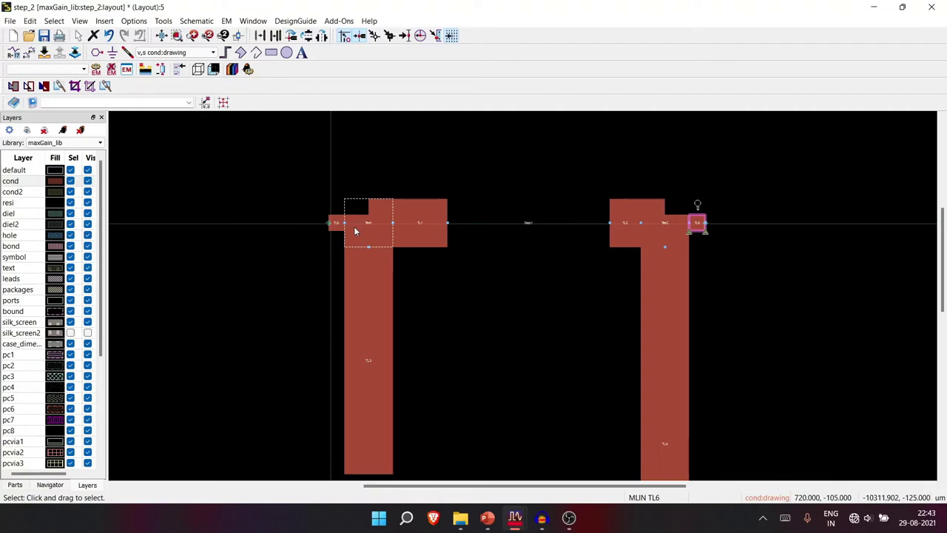
Step: Open the Step_1 schematic full size and review the network from TL5 to TL6, including the SnP device
{"action": "left_click", "coordinate": [873, 6]}
{"action": "double_click", "coordinate": [74, 87]}
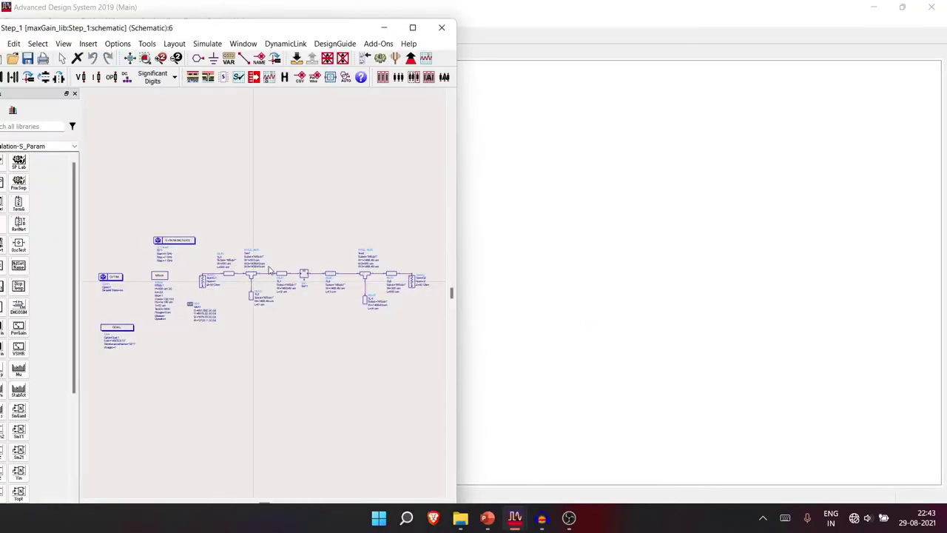
{"action": "left_click", "coordinate": [413, 26]}
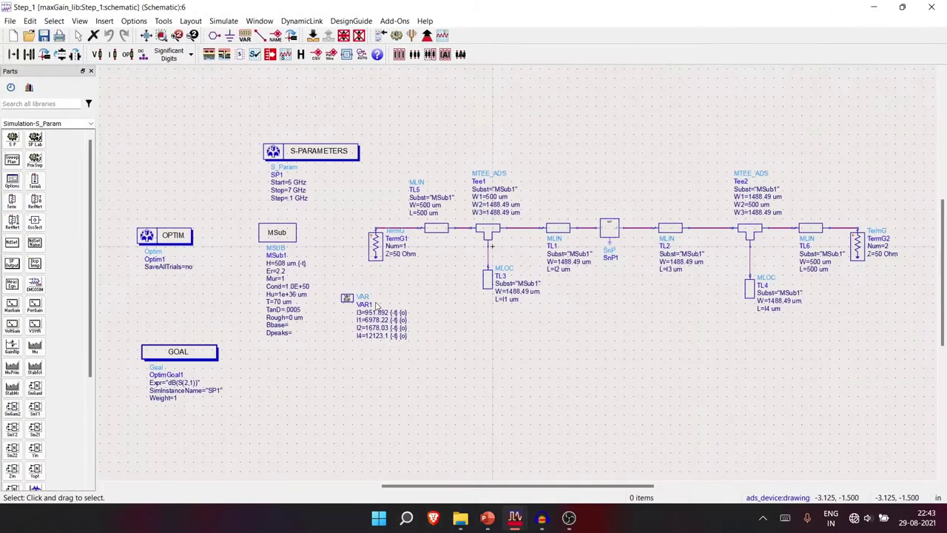
{"action": "left_click_drag", "start_coordinate": [414, 162], "coordinate": [847, 351]}
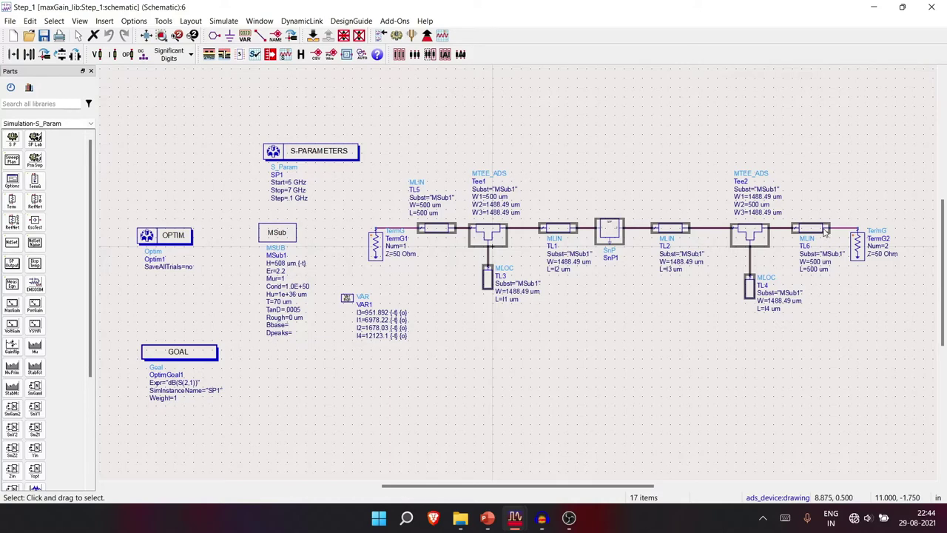
{"action": "left_click", "coordinate": [874, 7]}
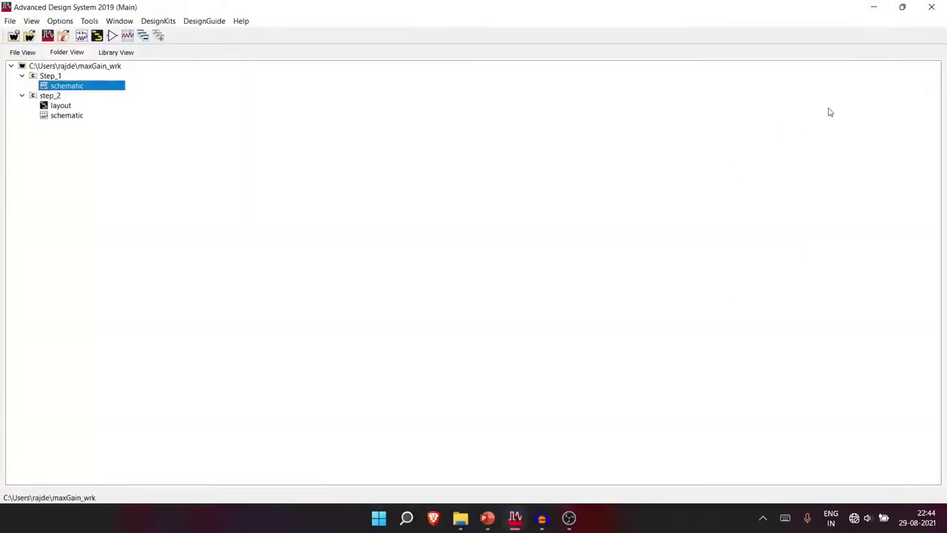
Step: Back in the step_2 layout, place pins 1 and 2 at TL5's and TL6's outer ends, and pins 3 and 4 at TL1's and TL2's gap ends
{"action": "left_click", "coordinate": [873, 7]}
{"action": "mouse_move", "coordinate": [515, 518]}
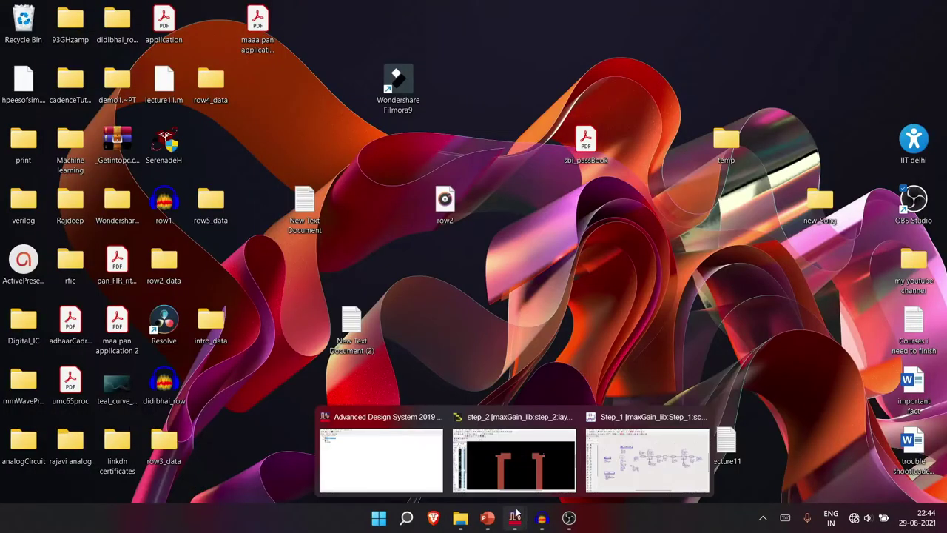
{"action": "left_click", "coordinate": [522, 480]}
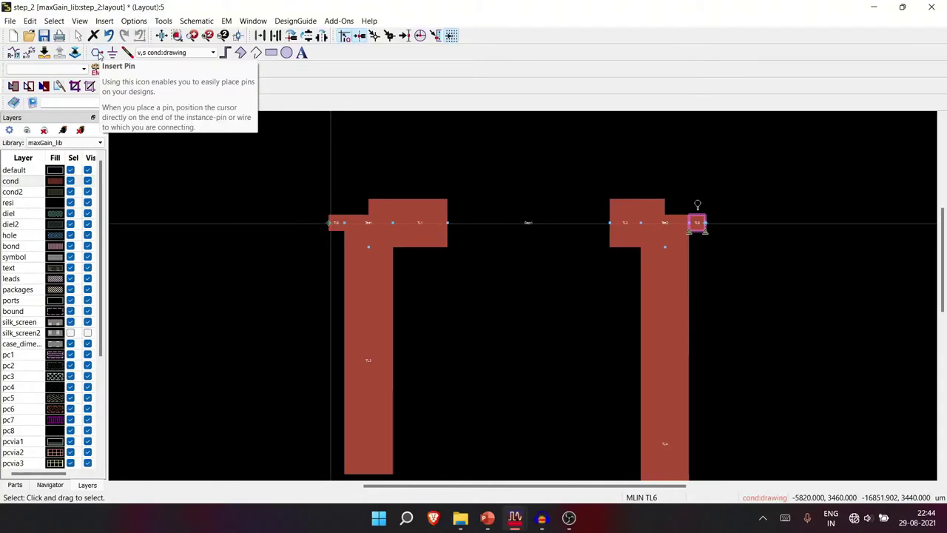
{"action": "left_click", "coordinate": [98, 55]}
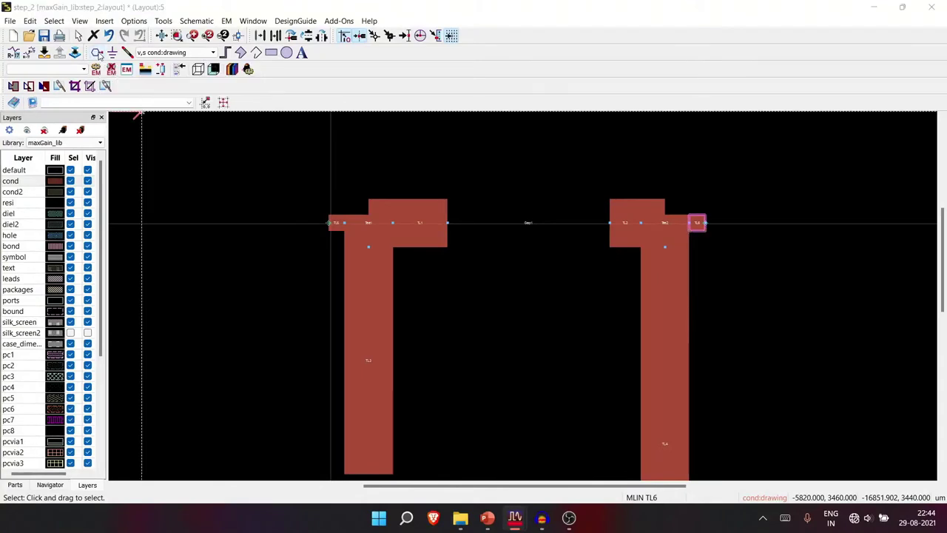
{"action": "left_click", "coordinate": [328, 222]}
{"action": "left_click", "coordinate": [708, 224]}
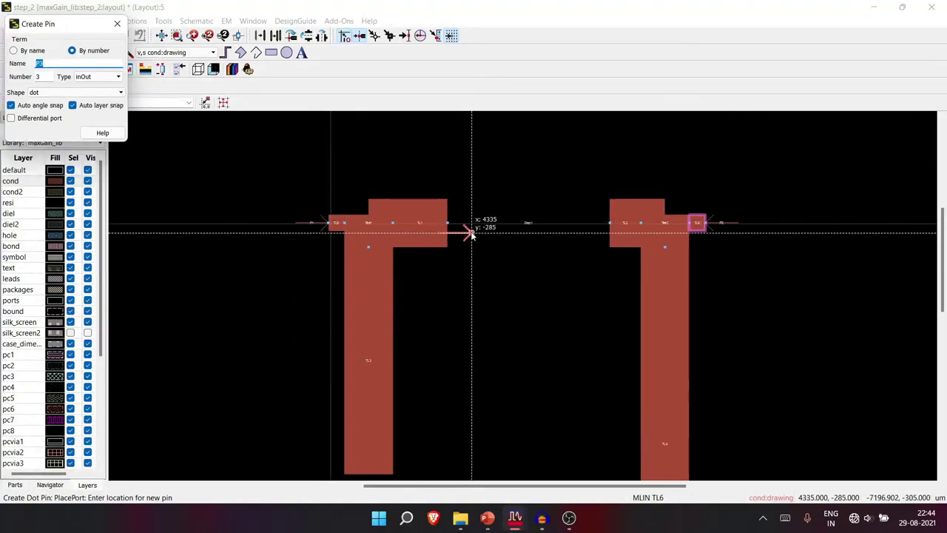
{"action": "left_click", "coordinate": [448, 223]}
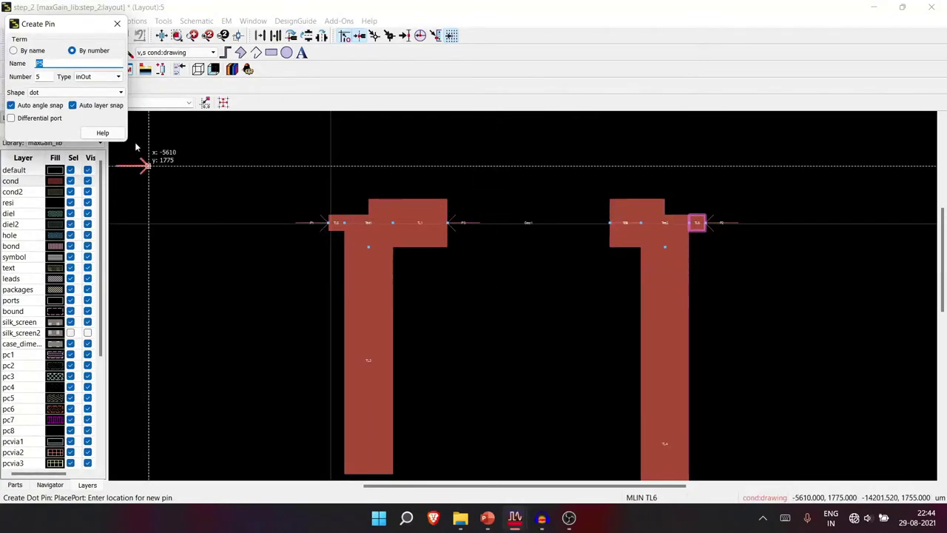
{"action": "left_click", "coordinate": [116, 24]}
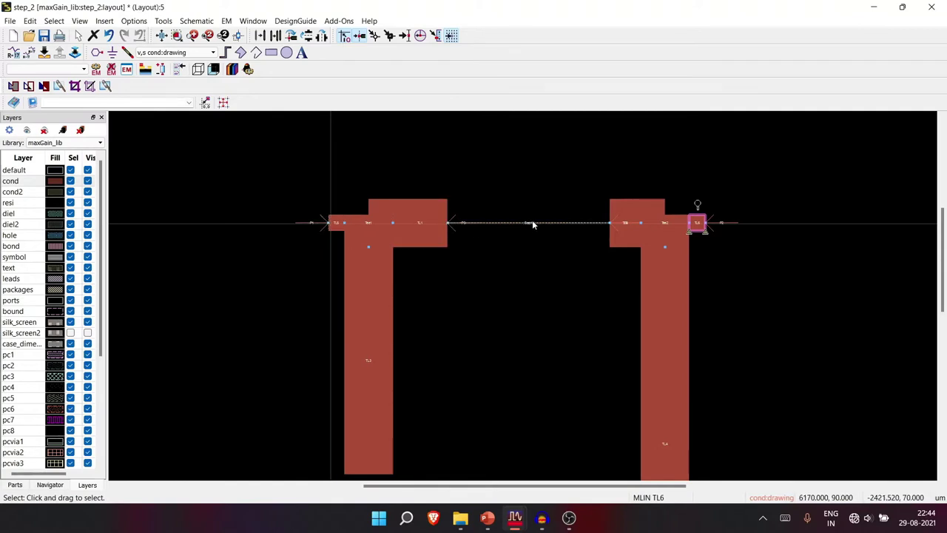
Step: Try a larger Pin/Ground Size in the layout's placement preferences
{"action": "right_click", "coordinate": [183, 172]}
{"action": "left_click", "coordinate": [216, 206]}
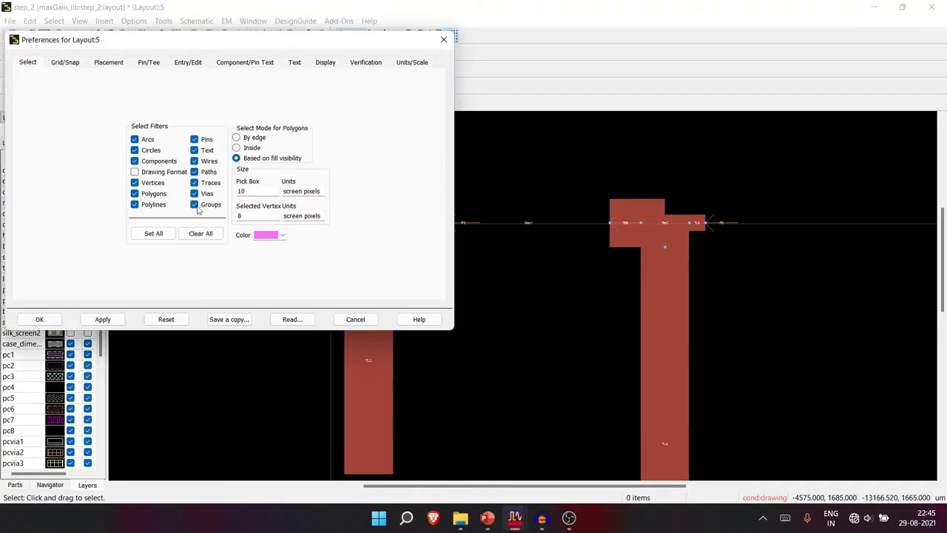
{"action": "left_click", "coordinate": [110, 65]}
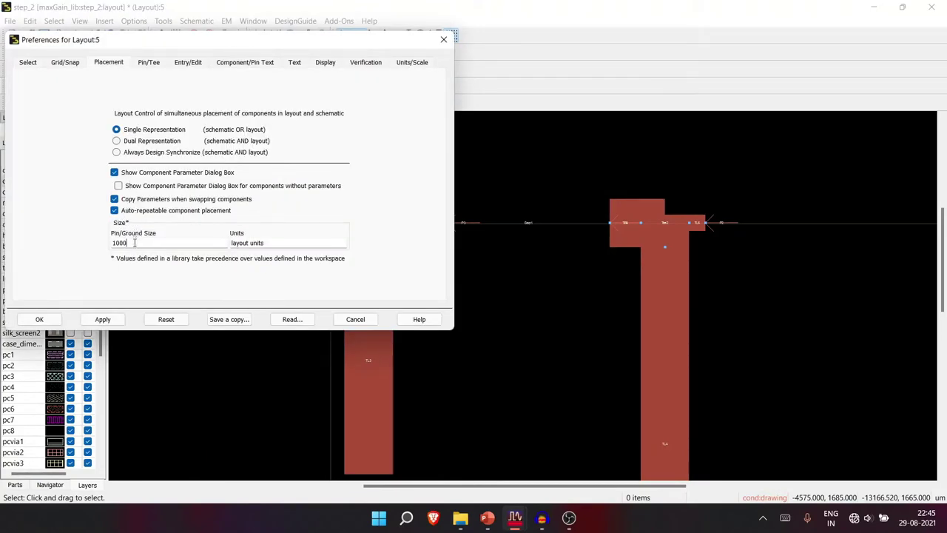
{"action": "key", "text": "BackSpace"}
{"action": "key", "text": "BackSpace"}
{"action": "key", "text": "BackSpace"}
{"action": "key", "text": "BackSpace"}
{"action": "left_click", "coordinate": [19, 324]}
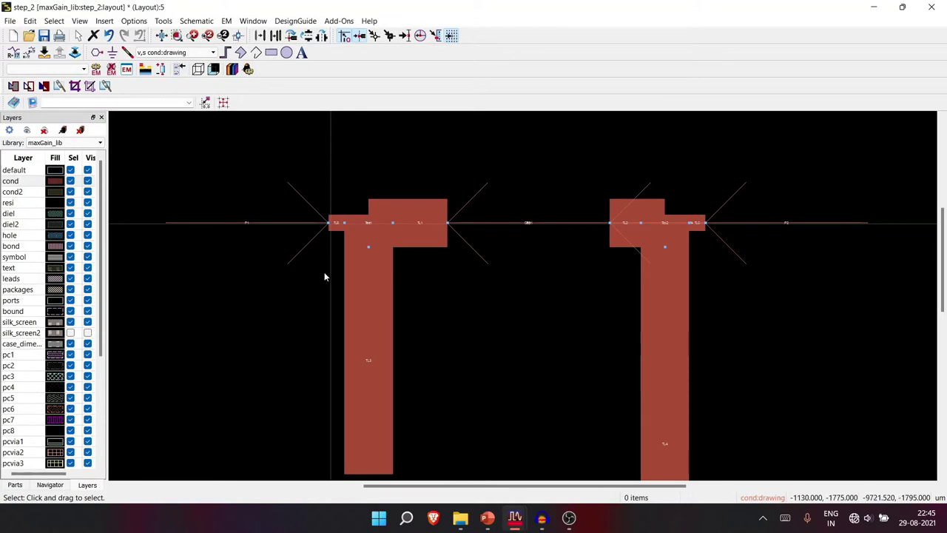
Step: Set the Pin/Ground Size in the layout's placement preferences back to 1000 layout units
{"action": "right_click", "coordinate": [232, 292]}
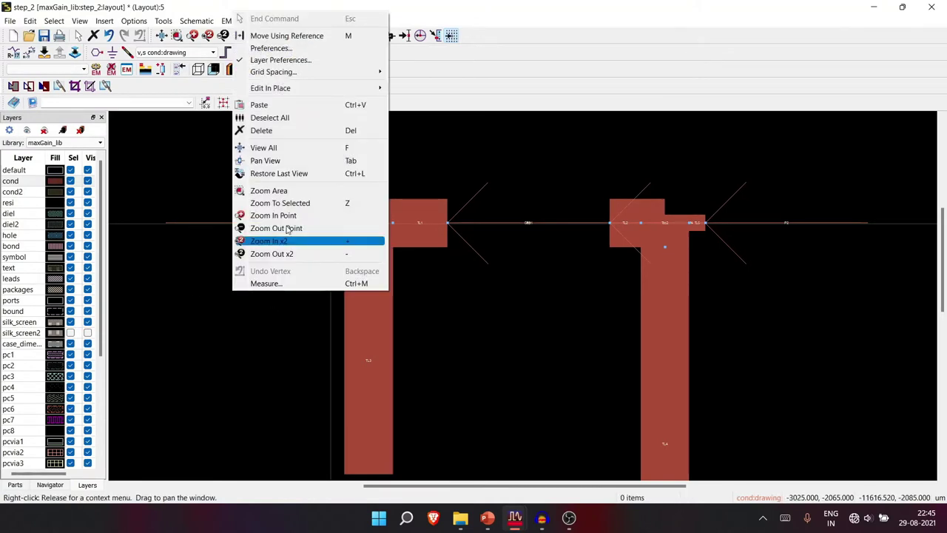
{"action": "left_click", "coordinate": [271, 47]}
{"action": "left_click", "coordinate": [151, 242]}
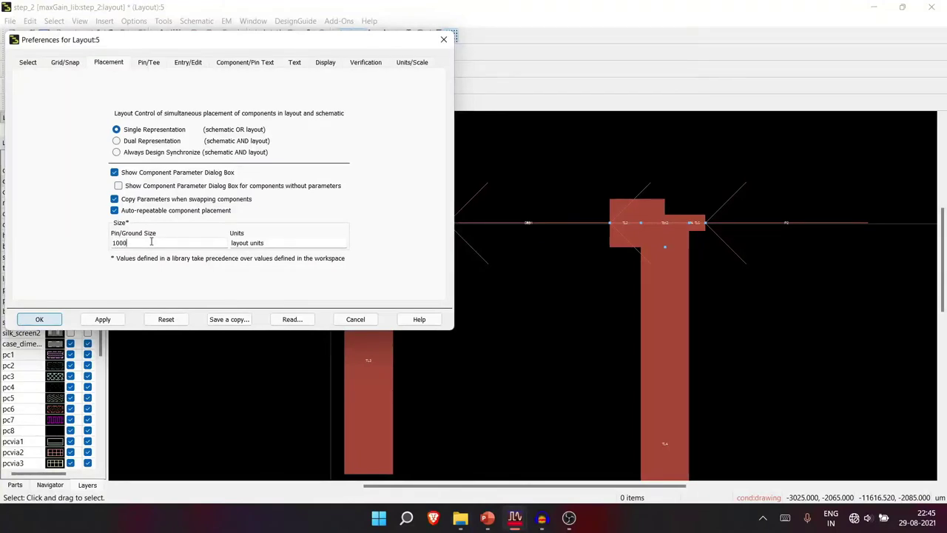
{"action": "left_click", "coordinate": [39, 319]}
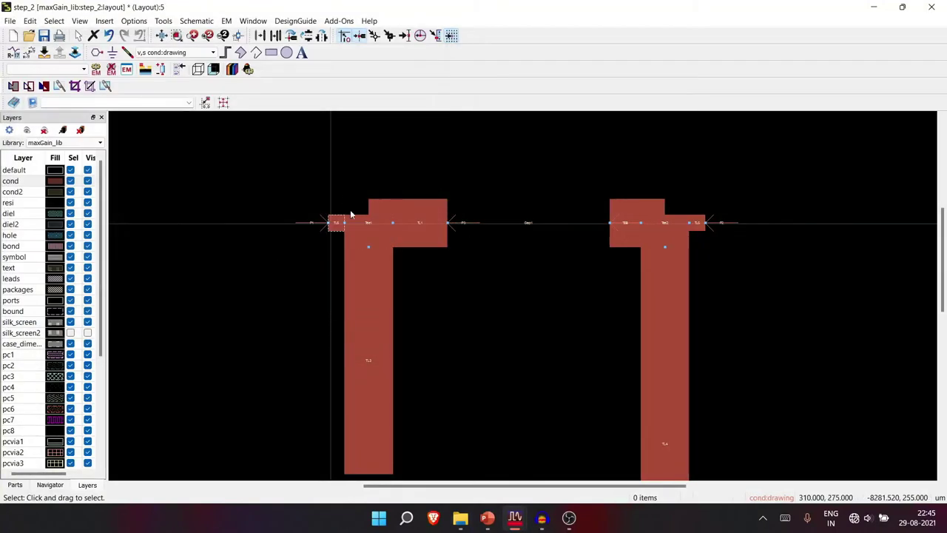
{"action": "scroll", "coordinate": [488, 307], "scroll_direction": "down", "scroll_amount": 1}
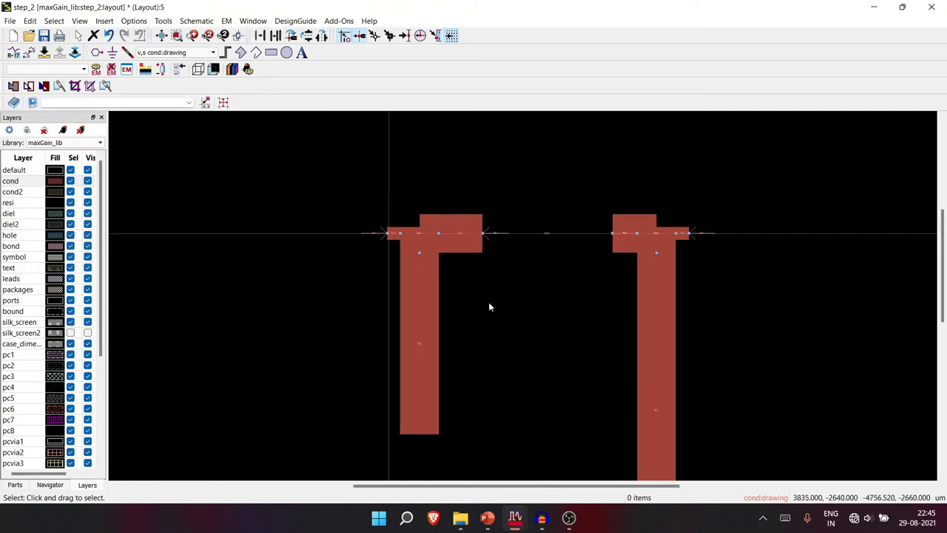
{"action": "scroll", "coordinate": [488, 307], "scroll_direction": "down", "scroll_amount": 1}
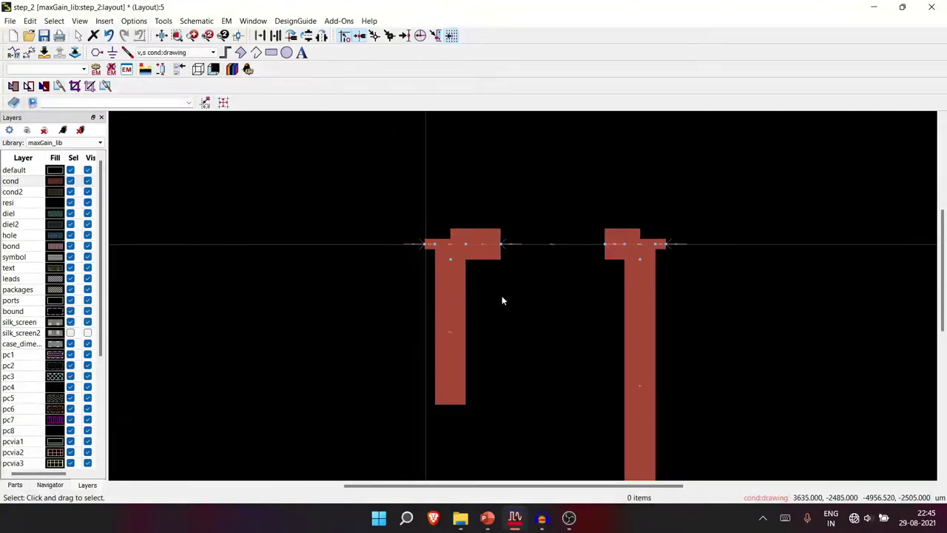
{"action": "left_click", "coordinate": [226, 21]}
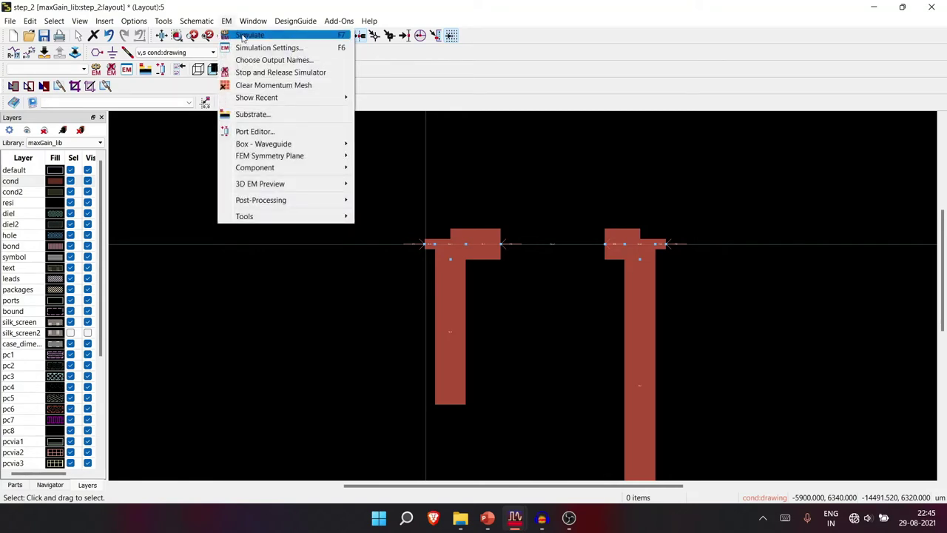
{"action": "left_click", "coordinate": [242, 36]}
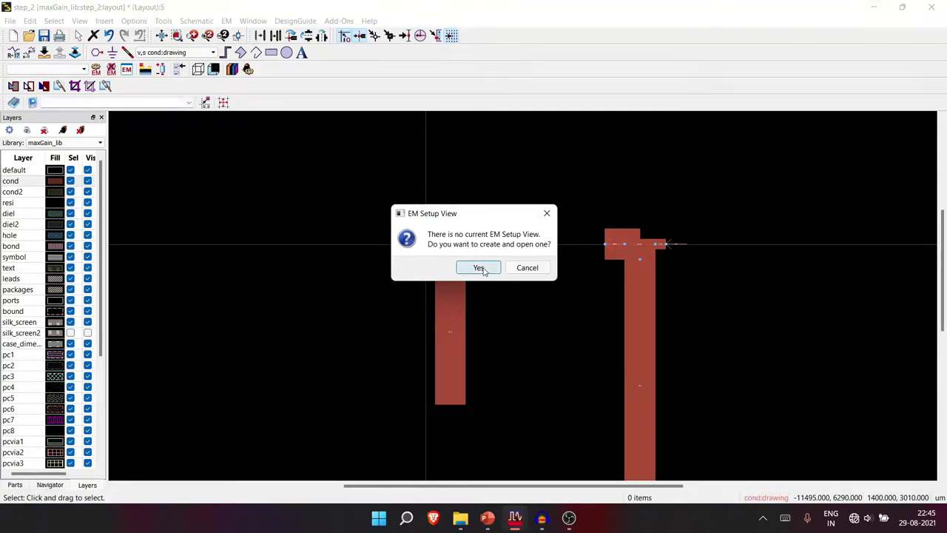
{"action": "left_click", "coordinate": [546, 214]}
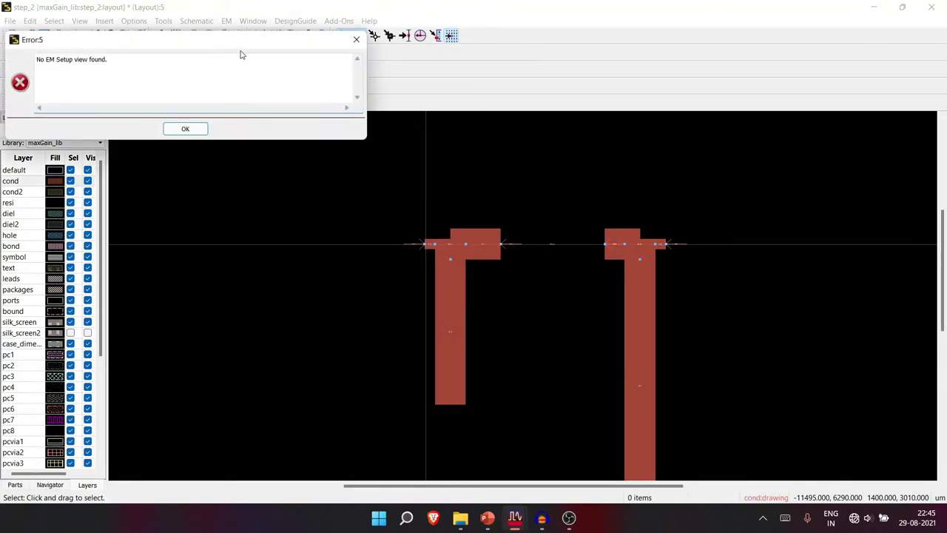
{"action": "left_click", "coordinate": [355, 39]}
Step: Create the EM setup view emSetup for the step_2 layout without a template
{"action": "left_click", "coordinate": [229, 23]}
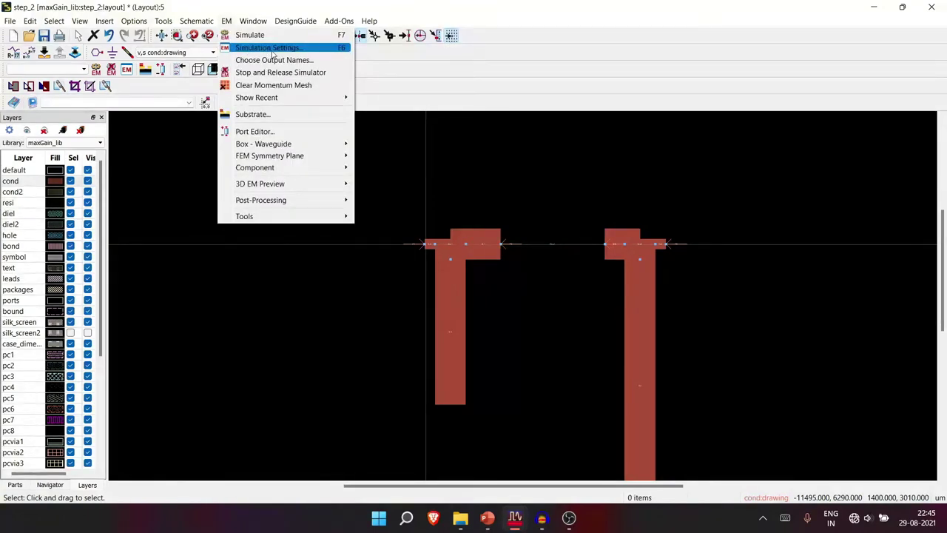
{"action": "left_click", "coordinate": [303, 51]}
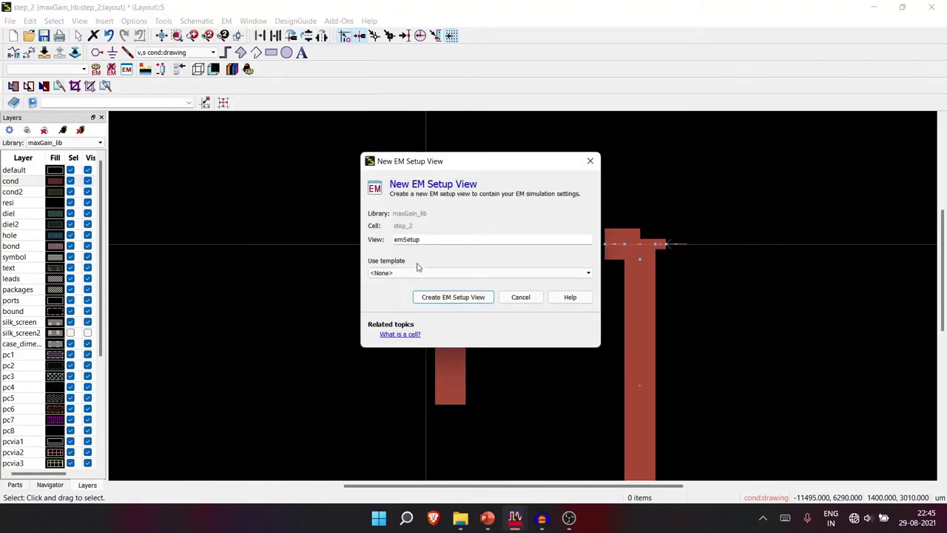
{"action": "left_click", "coordinate": [410, 273]}
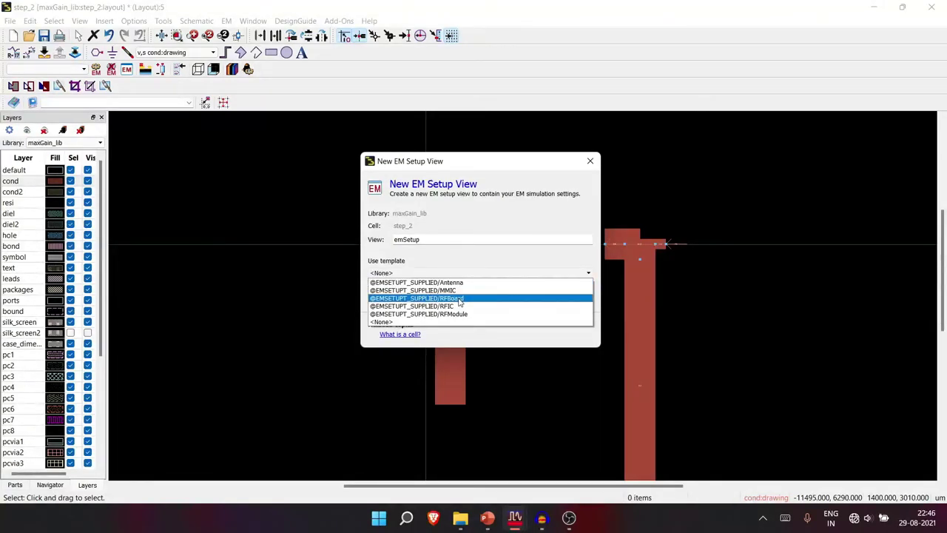
{"action": "left_click", "coordinate": [424, 321]}
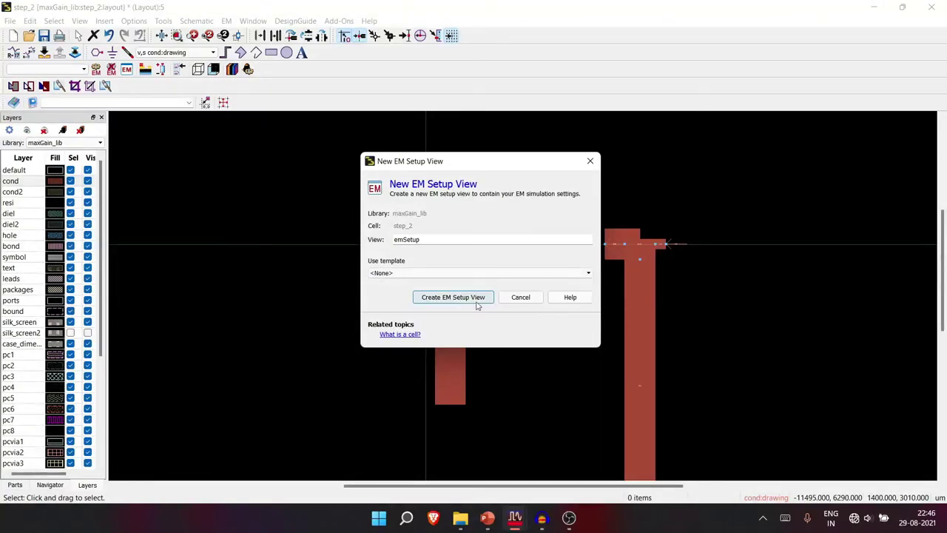
{"action": "left_click", "coordinate": [474, 299]}
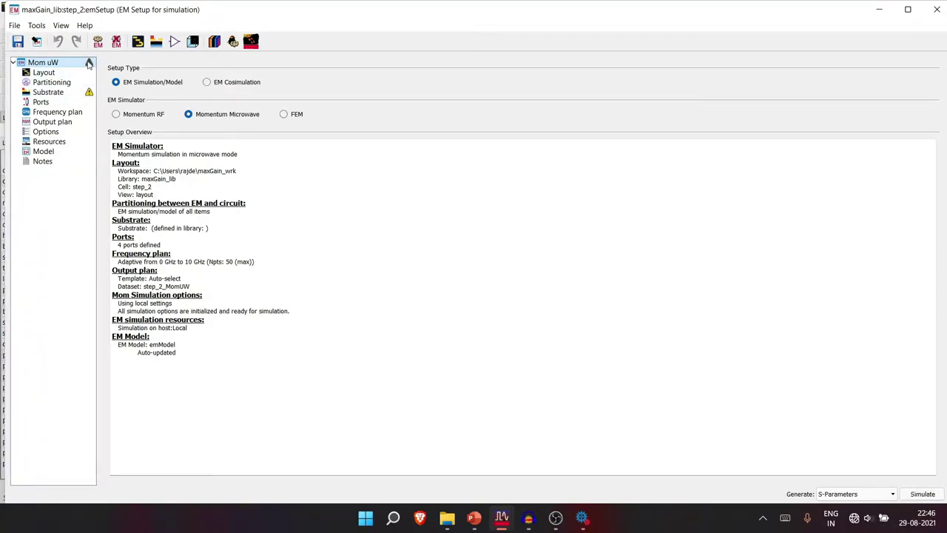
Step: Review the ports and the frequency plan of the EM setup, and bring up its substrate settings
{"action": "left_click", "coordinate": [41, 102]}
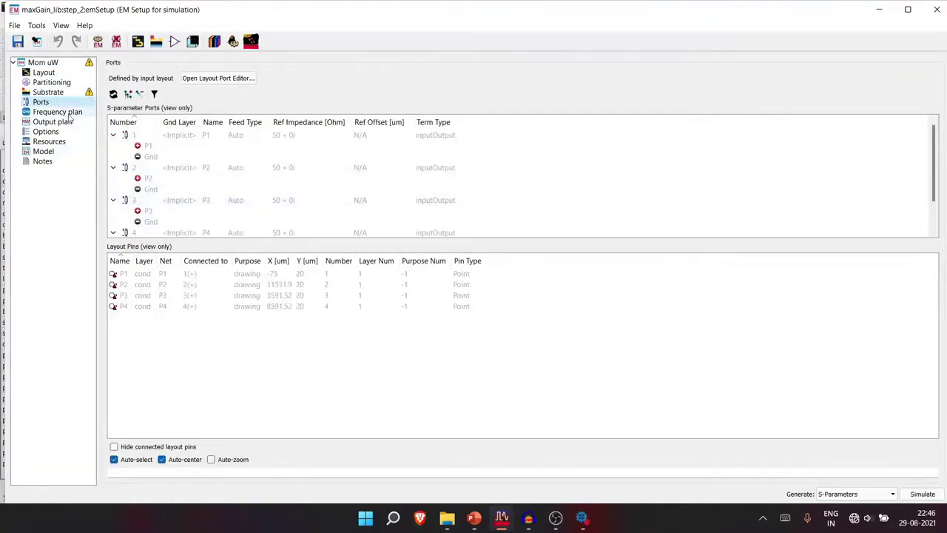
{"action": "left_click", "coordinate": [67, 113]}
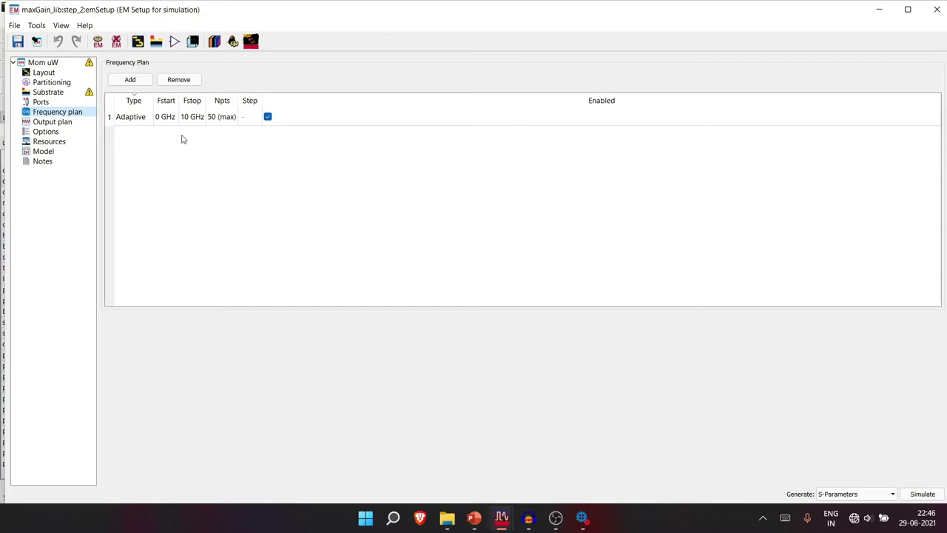
{"action": "left_click", "coordinate": [51, 92]}
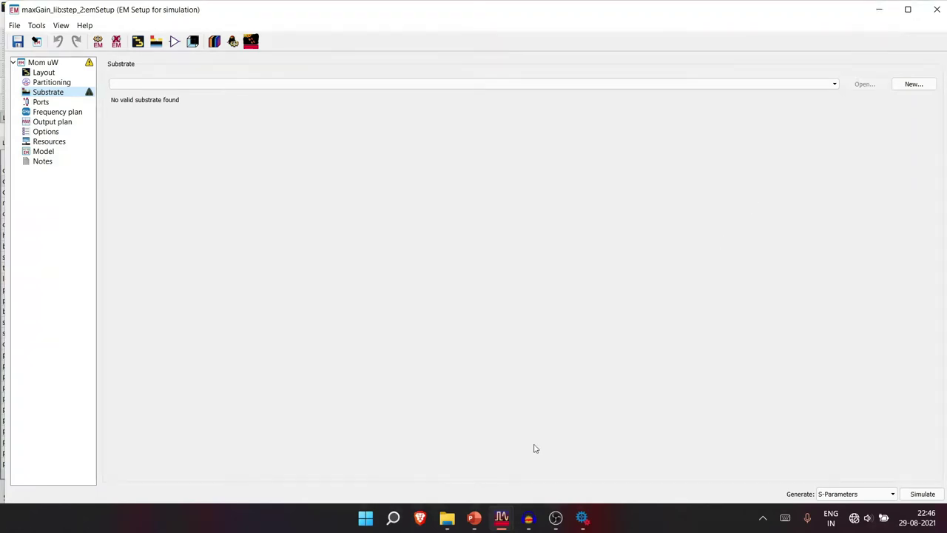
Step: Check the MSub substrate parameters in the Step_1 schematic and return to the EM setup's substrate settings
{"action": "mouse_move", "coordinate": [506, 523]}
{"action": "left_click", "coordinate": [553, 473]}
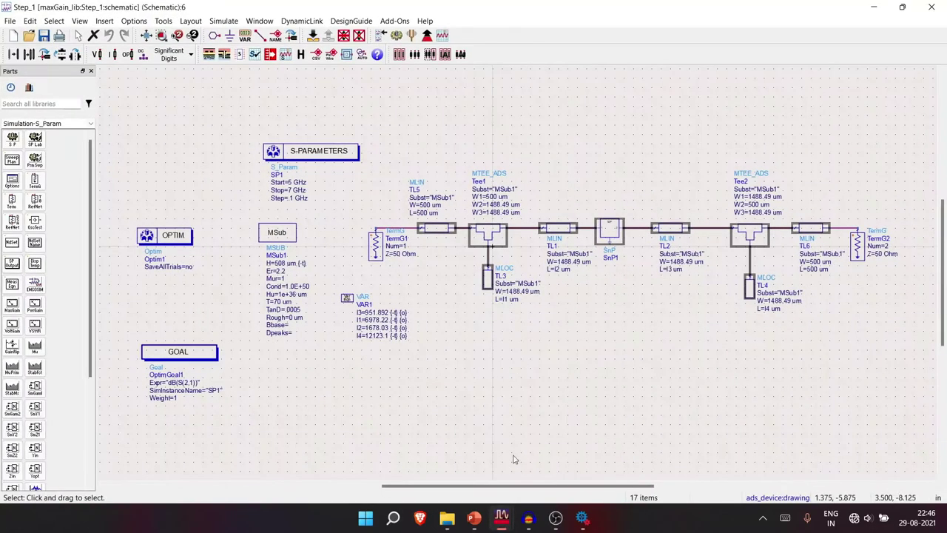
{"action": "left_click", "coordinate": [269, 253]}
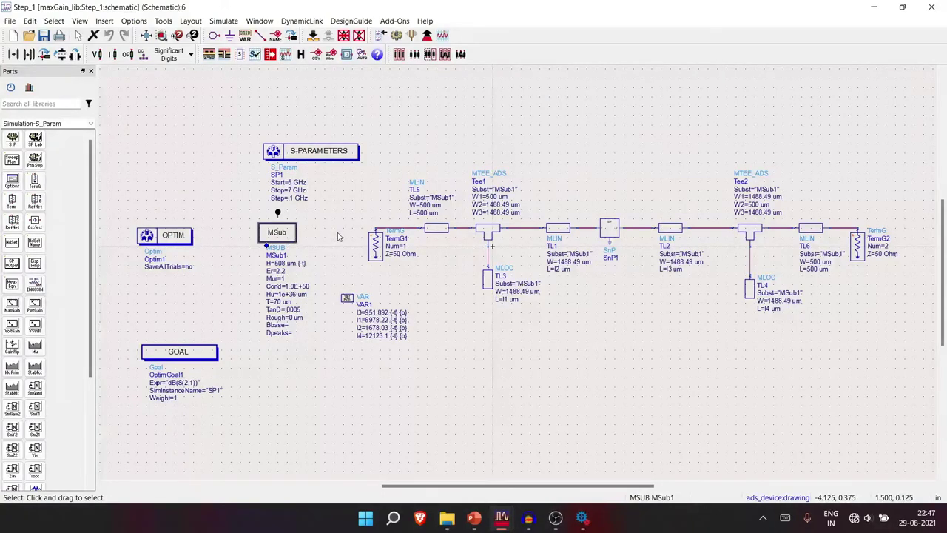
{"action": "left_click", "coordinate": [881, 12]}
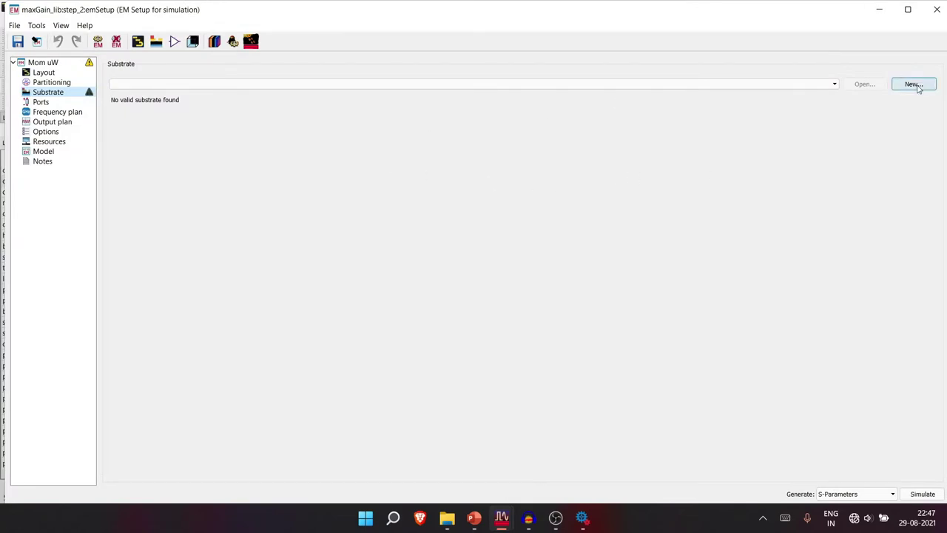
Step: Create a new substrate file named substrate1 in maxGain_lib from the 25milAlumina template
{"action": "left_click", "coordinate": [913, 84]}
{"action": "left_click", "coordinate": [456, 279]}
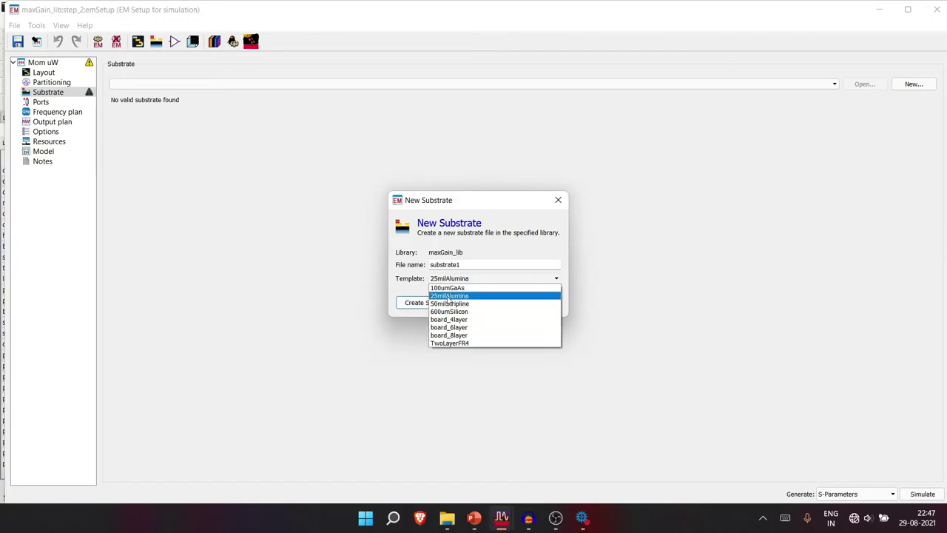
{"action": "left_click", "coordinate": [448, 296]}
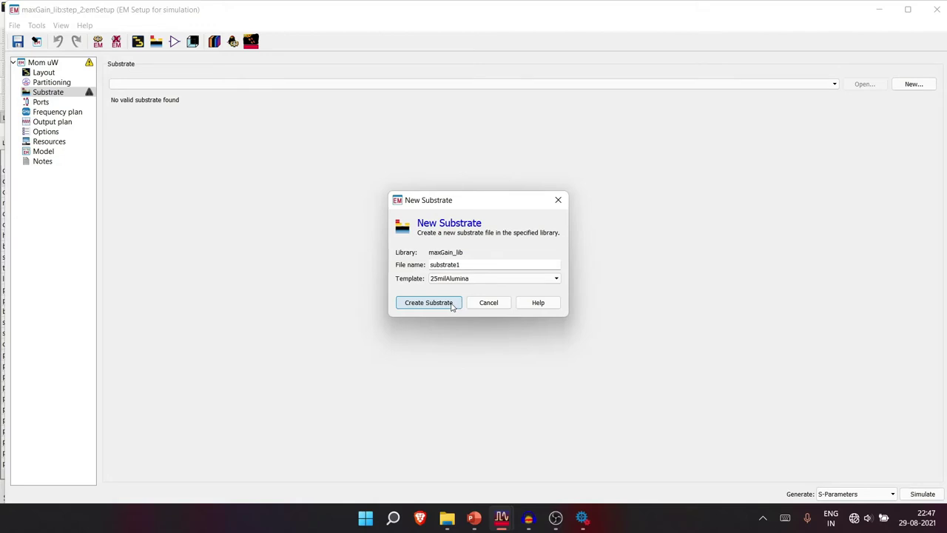
{"action": "left_click", "coordinate": [451, 303]}
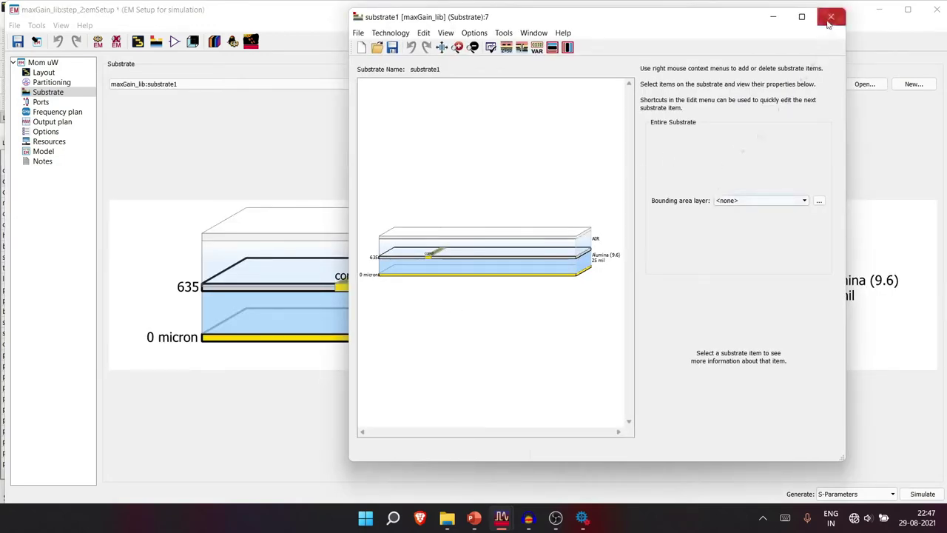
Step: Reopen substrate1 full size and inspect its air and dielectric layers and the materials available for the dielectric
{"action": "left_click", "coordinate": [830, 17]}
{"action": "left_click", "coordinate": [862, 85]}
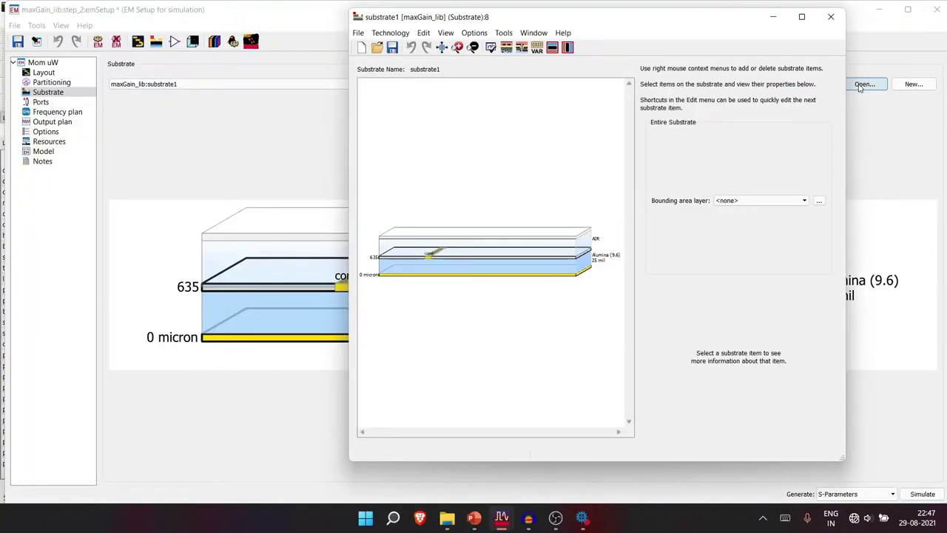
{"action": "left_click", "coordinate": [800, 24]}
{"action": "left_click", "coordinate": [341, 289]}
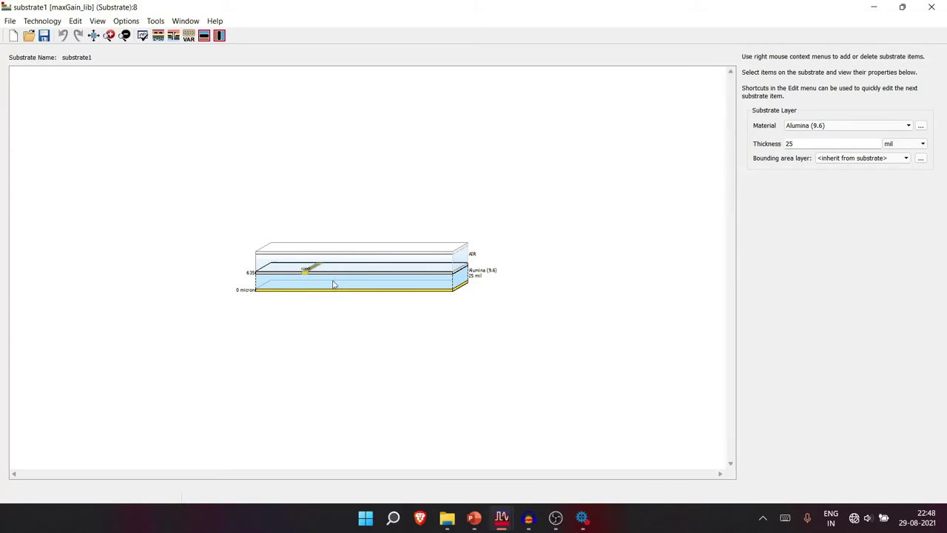
{"action": "left_click", "coordinate": [338, 263]}
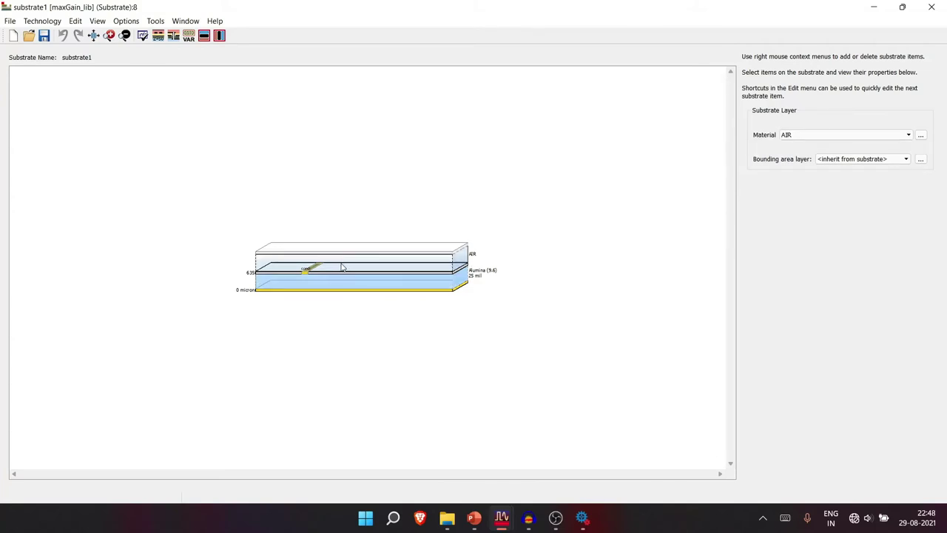
{"action": "left_click", "coordinate": [344, 283]}
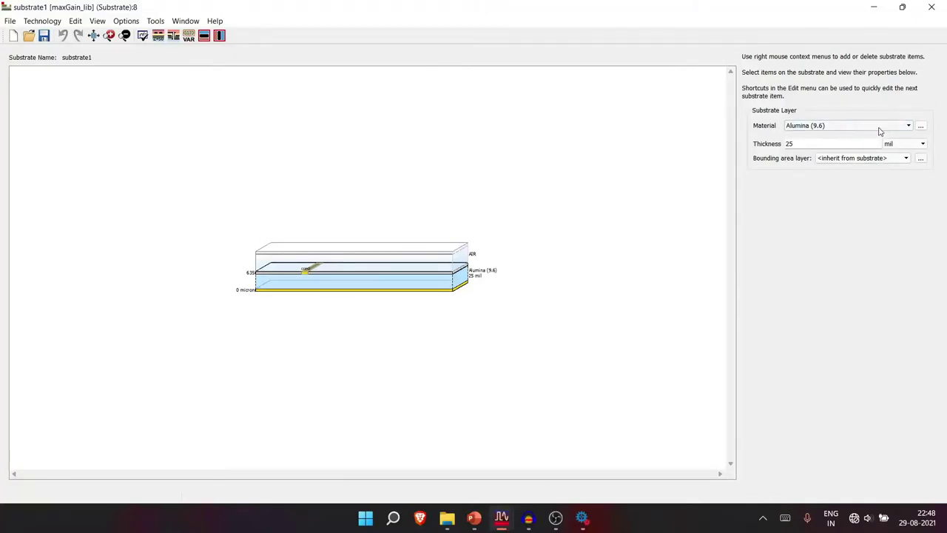
{"action": "left_click", "coordinate": [904, 127]}
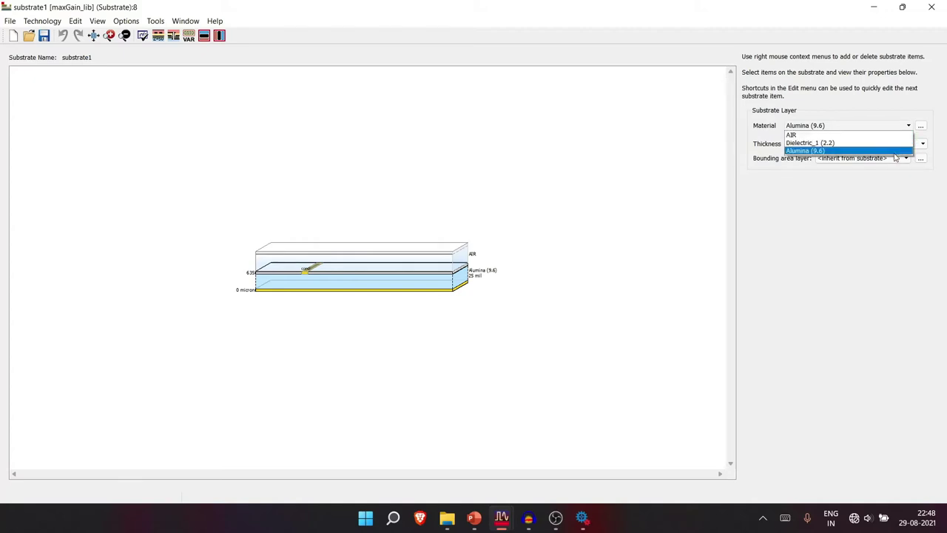
{"action": "left_click", "coordinate": [907, 10]}
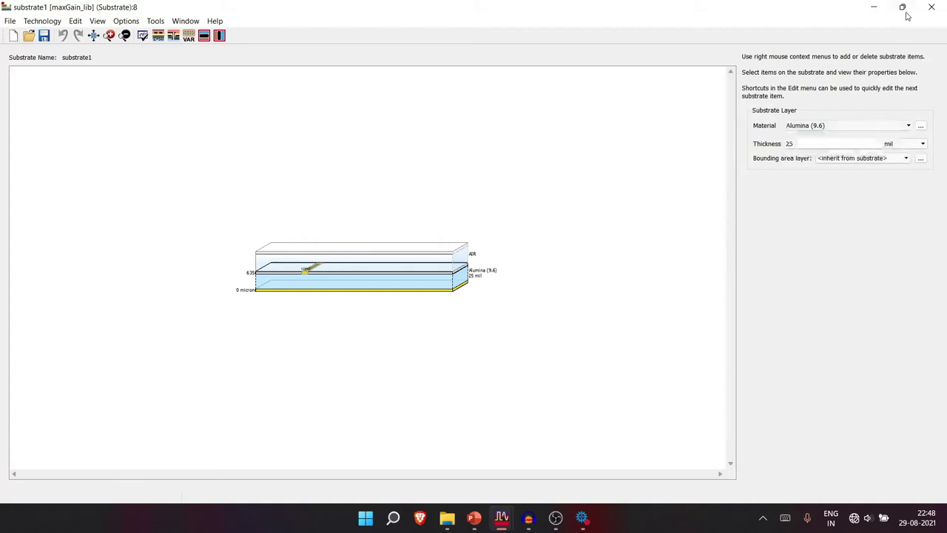
Step: Arrange the substrate1 editor and the Step_1 schematic side by side on screen, with the MSub parameters enlarged to readable size
{"action": "left_click", "coordinate": [904, 8]}
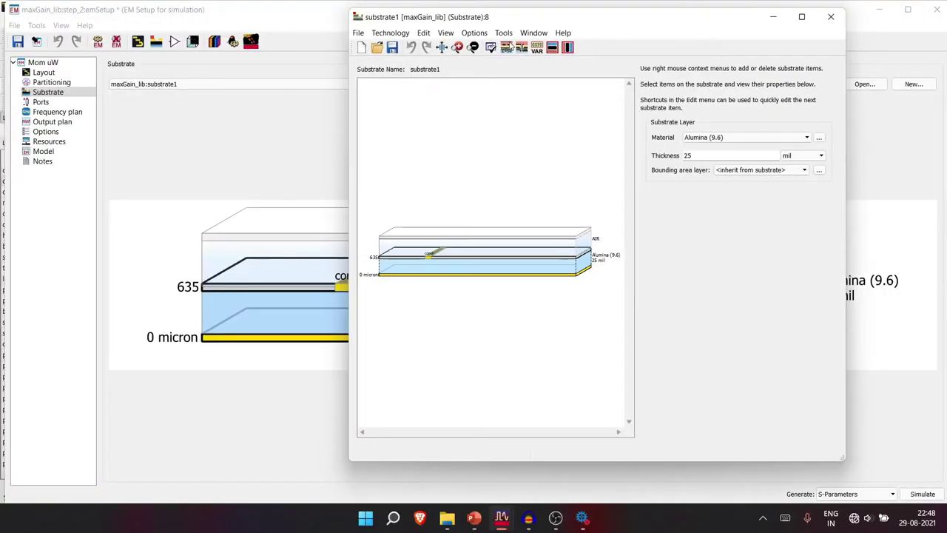
{"action": "left_click", "coordinate": [831, 16]}
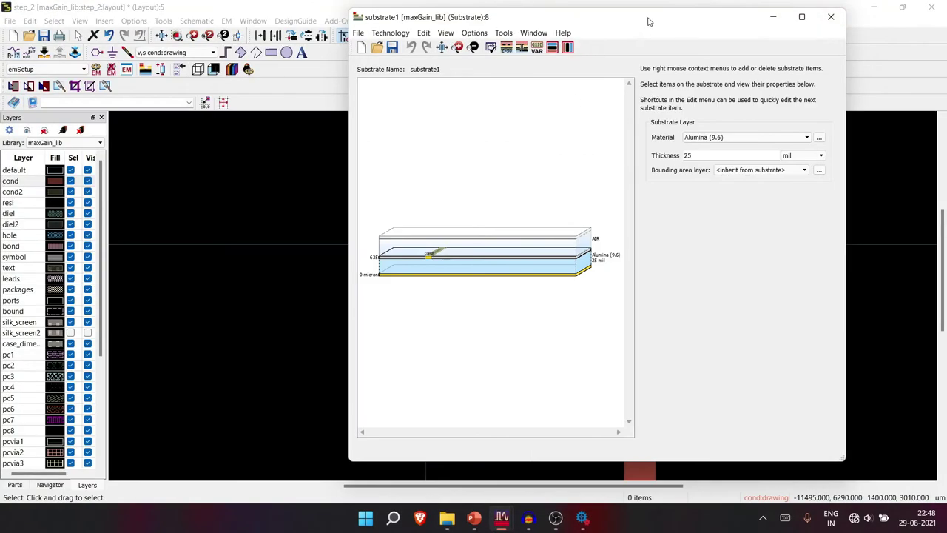
{"action": "left_click", "coordinate": [874, 7]}
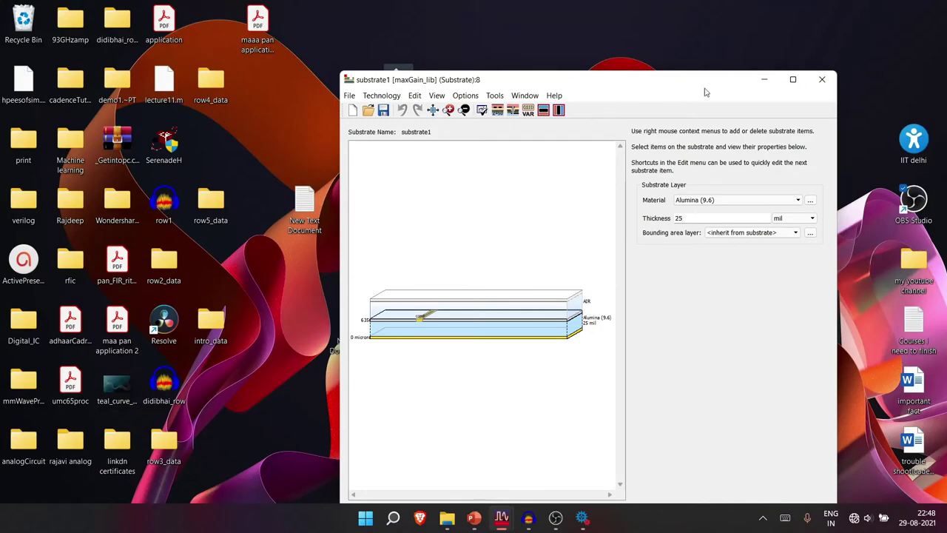
{"action": "mouse_move", "coordinate": [497, 521]}
{"action": "left_click", "coordinate": [487, 466]}
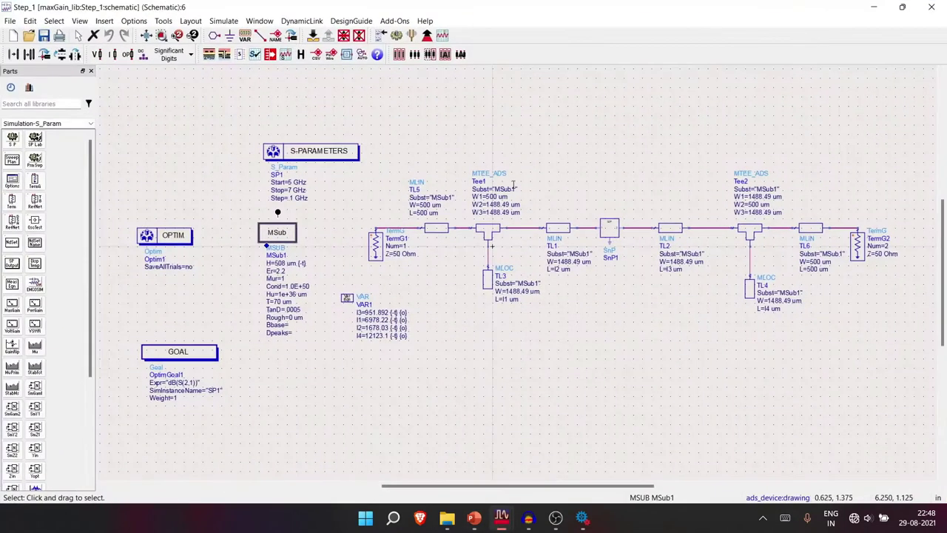
{"action": "left_click", "coordinate": [903, 7]}
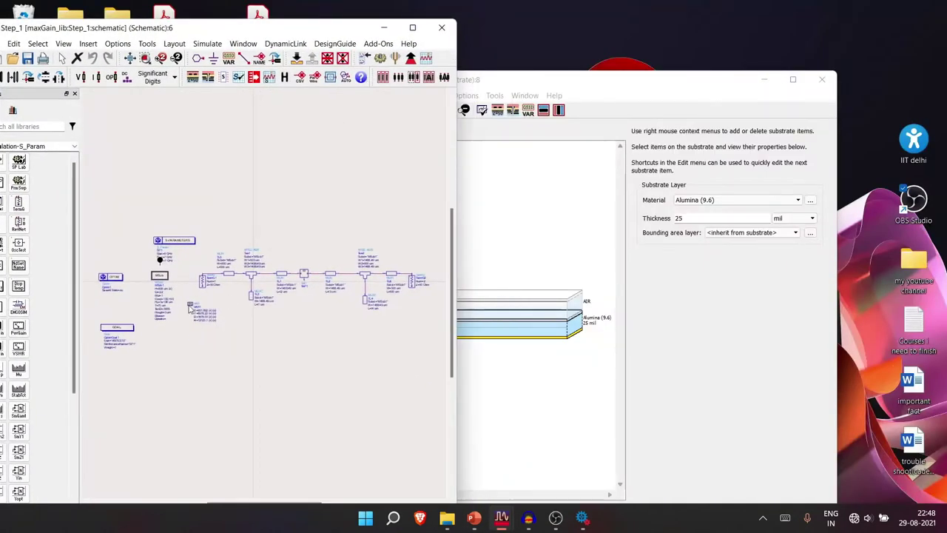
{"action": "scroll", "coordinate": [189, 314], "scroll_direction": "up", "scroll_amount": 4}
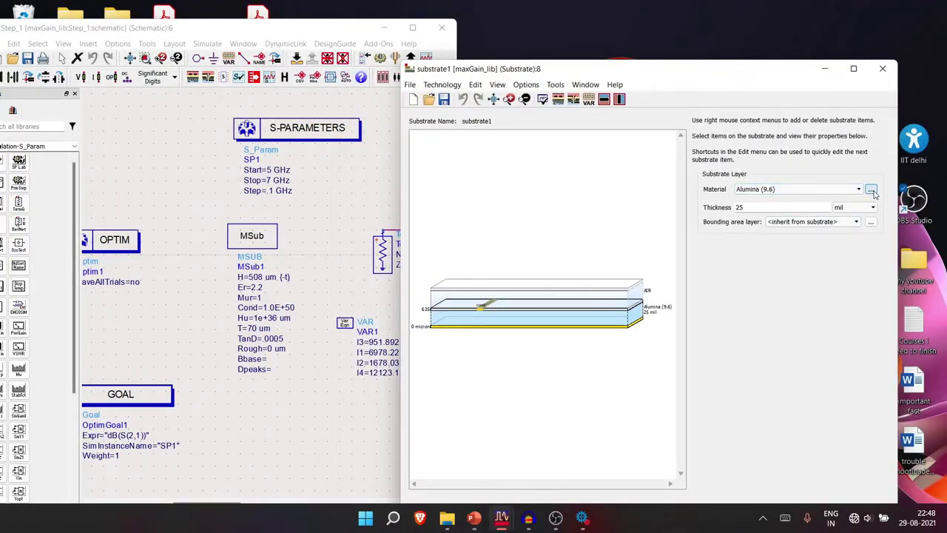
Step: Open the library's dielectric material definitions and browse the material database for a suitable dielectric, leaving it without adding anything
{"action": "left_click", "coordinate": [871, 190]}
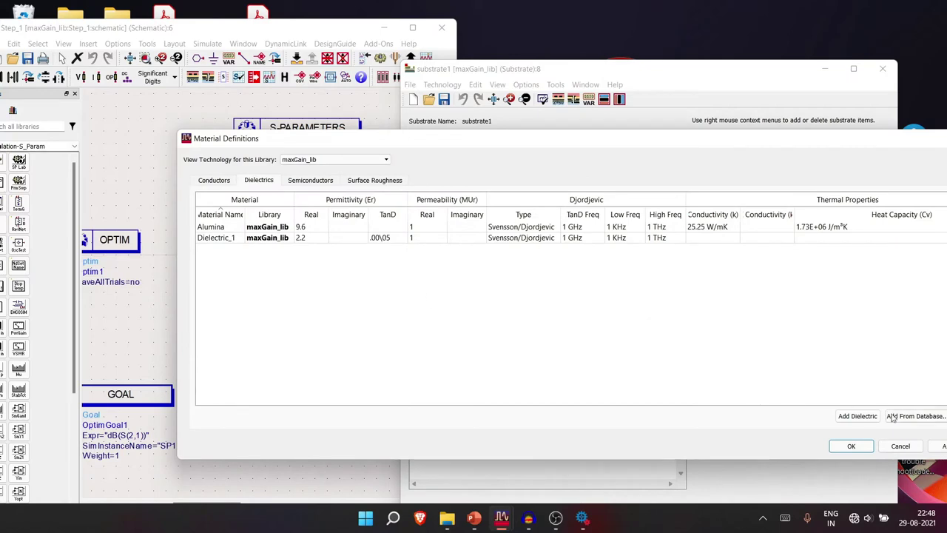
{"action": "left_click_drag", "start_coordinate": [681, 141], "coordinate": [552, 145]}
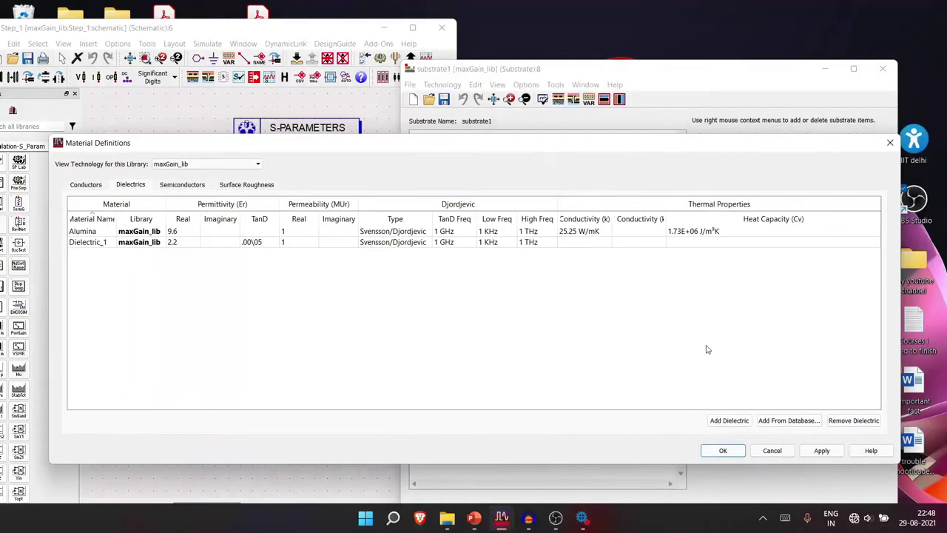
{"action": "left_click", "coordinate": [787, 421]}
{"action": "scroll", "coordinate": [344, 326], "scroll_direction": "down", "scroll_amount": 15}
{"action": "scroll", "coordinate": [342, 337], "scroll_direction": "up", "scroll_amount": 5}
{"action": "scroll", "coordinate": [336, 338], "scroll_direction": "down", "scroll_amount": 5}
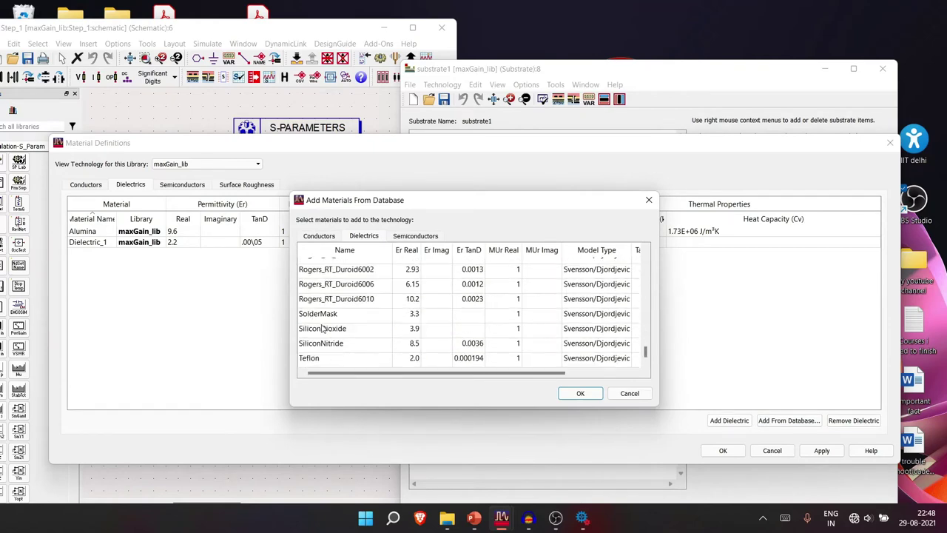
{"action": "scroll", "coordinate": [329, 322], "scroll_direction": "up", "scroll_amount": 2}
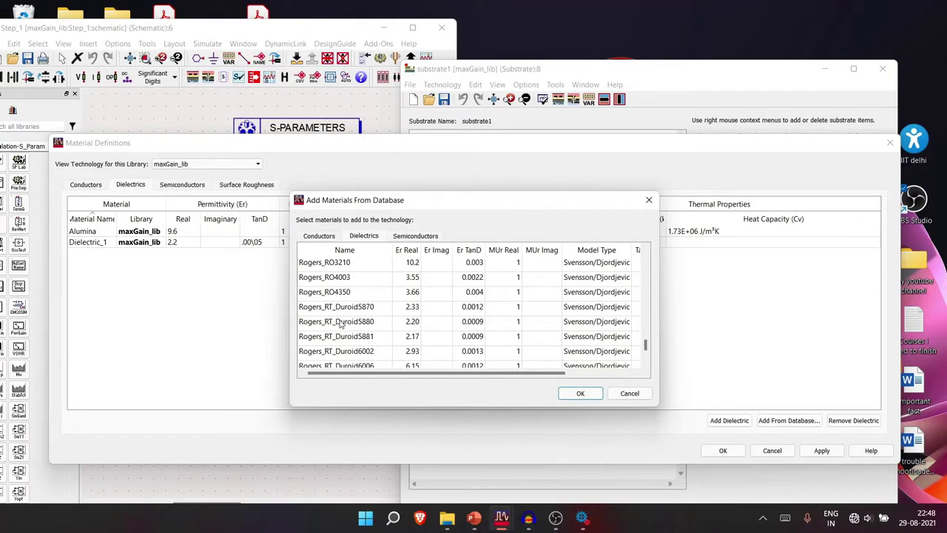
{"action": "scroll", "coordinate": [333, 311], "scroll_direction": "up", "scroll_amount": 5}
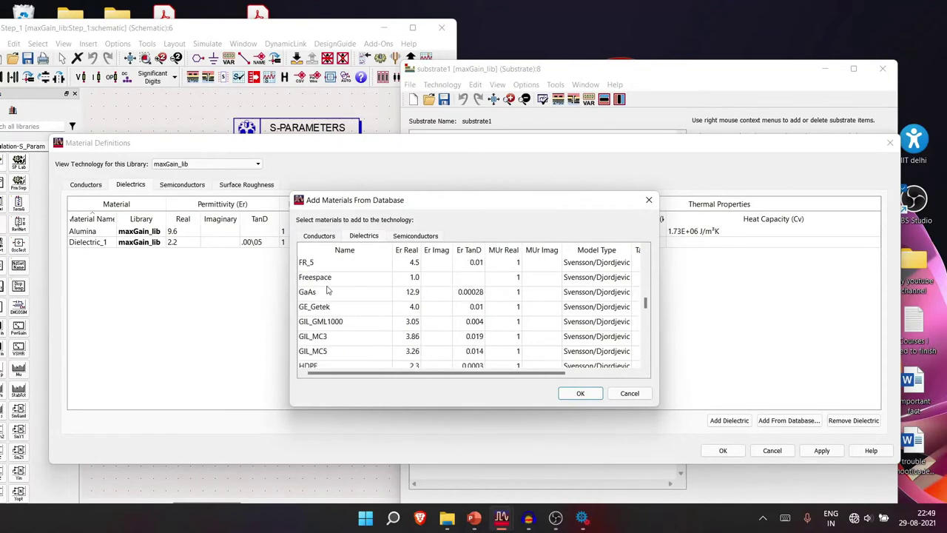
{"action": "scroll", "coordinate": [337, 308], "scroll_direction": "down", "scroll_amount": 10}
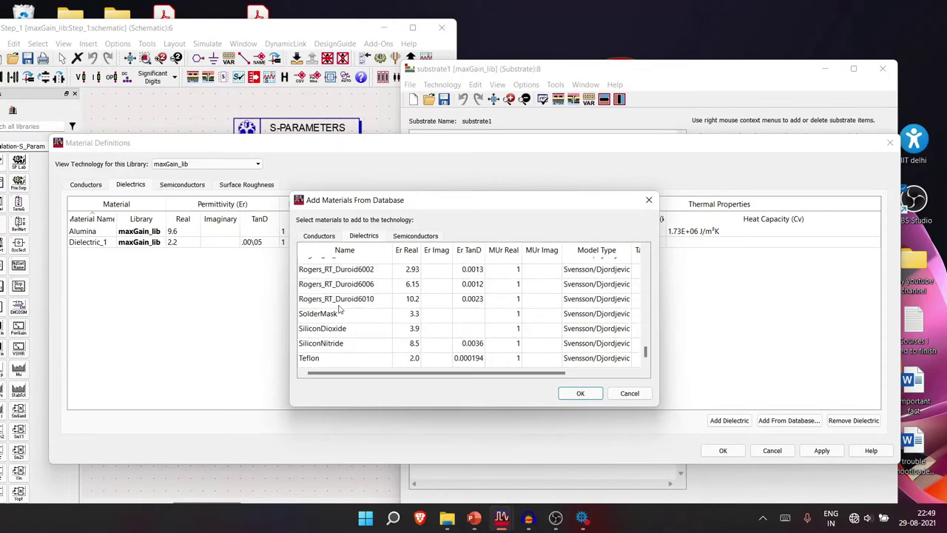
{"action": "left_click", "coordinate": [629, 393]}
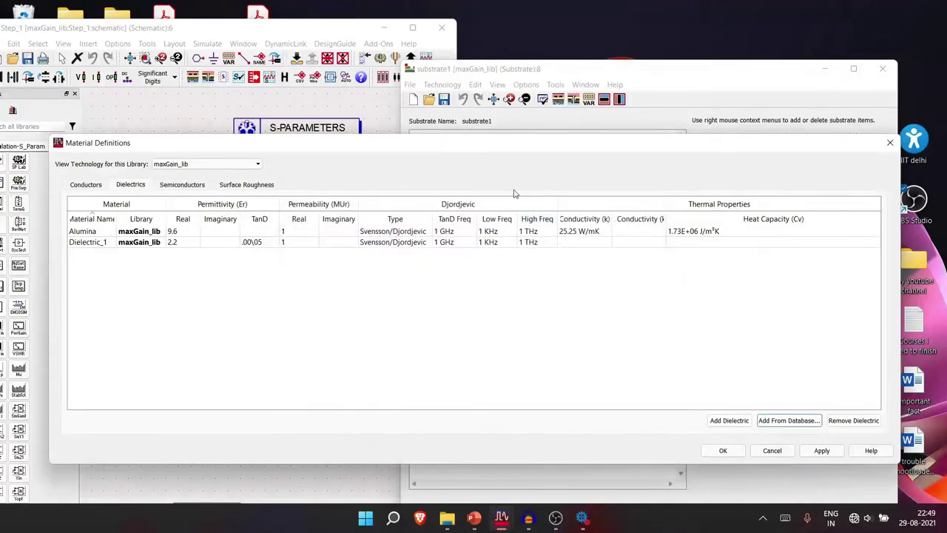
Step: Add a new dielectric to the maxGain_lib materials with real permittivity 2.2 and TanD .0005, matching the MSub parameters
{"action": "left_click_drag", "start_coordinate": [492, 149], "coordinate": [823, 185]}
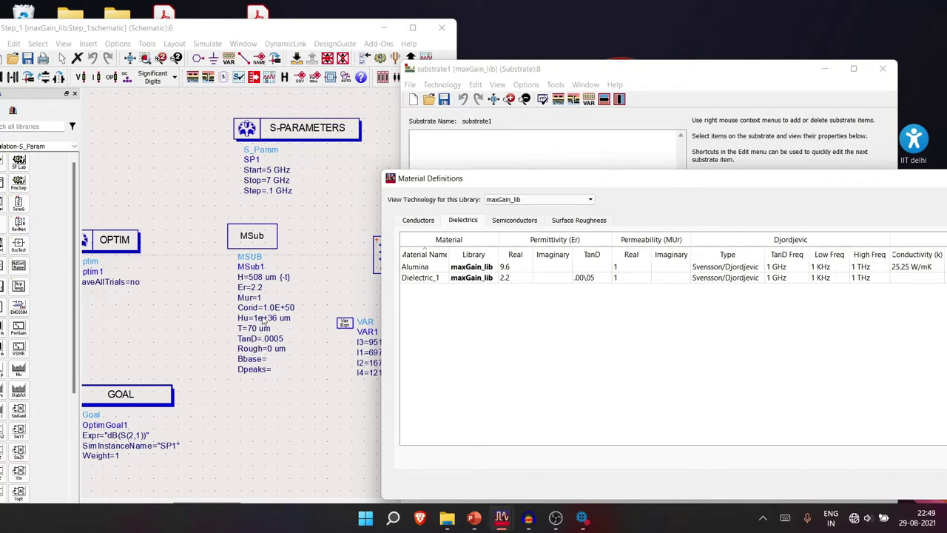
{"action": "left_click_drag", "start_coordinate": [520, 184], "coordinate": [172, 79]}
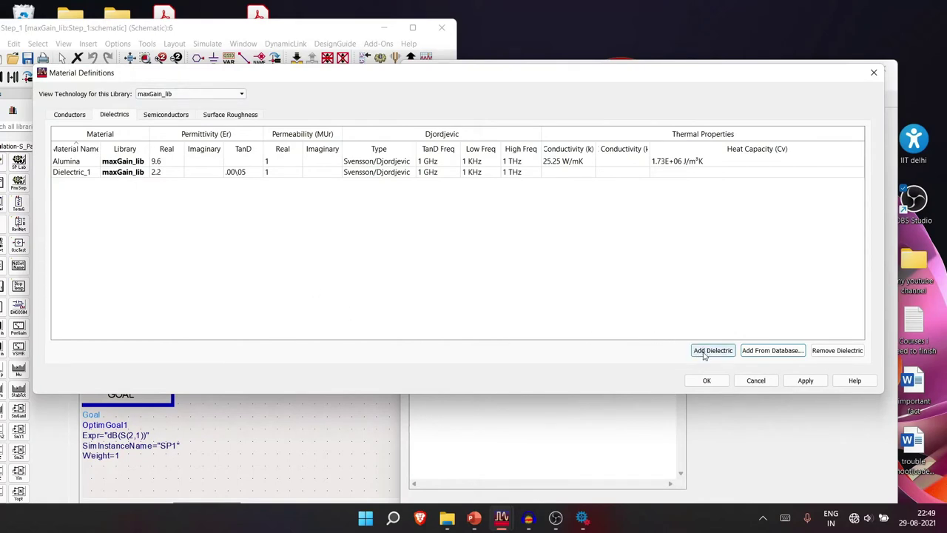
{"action": "left_click", "coordinate": [712, 351]}
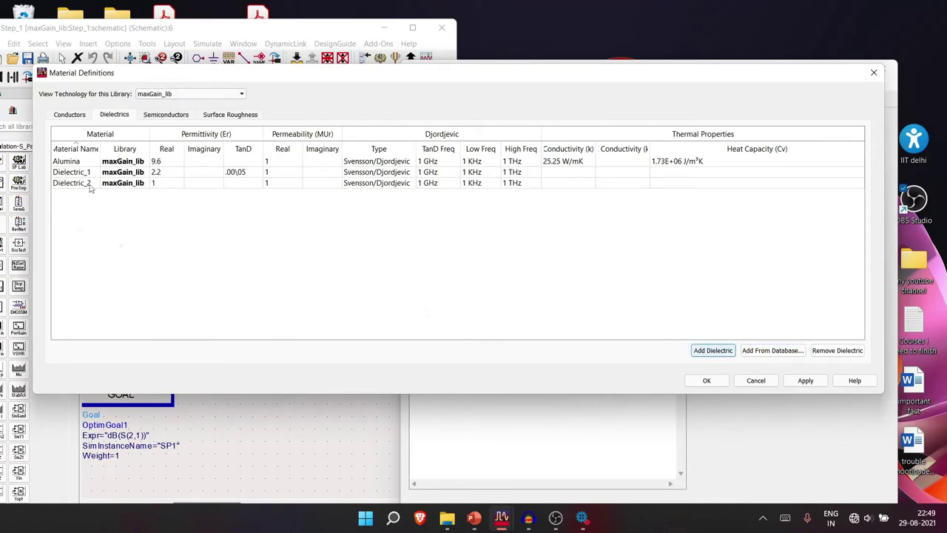
{"action": "double_click", "coordinate": [169, 182]}
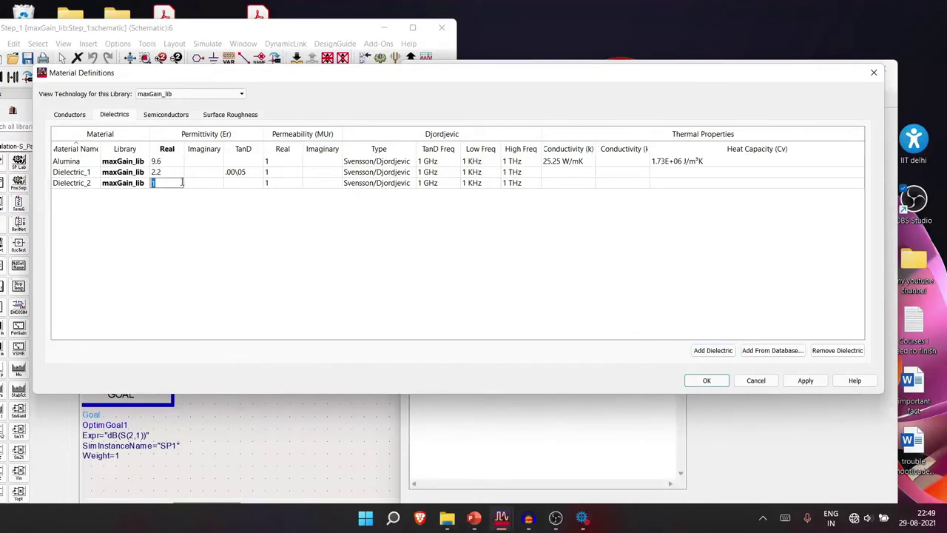
{"action": "type", "text": "2.2"}
{"action": "double_click", "coordinate": [247, 182]}
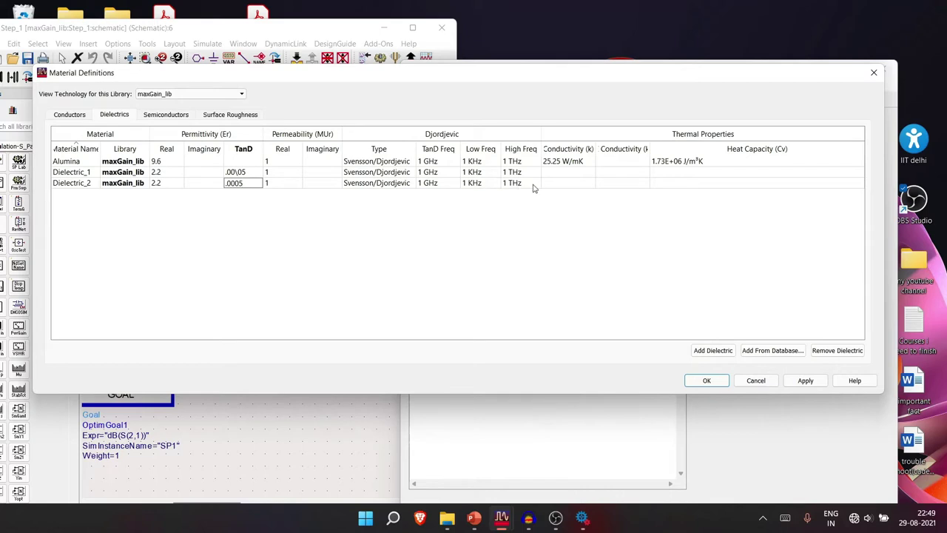
{"action": "double_click", "coordinate": [558, 185]}
{"action": "double_click", "coordinate": [623, 185]}
{"action": "double_click", "coordinate": [676, 185]}
{"action": "double_click", "coordinate": [623, 185]}
{"action": "double_click", "coordinate": [562, 185]}
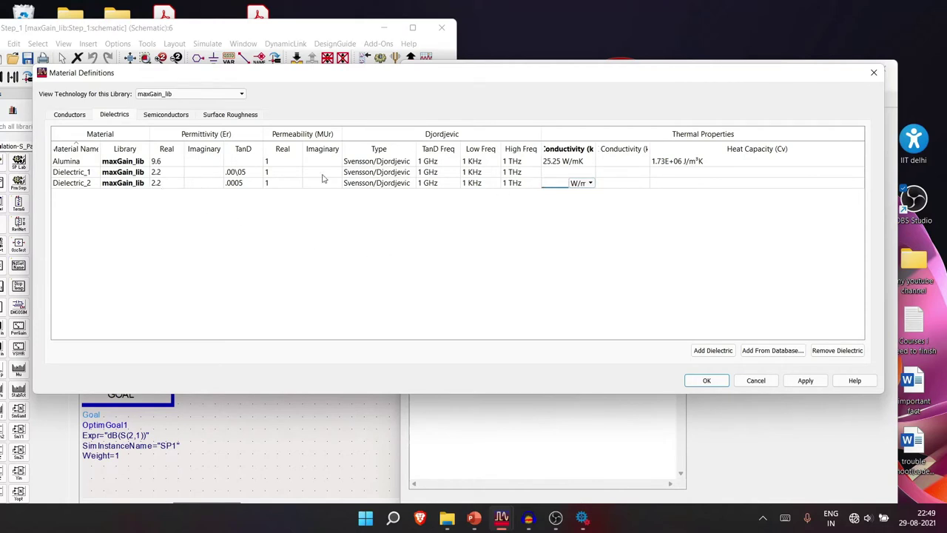
Step: Accept the material definitions, then give the substrate layer the material Dielectric_2 (2.2) and a thickness of 508 micron
{"action": "left_click", "coordinate": [707, 381]}
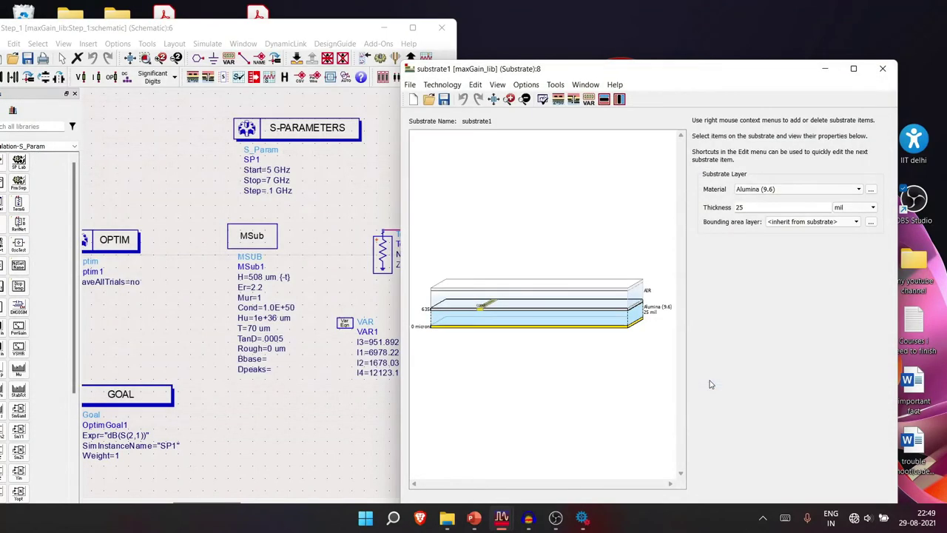
{"action": "left_click", "coordinate": [859, 191]}
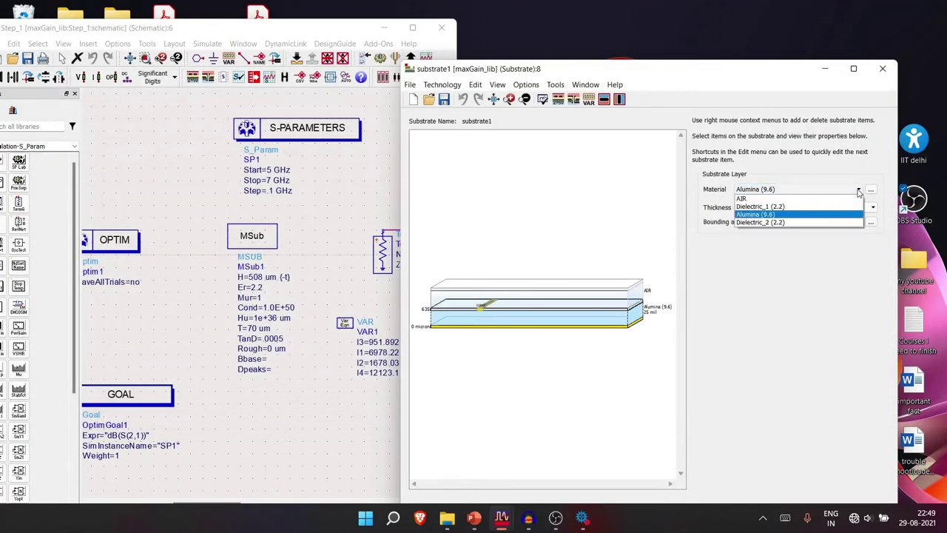
{"action": "left_click", "coordinate": [832, 223]}
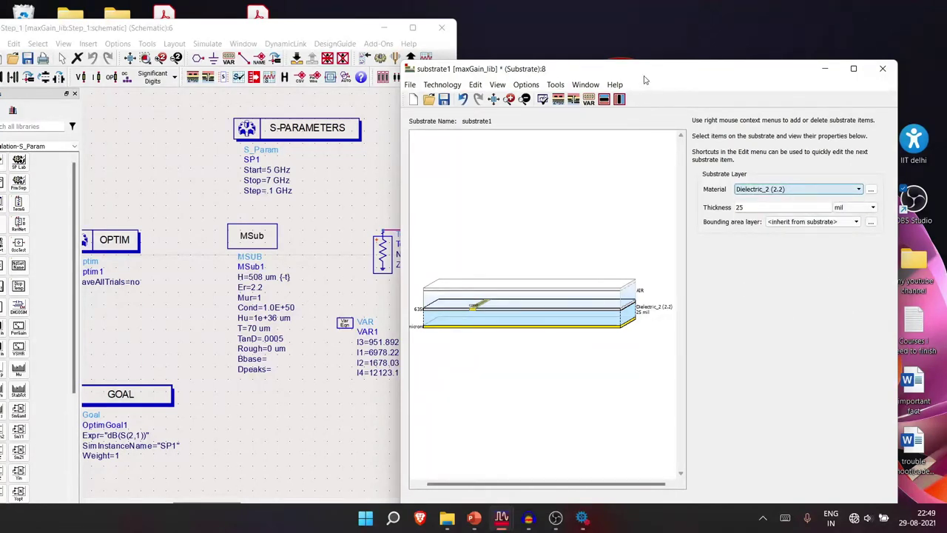
{"action": "left_click_drag", "start_coordinate": [646, 80], "coordinate": [727, 50]}
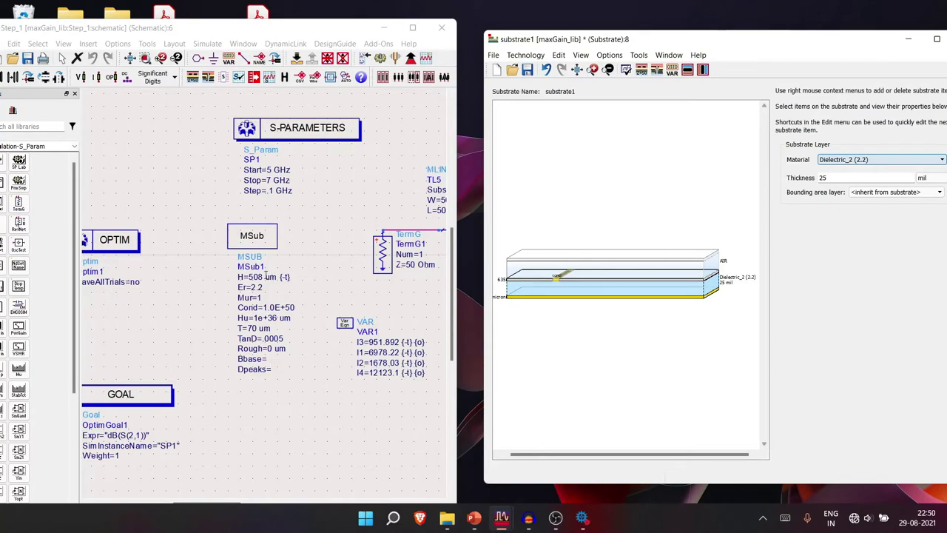
{"action": "left_click_drag", "start_coordinate": [684, 43], "coordinate": [646, 40]}
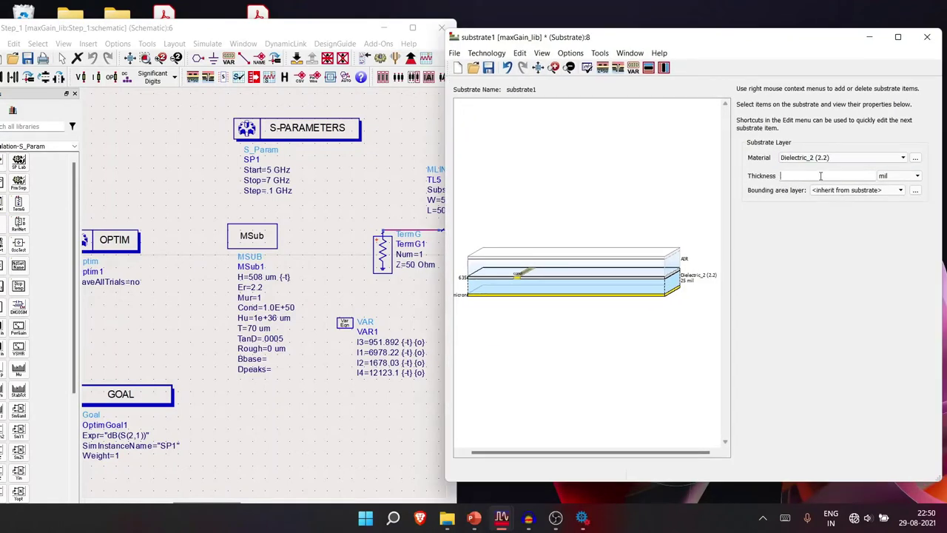
{"action": "left_click", "coordinate": [901, 176]}
{"action": "left_click", "coordinate": [892, 193]}
Step: Change the cond conductor layer's operation from sheet to intrude into substrate and inspect it in the layer stack
{"action": "scroll", "coordinate": [514, 281], "scroll_direction": "up", "scroll_amount": 3}
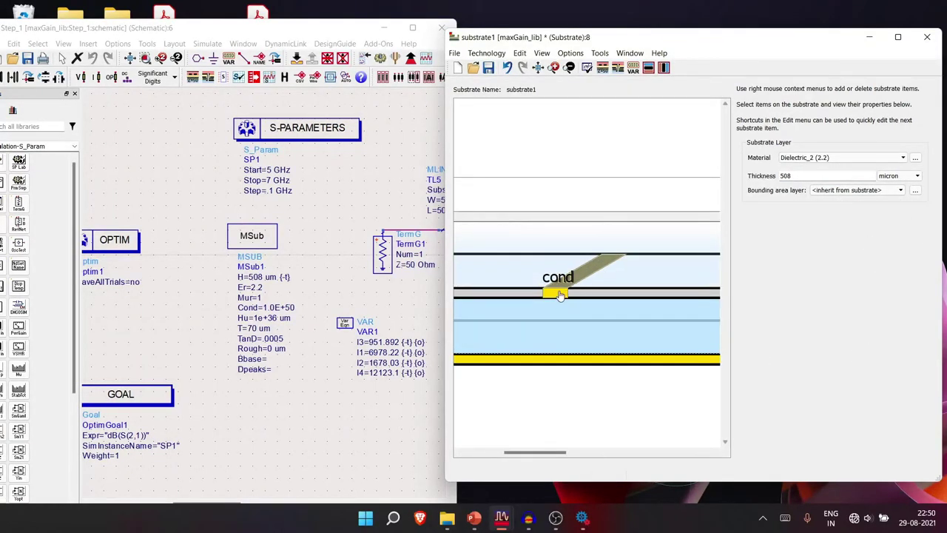
{"action": "mouse_move", "coordinate": [555, 295]}
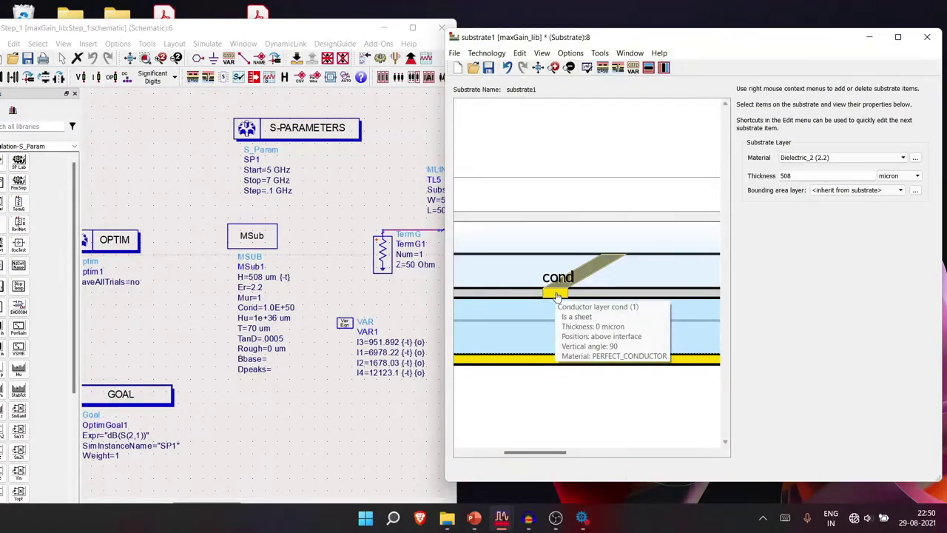
{"action": "left_click", "coordinate": [557, 295]}
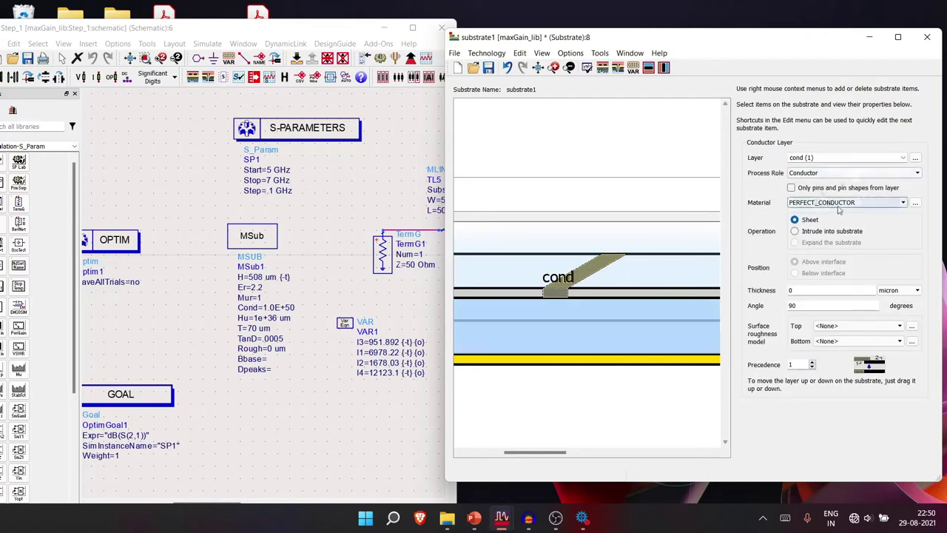
{"action": "left_click", "coordinate": [794, 232]}
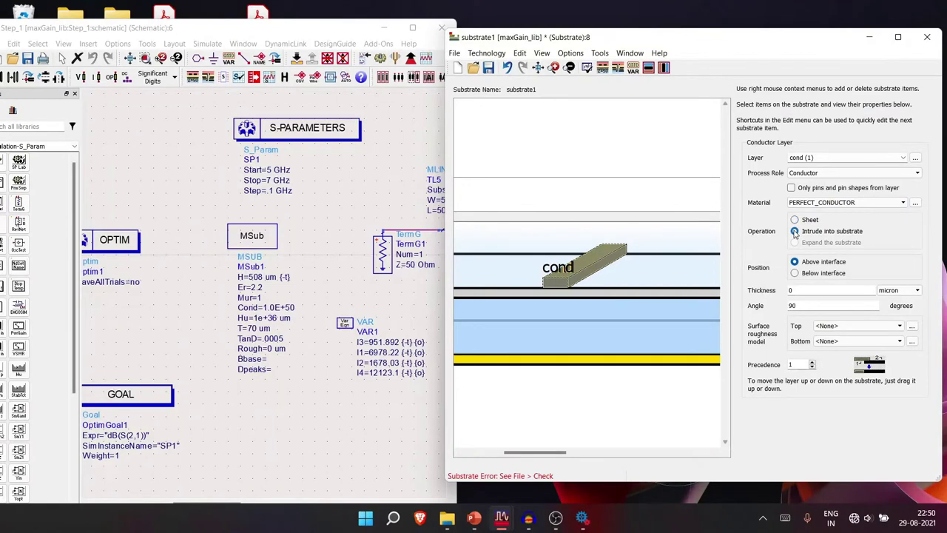
{"action": "scroll", "coordinate": [586, 288], "scroll_direction": "down", "scroll_amount": 3}
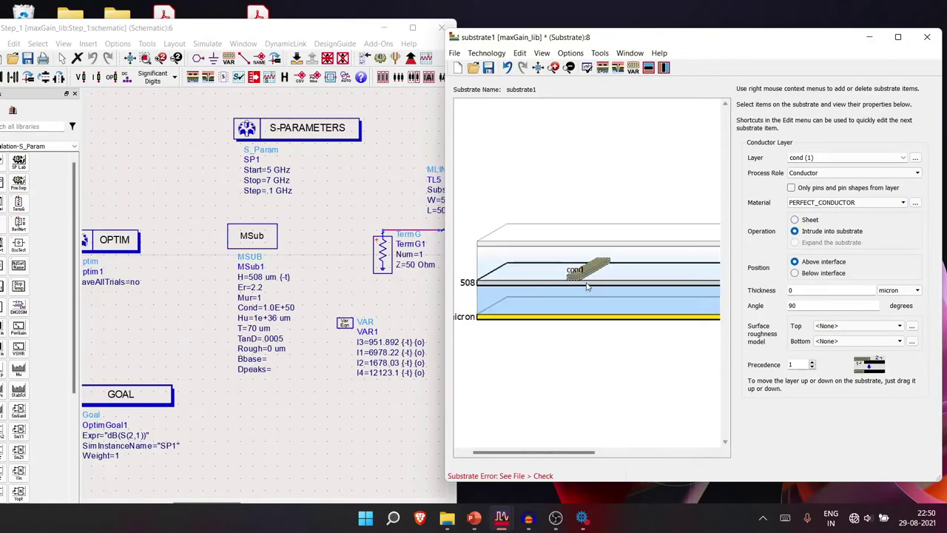
{"action": "scroll", "coordinate": [561, 278], "scroll_direction": "up", "scroll_amount": 4}
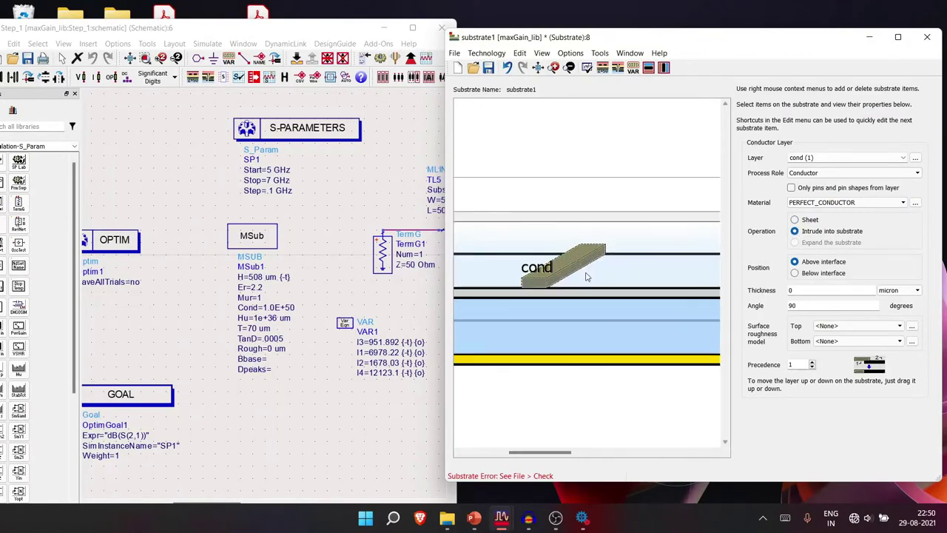
{"action": "scroll", "coordinate": [570, 286], "scroll_direction": "down", "scroll_amount": 1}
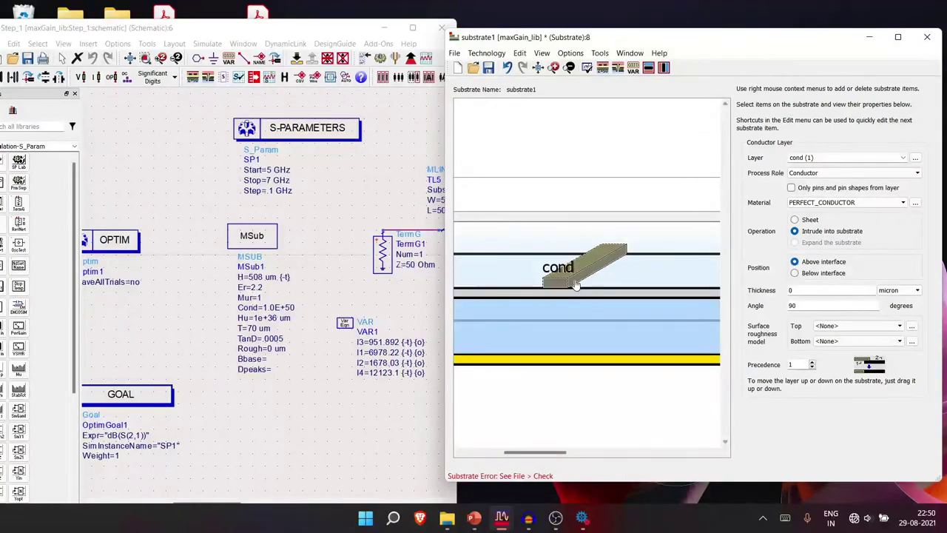
{"action": "mouse_move", "coordinate": [574, 287]}
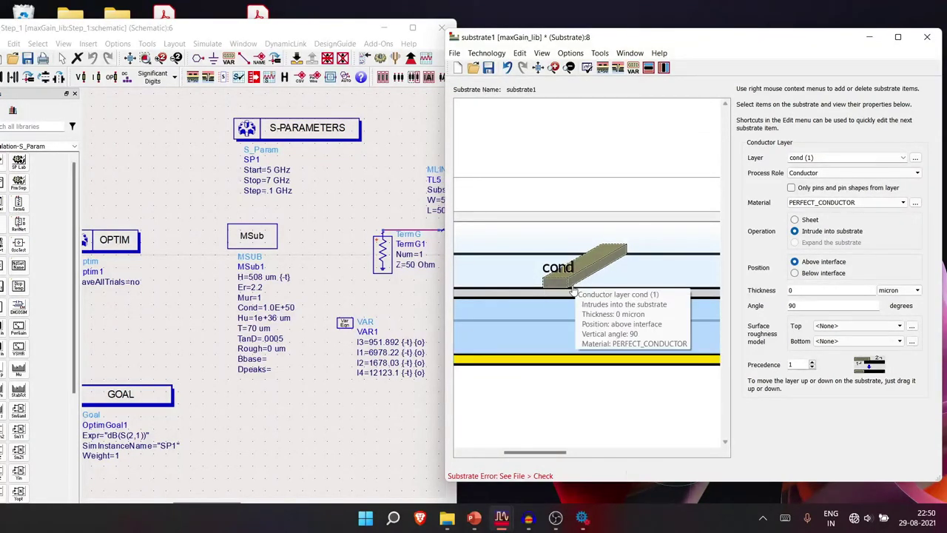
{"action": "scroll", "coordinate": [574, 287], "scroll_direction": "down", "scroll_amount": 1}
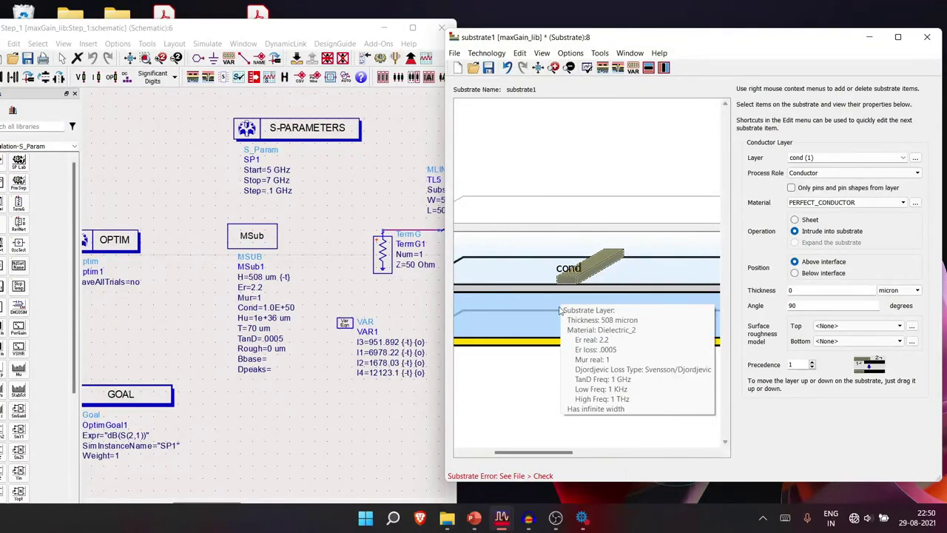
{"action": "scroll", "coordinate": [588, 311], "scroll_direction": "down", "scroll_amount": 1}
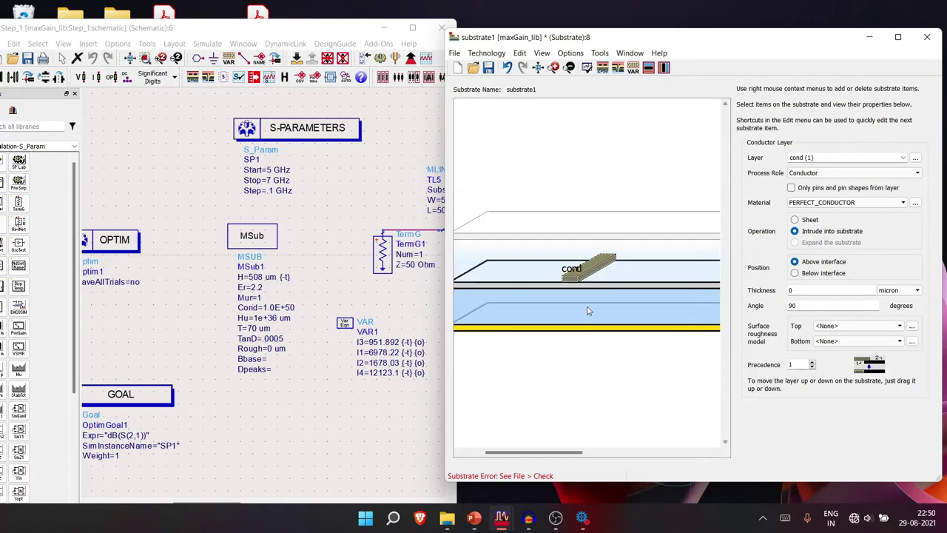
Step: Select PERFECT_CONDUCTOR as the cond layer's material and set its thickness to 70 micron
{"action": "left_click", "coordinate": [839, 203]}
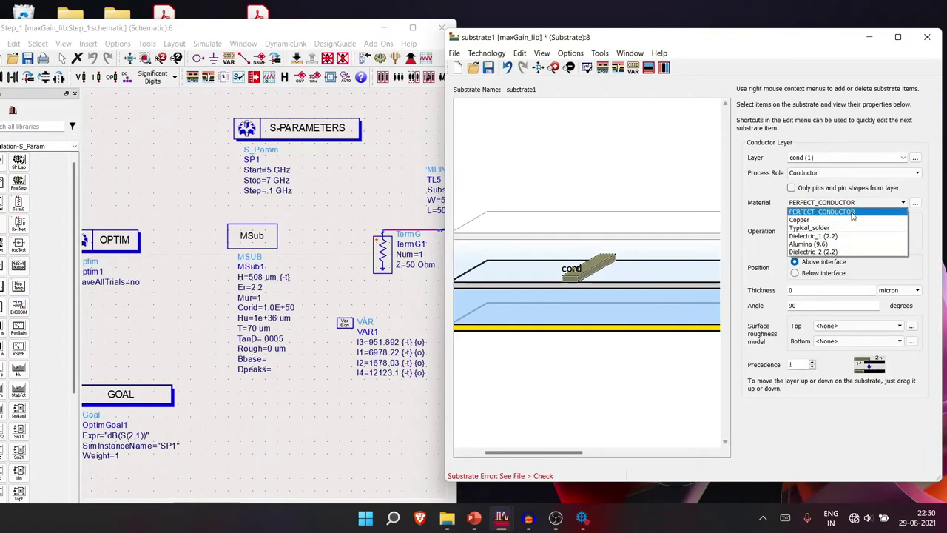
{"action": "left_click", "coordinate": [852, 213]}
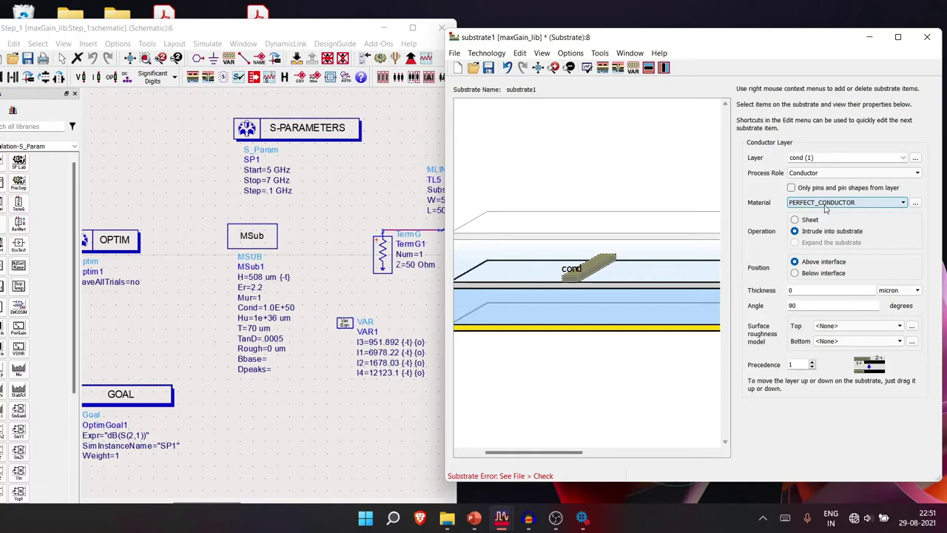
{"action": "left_click", "coordinate": [812, 305]}
{"action": "left_click", "coordinate": [811, 291]}
{"action": "key", "text": "BackSpace"}
{"action": "type", "text": "70"}
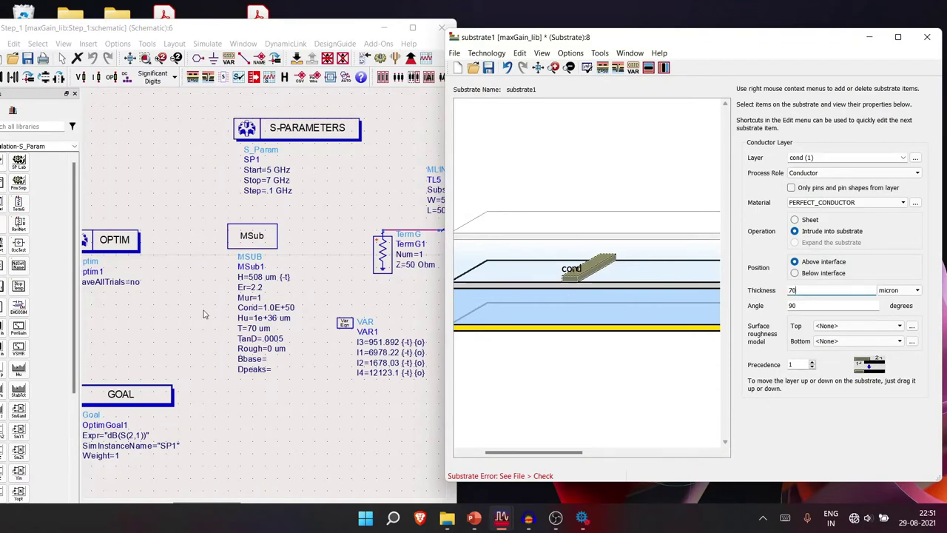
Step: Set the thickness of the cover beneath the dielectric to 70 micron and save substrate1
{"action": "left_click", "coordinate": [605, 328]}
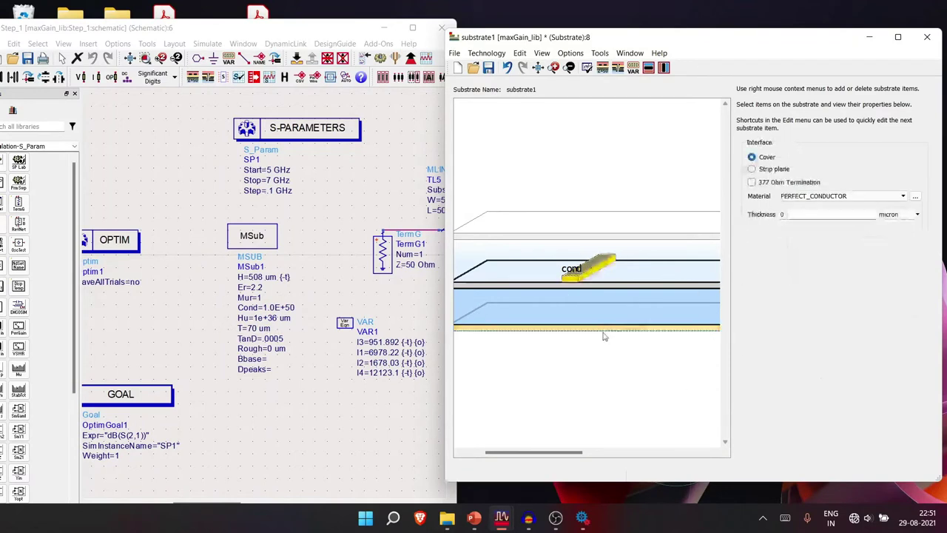
{"action": "left_click", "coordinate": [816, 215]}
{"action": "type", "text": "70"}
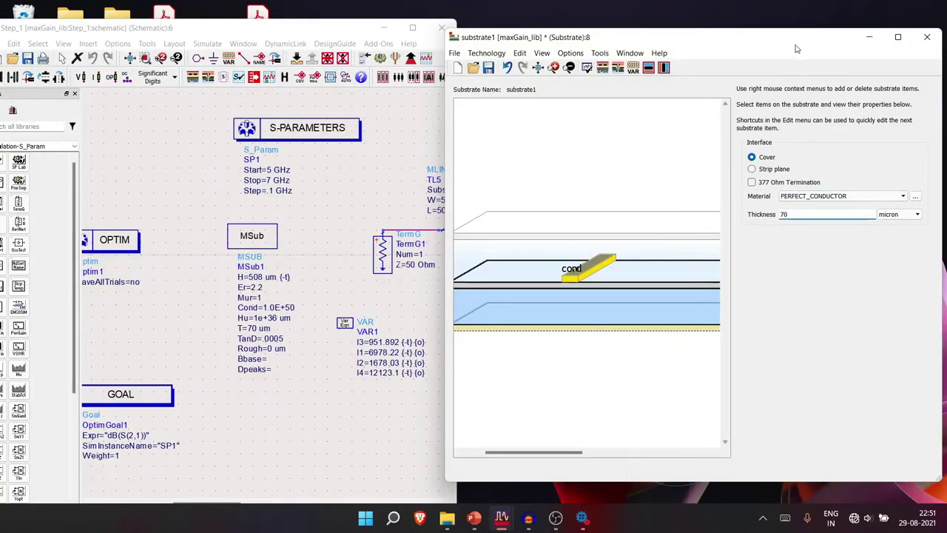
{"action": "left_click_drag", "start_coordinate": [796, 48], "coordinate": [727, 55]}
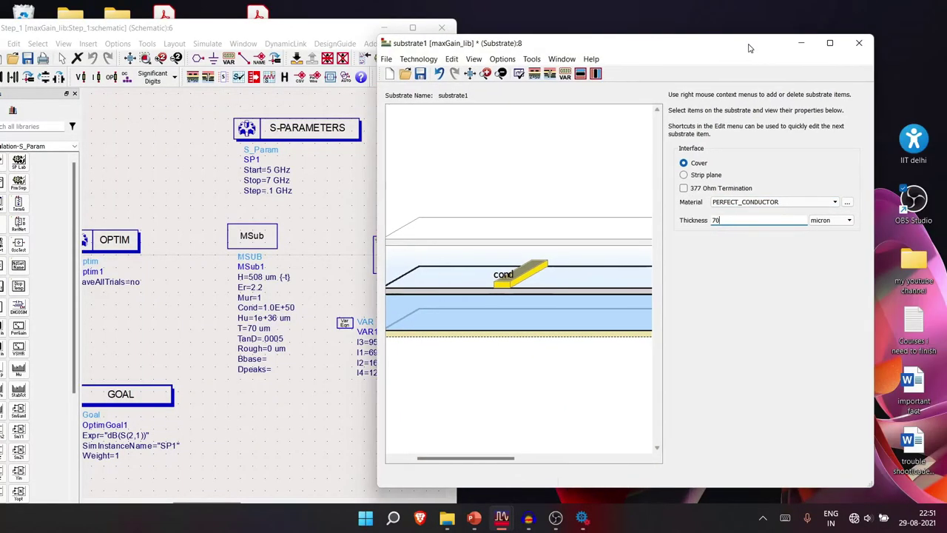
{"action": "left_click", "coordinate": [425, 78]}
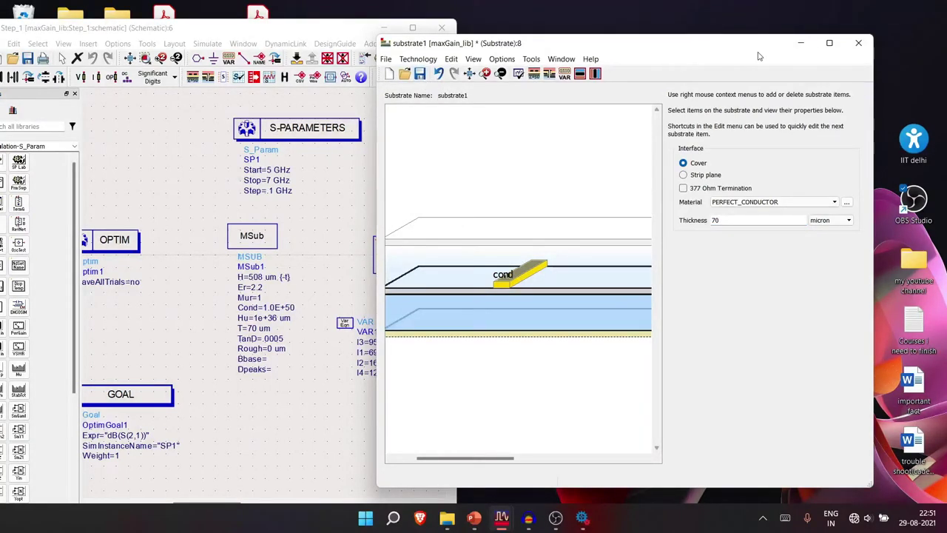
Step: Save substrate1 while closing it, and return to the EM setup of the step_2 layout
{"action": "left_click", "coordinate": [858, 43]}
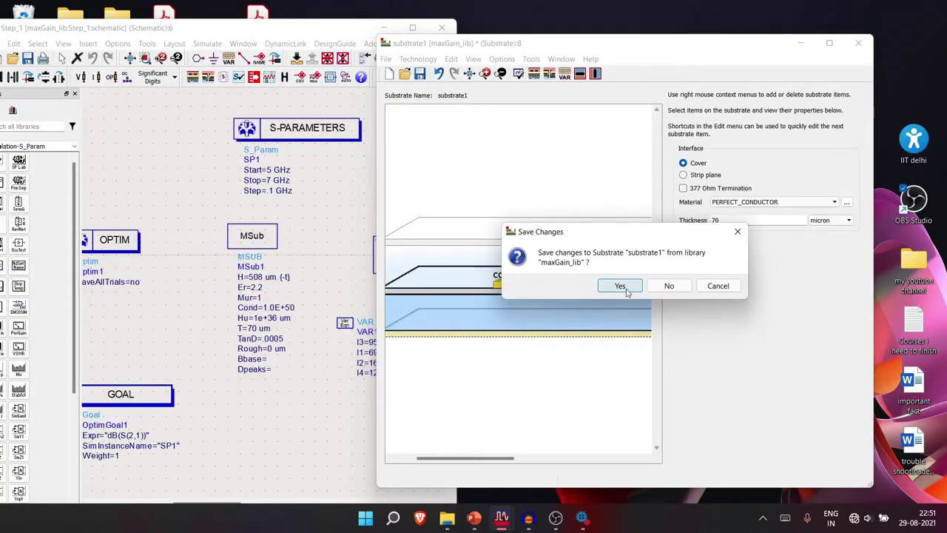
{"action": "left_click", "coordinate": [625, 290]}
{"action": "mouse_move", "coordinate": [501, 518]}
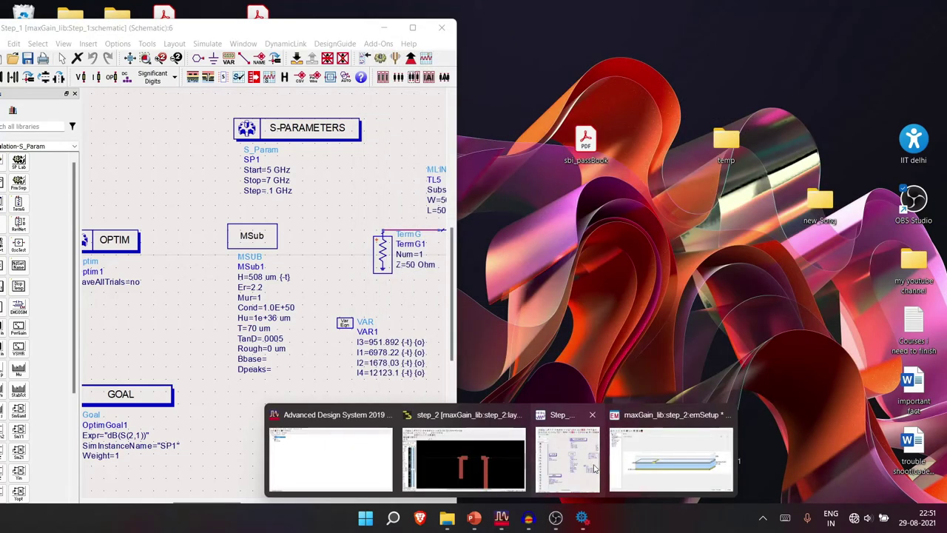
{"action": "left_click", "coordinate": [671, 458]}
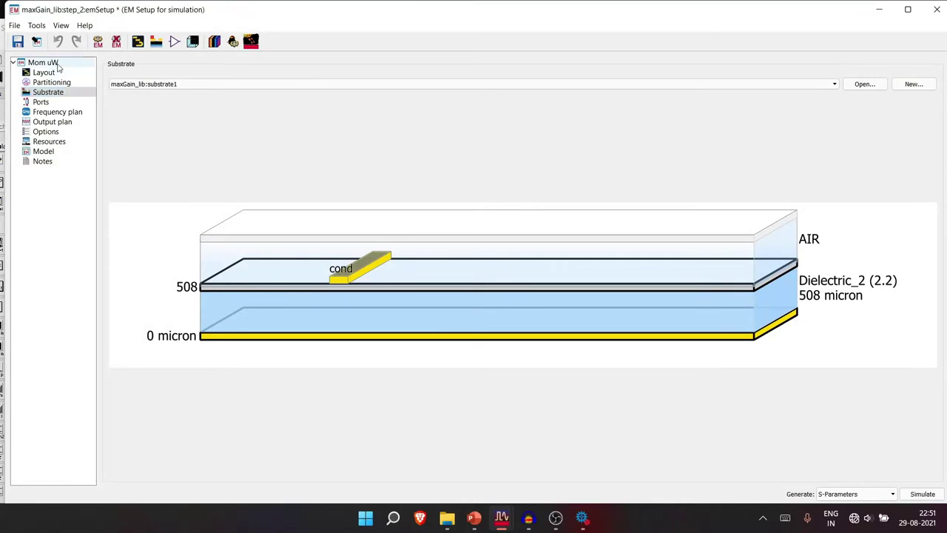
Step: Review the EM setup's layout, partitioning, substrate, ports, frequency plan, output plan, options, resources and model pages
{"action": "left_click", "coordinate": [57, 63]}
{"action": "left_click", "coordinate": [70, 93]}
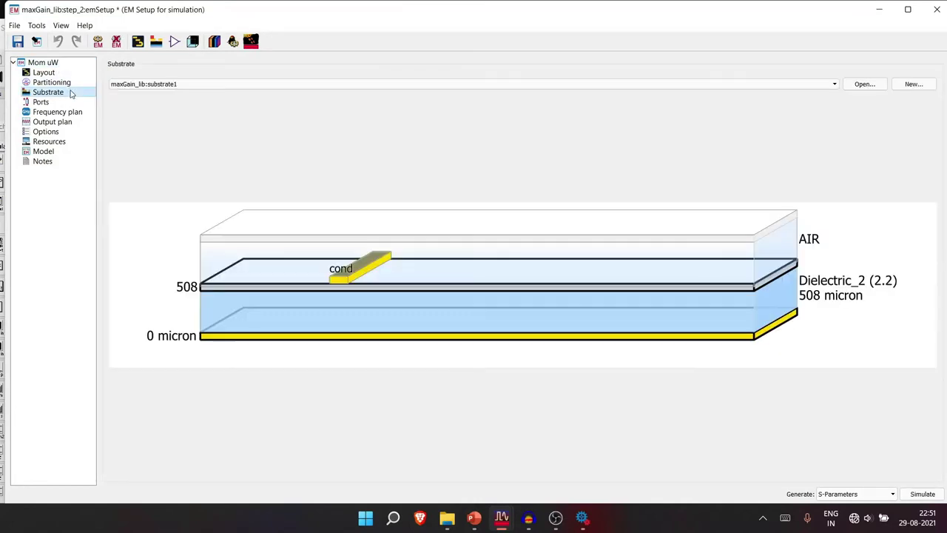
{"action": "left_click", "coordinate": [66, 73]}
{"action": "left_click", "coordinate": [67, 83]}
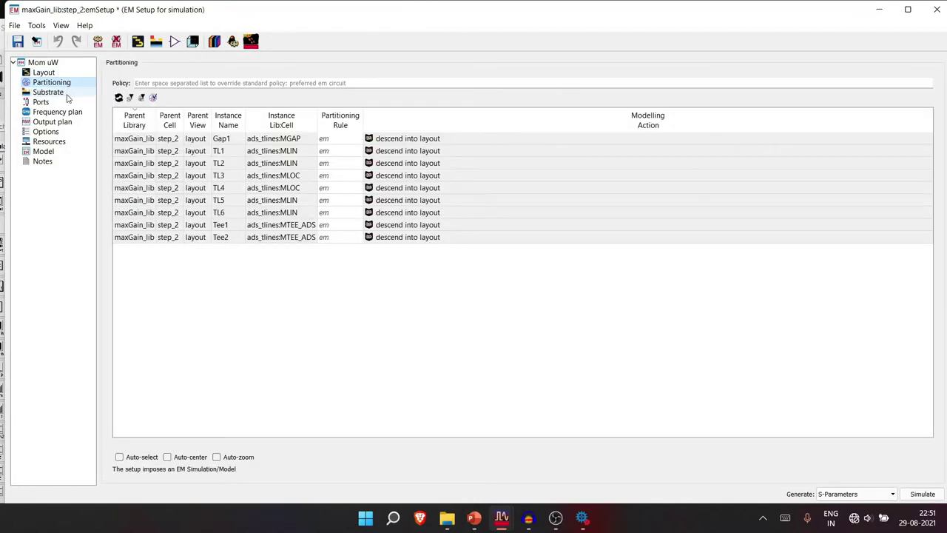
{"action": "left_click", "coordinate": [66, 93]}
{"action": "left_click", "coordinate": [64, 101]}
{"action": "left_click", "coordinate": [67, 112]}
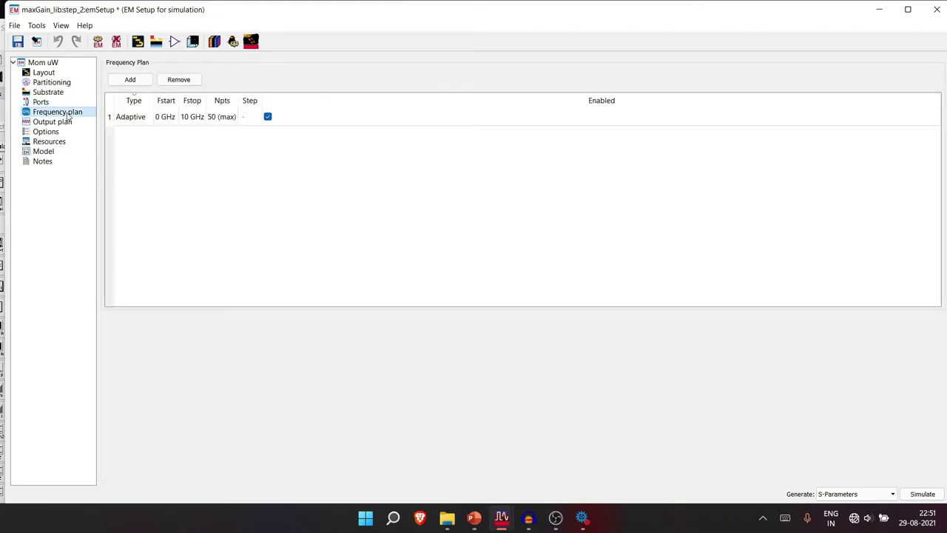
{"action": "left_click", "coordinate": [66, 122]}
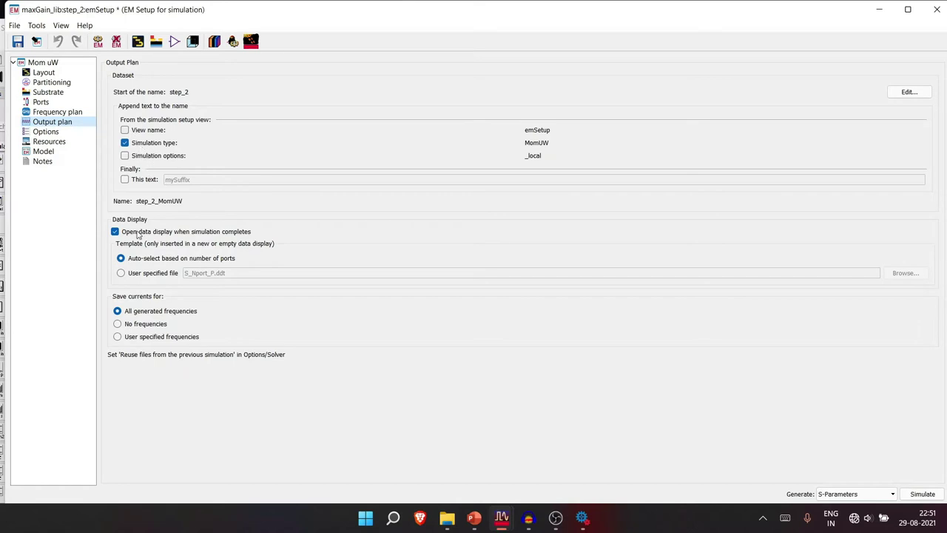
{"action": "left_click", "coordinate": [46, 131]}
{"action": "left_click", "coordinate": [45, 151]}
{"action": "left_click", "coordinate": [65, 162]}
{"action": "left_click", "coordinate": [64, 153]}
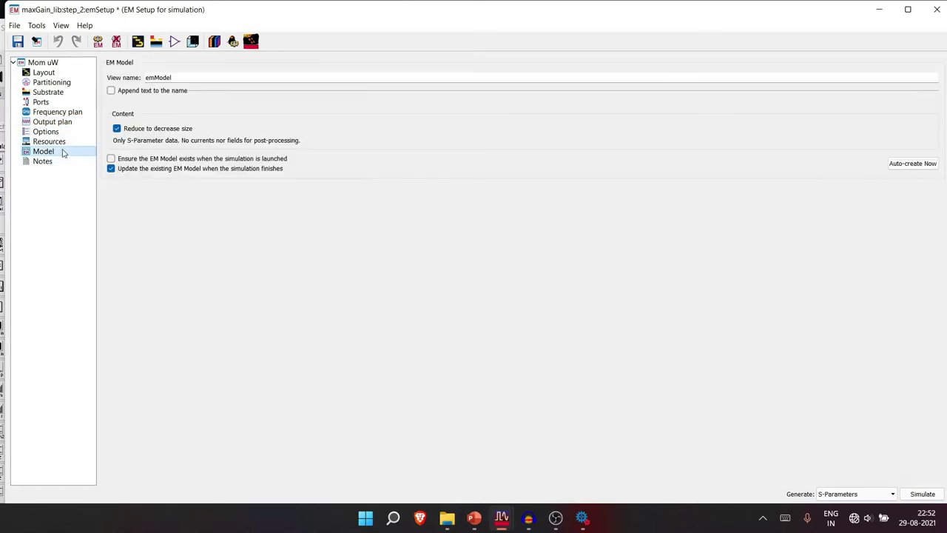
{"action": "left_click", "coordinate": [64, 141]}
{"action": "left_click", "coordinate": [62, 131]}
{"action": "left_click", "coordinate": [62, 123]}
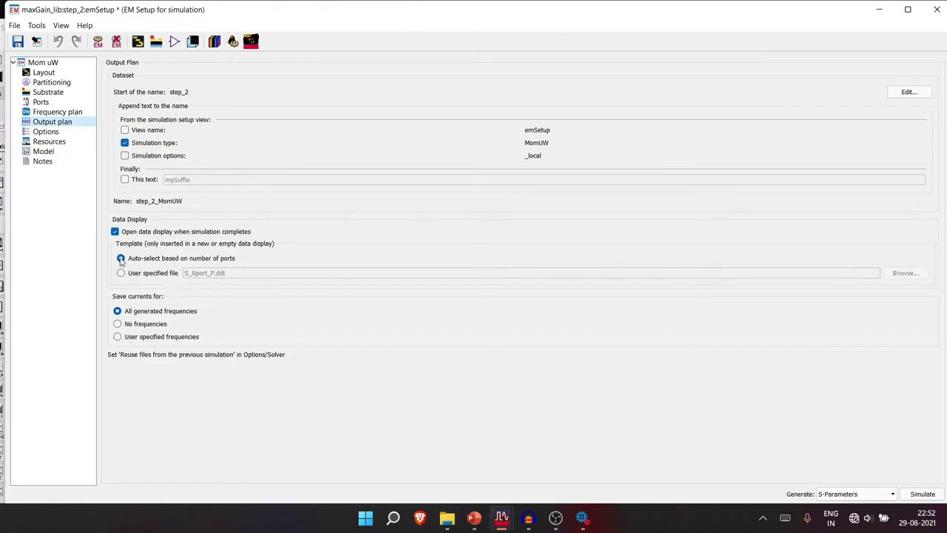
{"action": "left_click", "coordinate": [52, 141]}
{"action": "left_click", "coordinate": [46, 131]}
{"action": "left_click", "coordinate": [44, 151]}
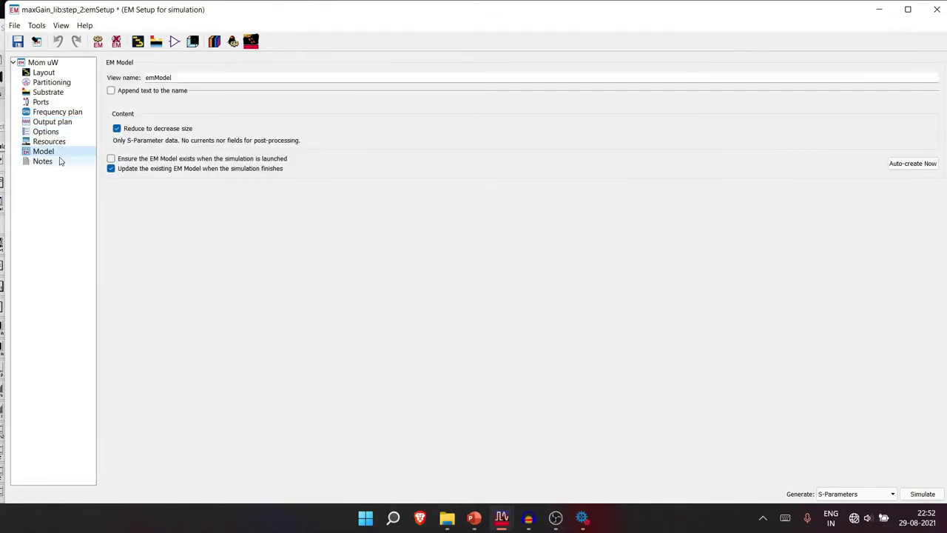
Step: Close the EM setup with its changes saved and run the EM simulation from the step_2 layout
{"action": "left_click", "coordinate": [936, 9]}
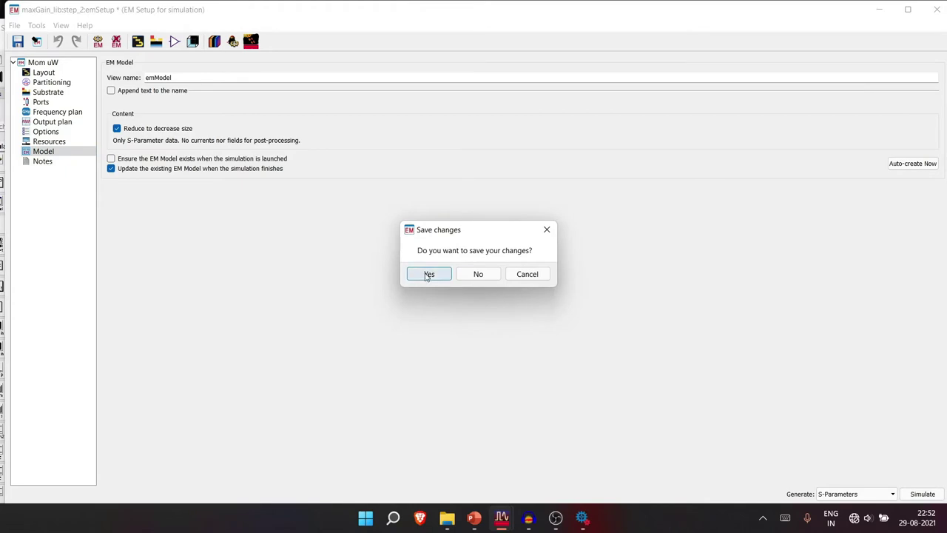
{"action": "left_click", "coordinate": [429, 273]}
{"action": "mouse_move", "coordinate": [503, 518]}
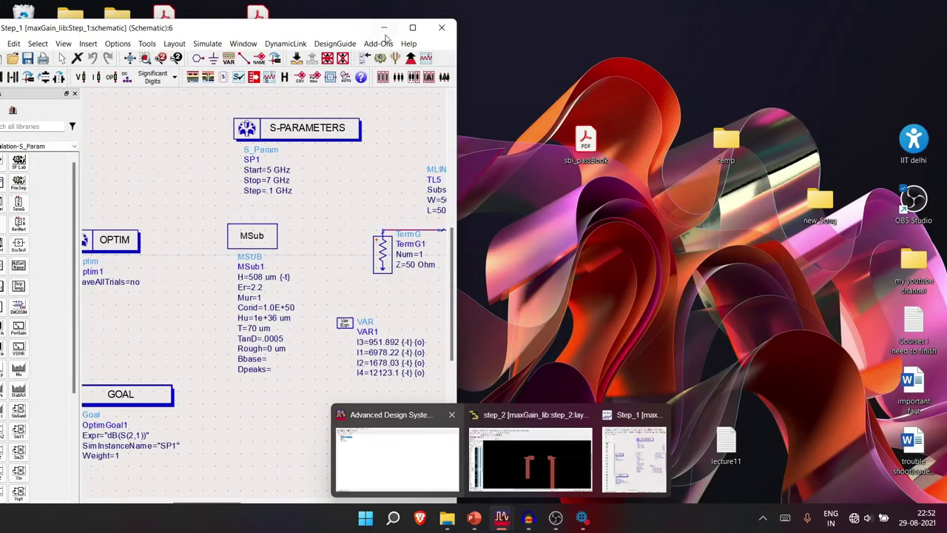
{"action": "left_click", "coordinate": [529, 470]}
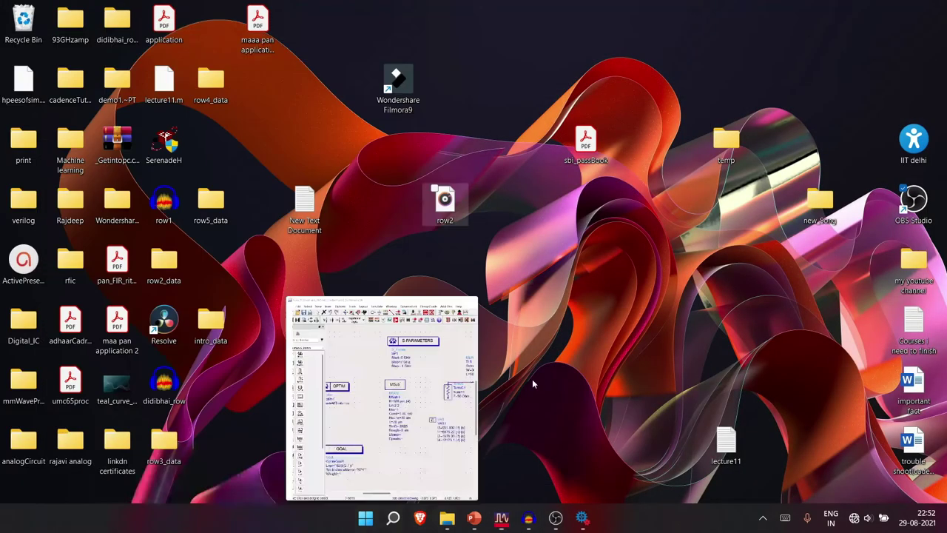
{"action": "left_click", "coordinate": [501, 518]}
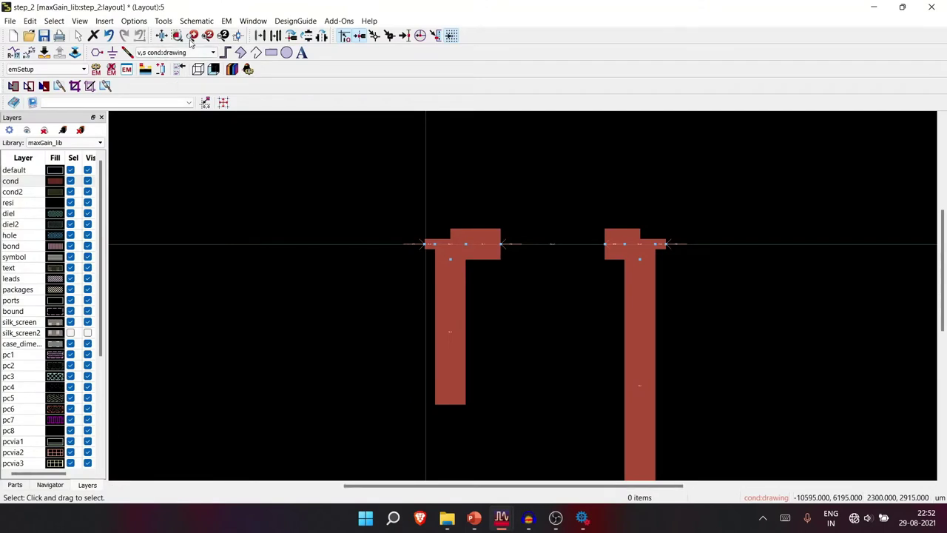
{"action": "left_click", "coordinate": [227, 21]}
{"action": "left_click", "coordinate": [249, 35]}
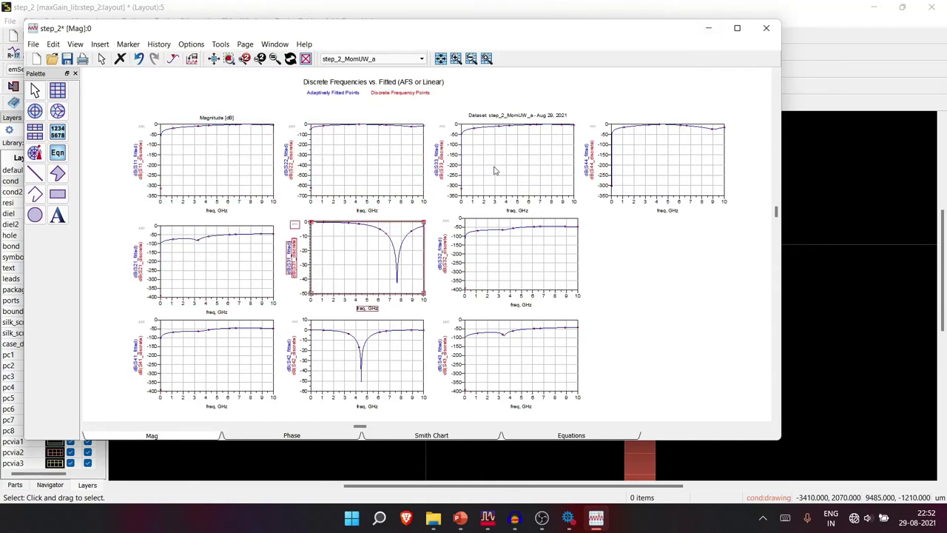
Step: Close the step_2 simulation data display without saving it and return to the layout
{"action": "left_click", "coordinate": [765, 28]}
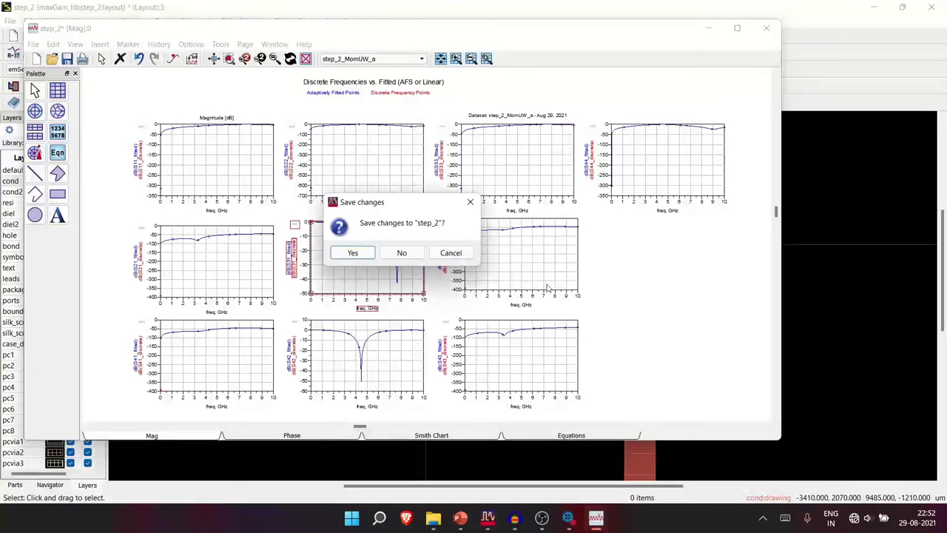
{"action": "left_click", "coordinate": [401, 252]}
{"action": "left_click", "coordinate": [643, 91]}
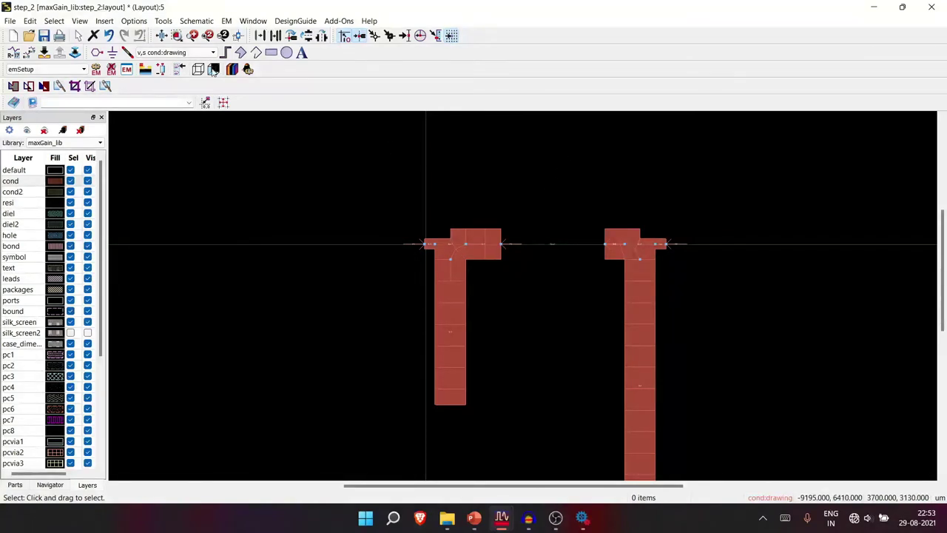
Step: Create an EM model and symbol component from the step_2 layout
{"action": "left_click", "coordinate": [226, 21]}
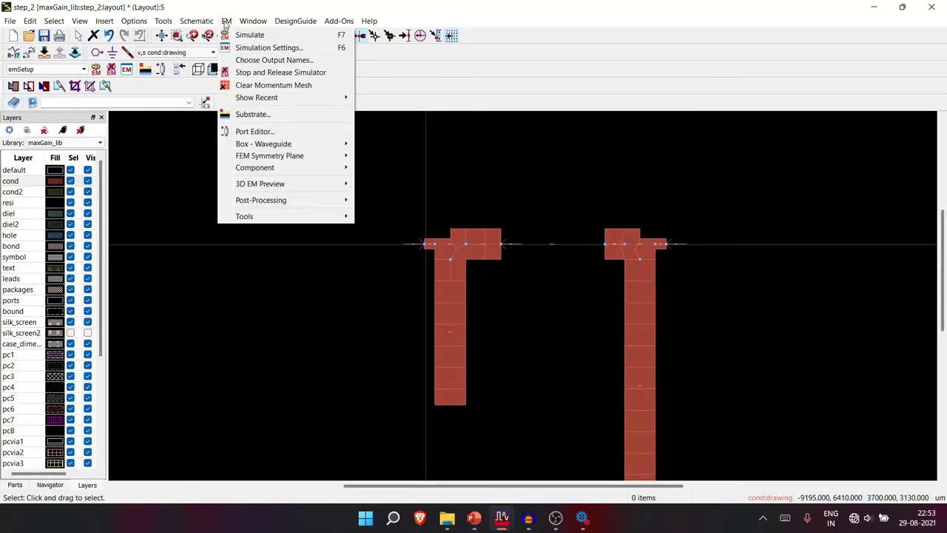
{"action": "mouse_move", "coordinate": [267, 170]}
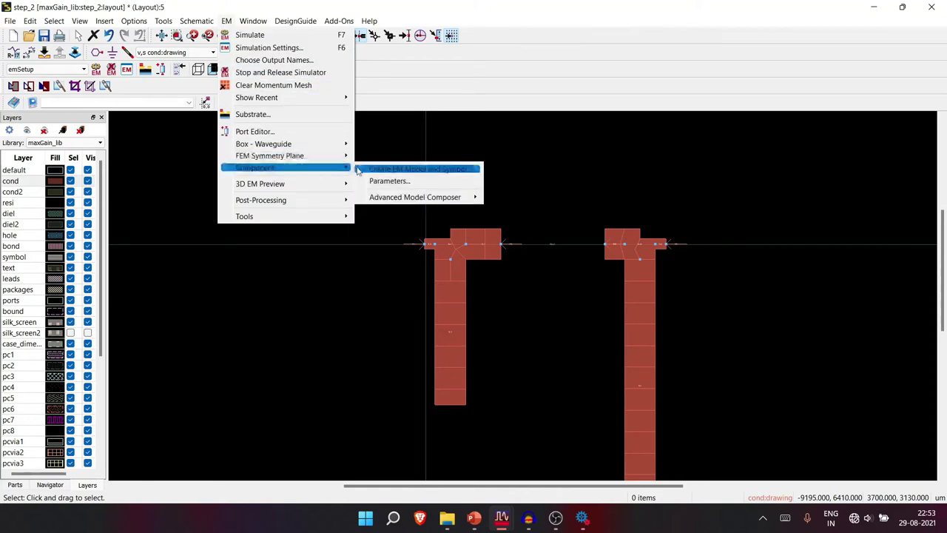
{"action": "left_click", "coordinate": [415, 171]}
{"action": "left_click", "coordinate": [503, 298]}
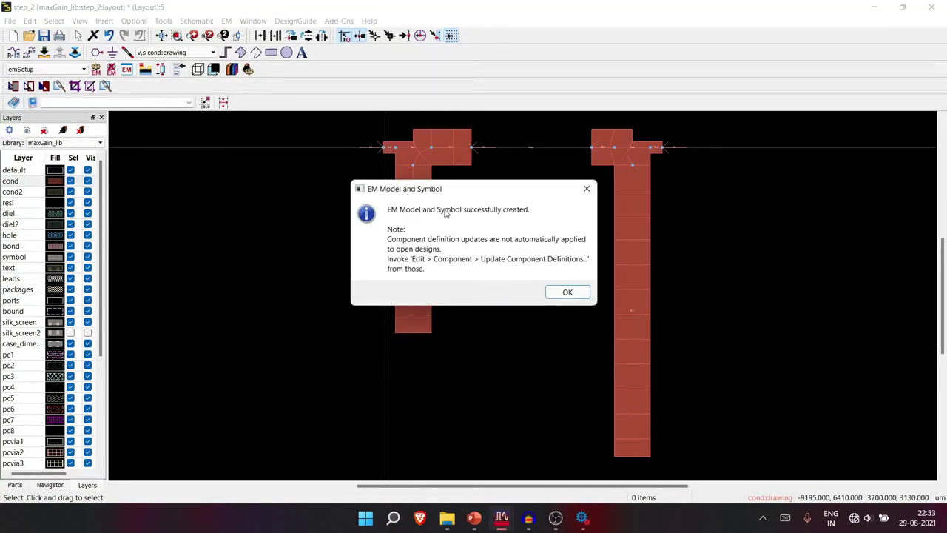
{"action": "left_click", "coordinate": [567, 292]}
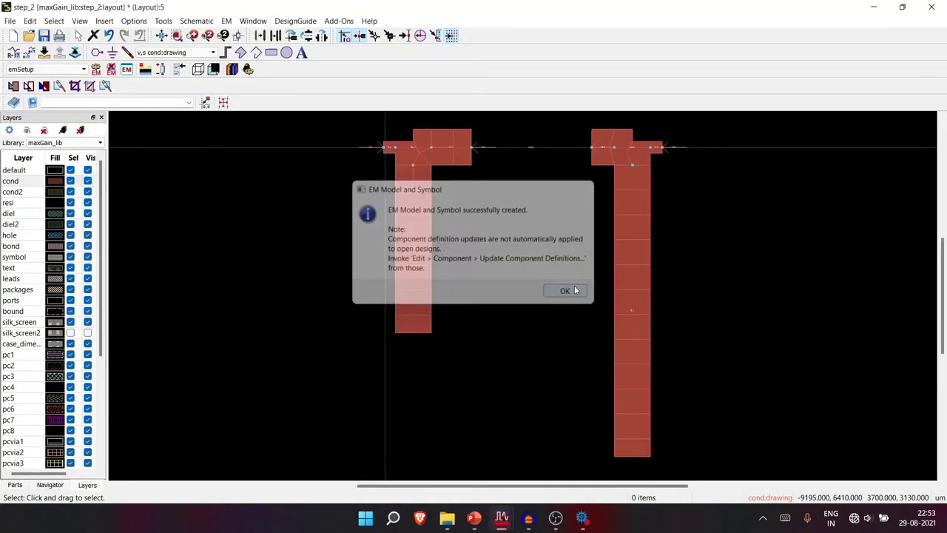
Step: Close the step_2 layout, then bring up the Step_1 schematic and minimize it
{"action": "left_click", "coordinate": [940, 6]}
{"action": "left_click", "coordinate": [451, 271]}
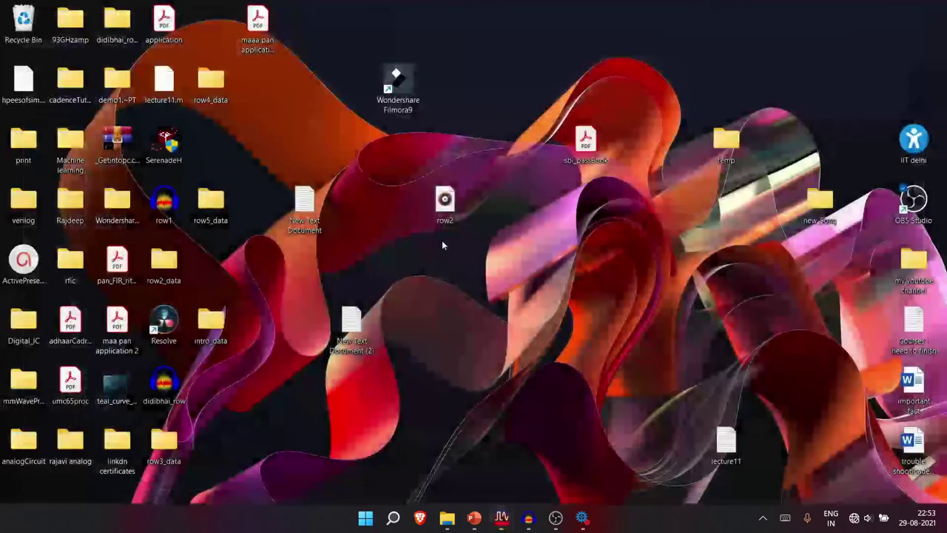
{"action": "mouse_move", "coordinate": [501, 517]}
{"action": "left_click", "coordinate": [566, 444]}
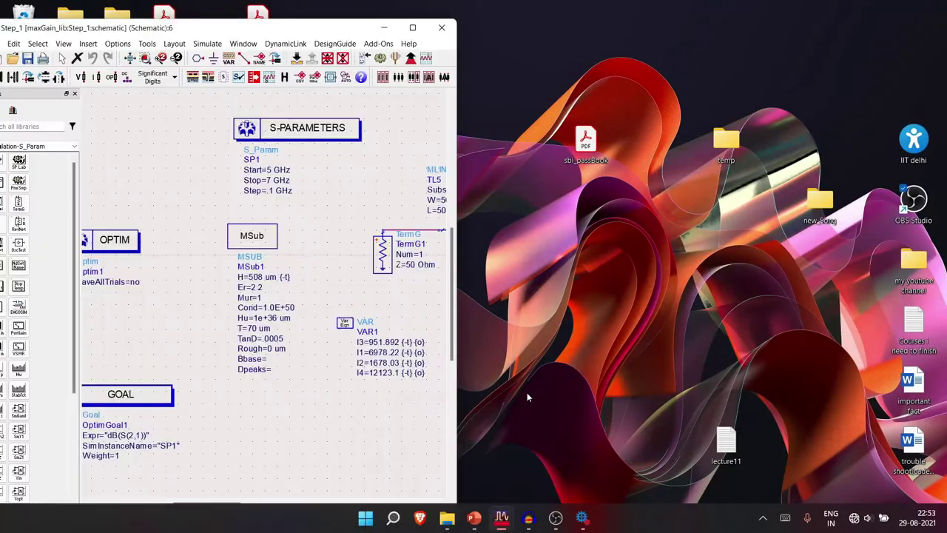
{"action": "left_click", "coordinate": [412, 28]}
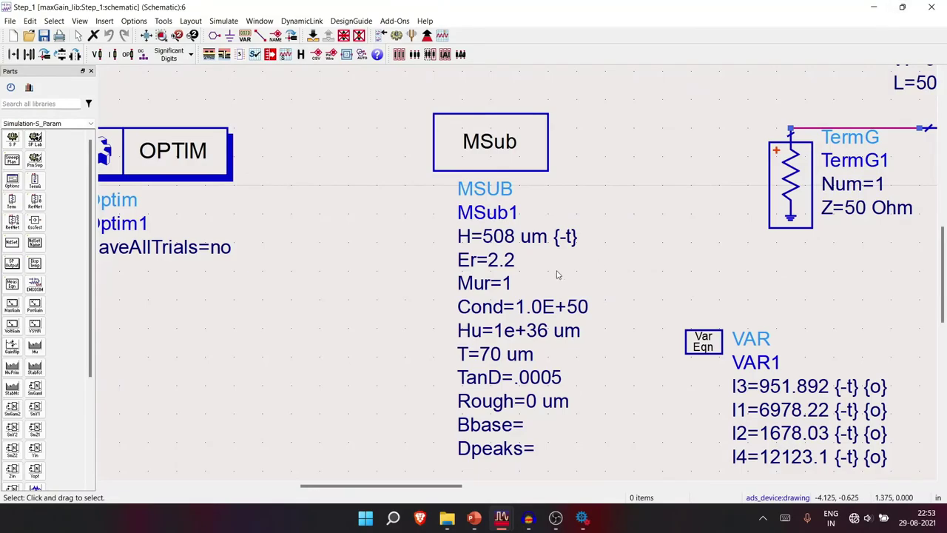
{"action": "scroll", "coordinate": [519, 325], "scroll_direction": "down", "scroll_amount": 3}
{"action": "left_click", "coordinate": [873, 7]}
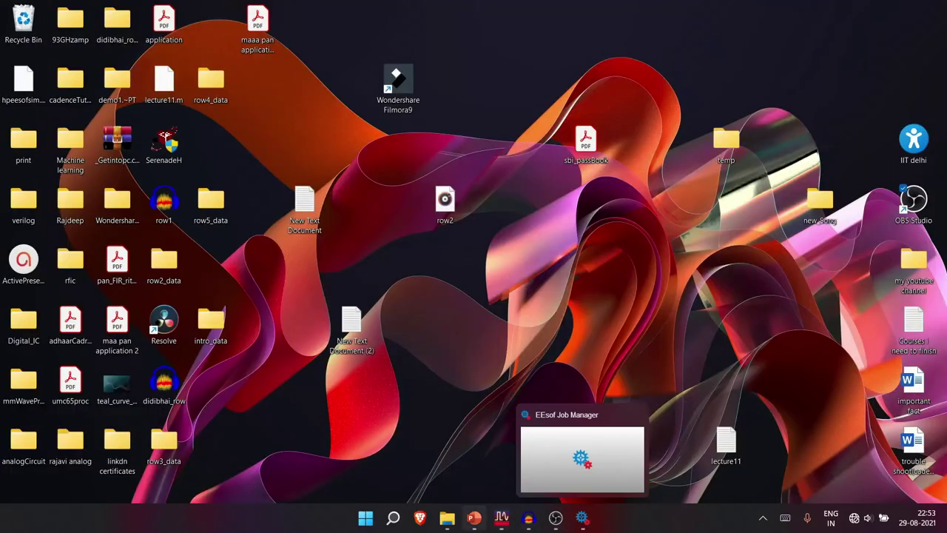
Step: Switch to the main workspace window and collapse the step_2 and Step_1 cells
{"action": "left_click", "coordinate": [501, 517]}
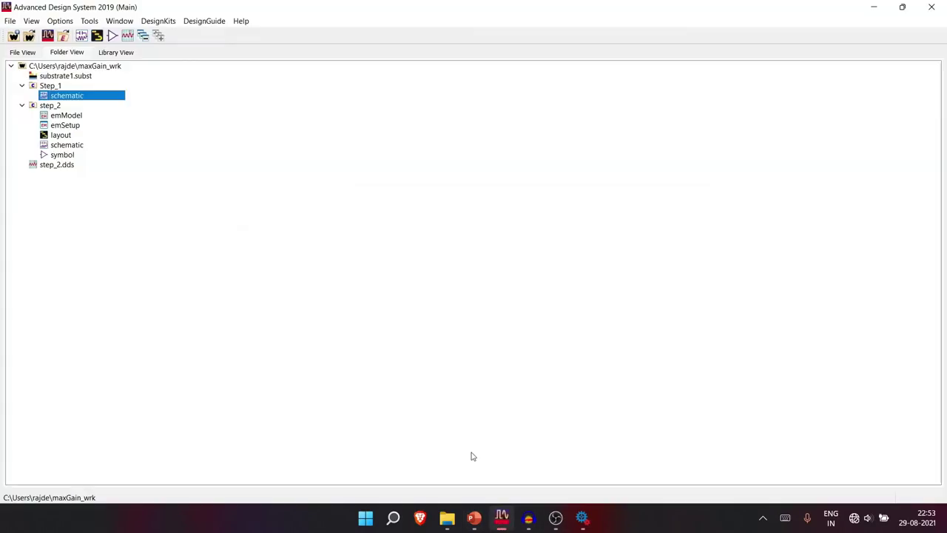
{"action": "left_click", "coordinate": [22, 105]}
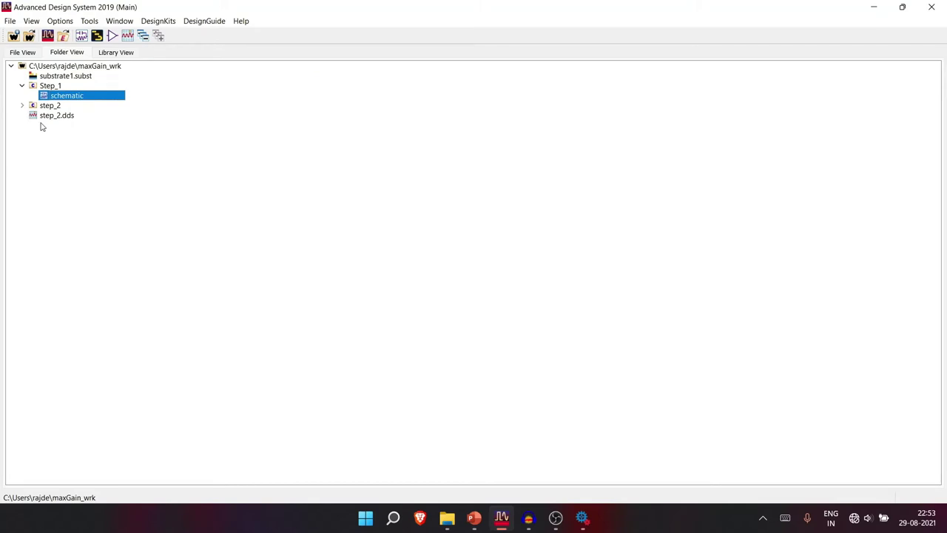
{"action": "left_click", "coordinate": [22, 86]}
{"action": "right_click", "coordinate": [52, 76]}
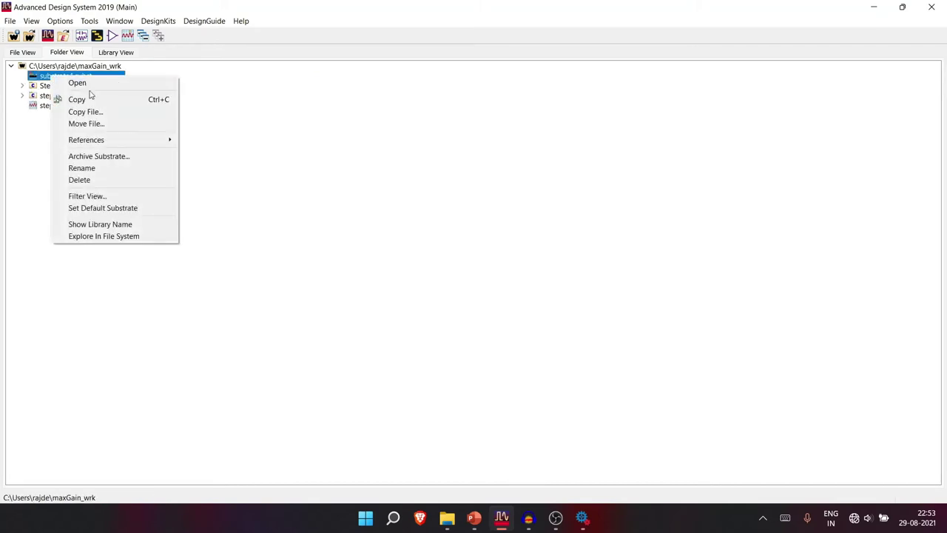
{"action": "left_click", "coordinate": [42, 97]}
Step: Create a new schematic in the maxGain_wrk workspace with the cell name CO_sim
{"action": "left_click", "coordinate": [54, 68]}
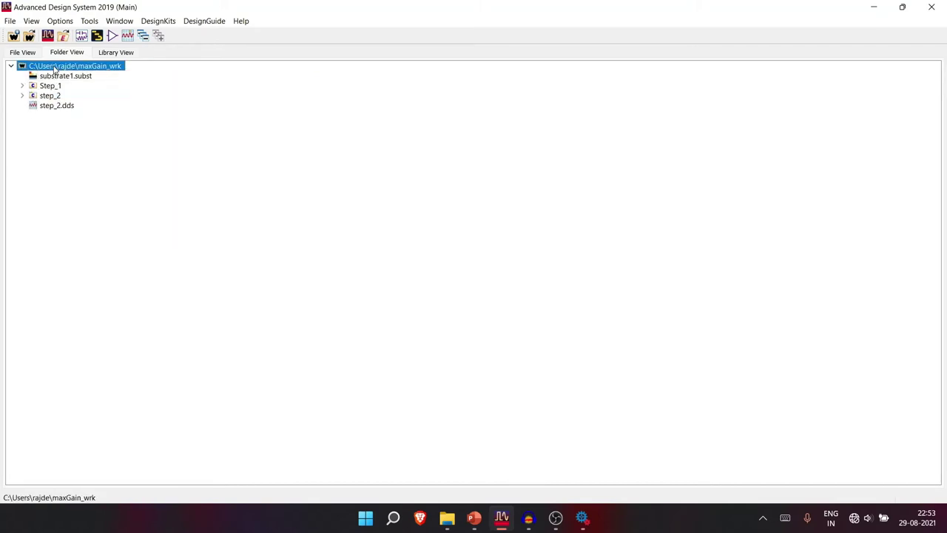
{"action": "right_click", "coordinate": [54, 69]}
{"action": "mouse_move", "coordinate": [103, 74]}
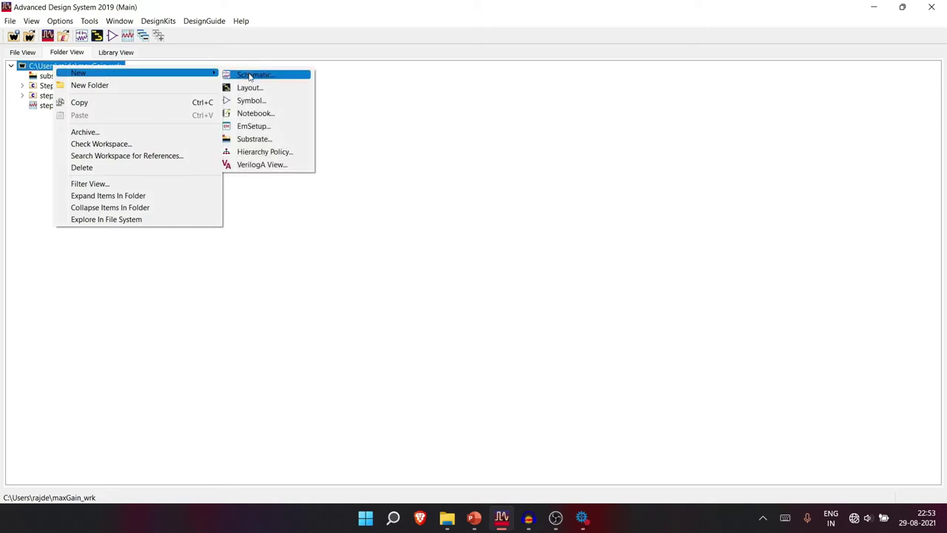
{"action": "left_click", "coordinate": [251, 74]}
{"action": "type", "text": "CO_sim"}
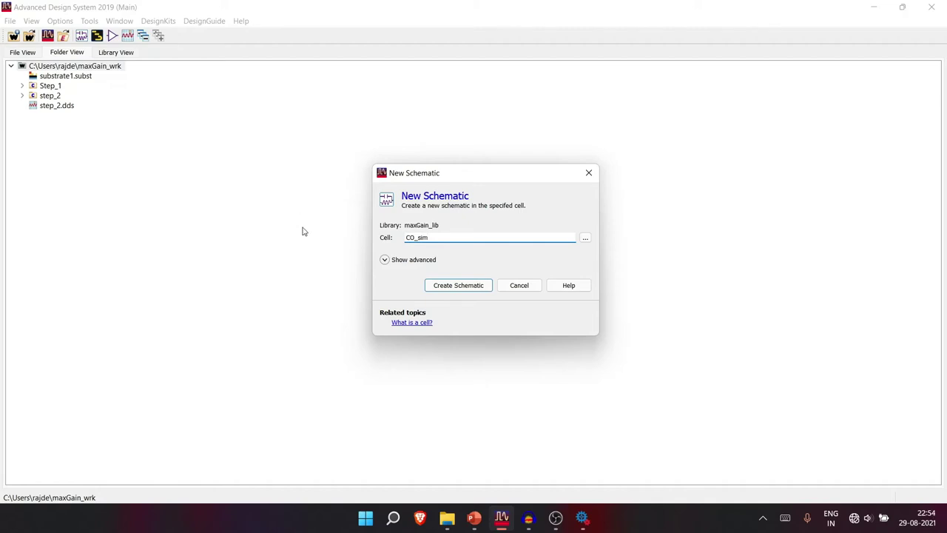
{"action": "left_click", "coordinate": [446, 286]}
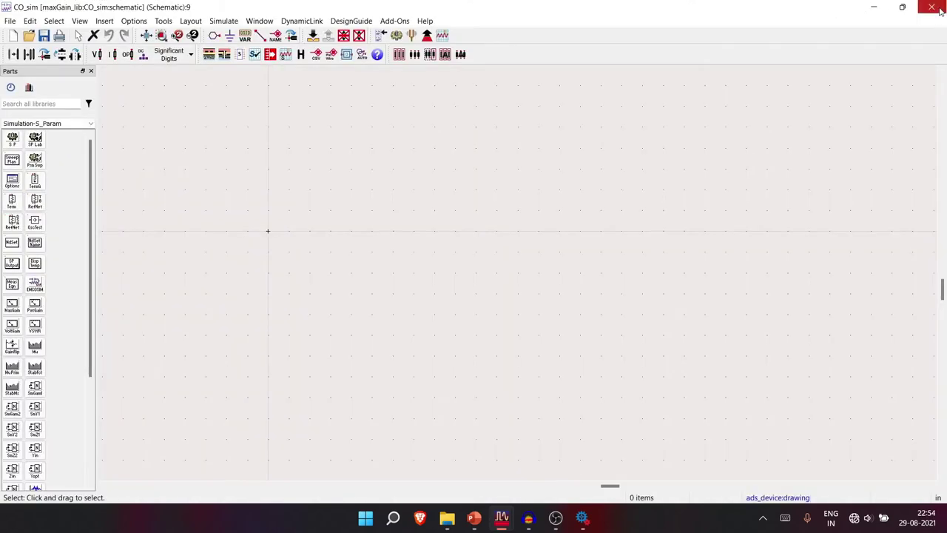
Step: Close the empty CO_sim schematic and expand the CO_sim and Step_1 cells in the workspace tree
{"action": "left_click", "coordinate": [932, 7]}
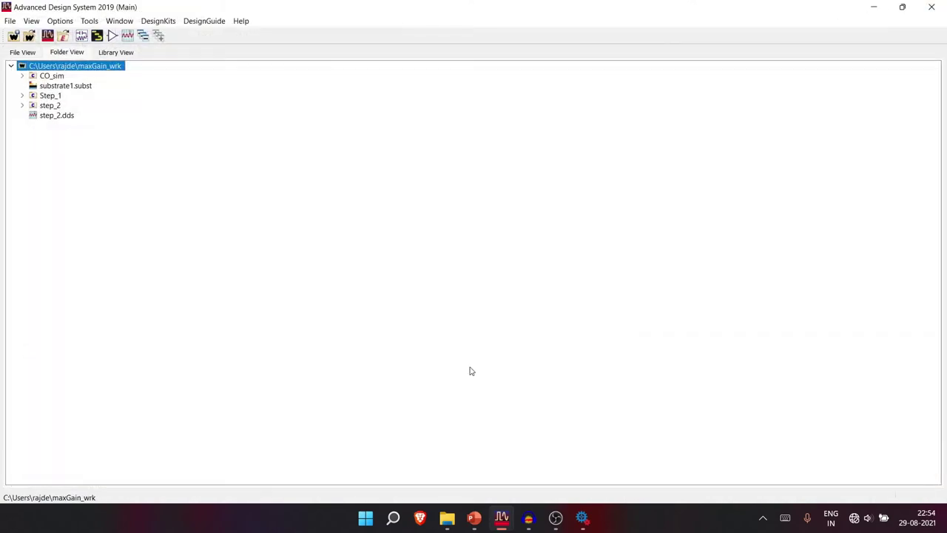
{"action": "left_click", "coordinate": [22, 76]}
{"action": "left_click", "coordinate": [22, 77]}
{"action": "left_click", "coordinate": [22, 96]}
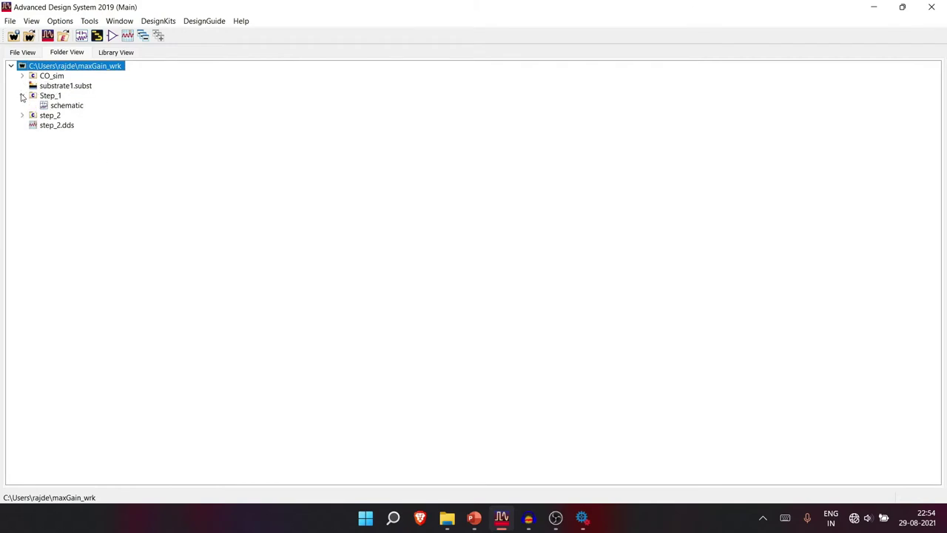
{"action": "left_click", "coordinate": [21, 97]}
{"action": "left_click", "coordinate": [22, 105]}
{"action": "left_click", "coordinate": [21, 105]}
{"action": "left_click", "coordinate": [22, 97]}
{"action": "left_click", "coordinate": [22, 77]}
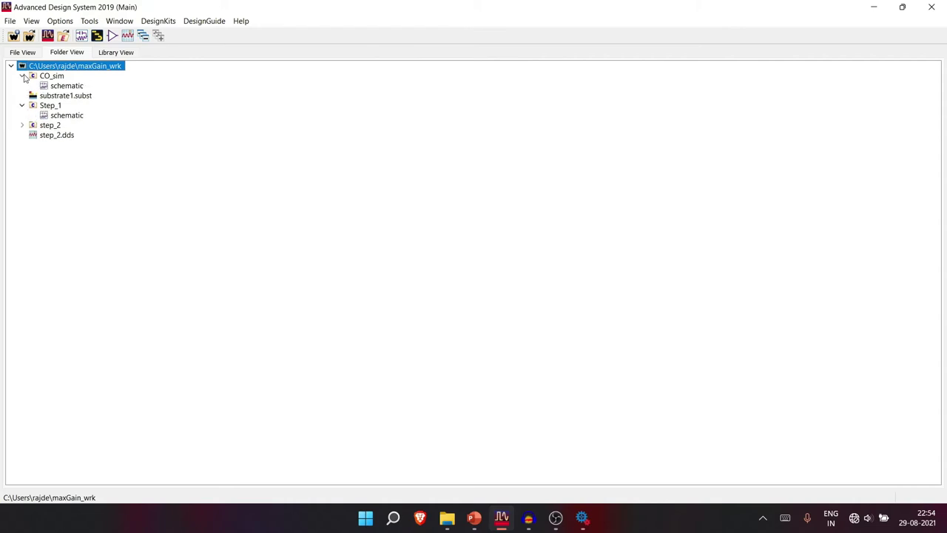
Step: Open the CO_sim schematic and arrange its window beside the main workspace window at reduced size
{"action": "left_click", "coordinate": [22, 76]}
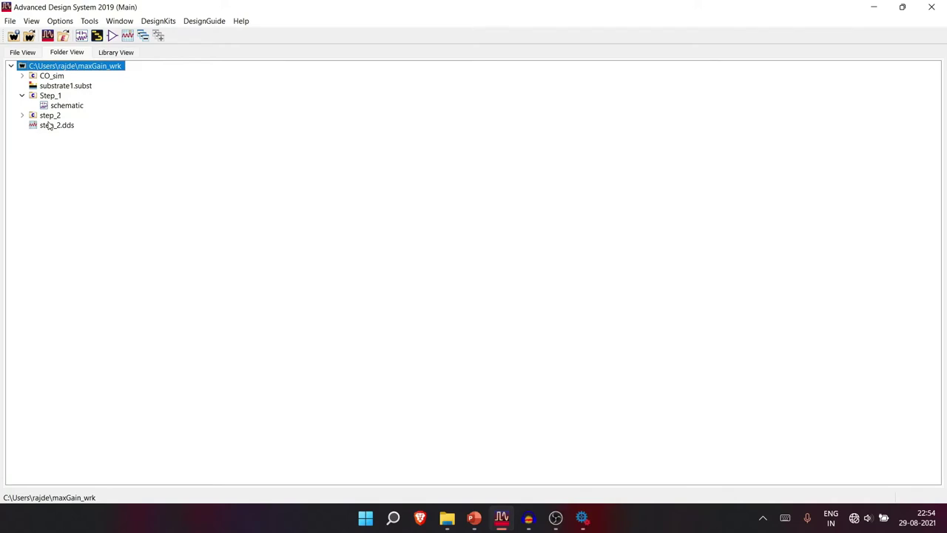
{"action": "double_click", "coordinate": [52, 78]}
{"action": "double_click", "coordinate": [59, 87]}
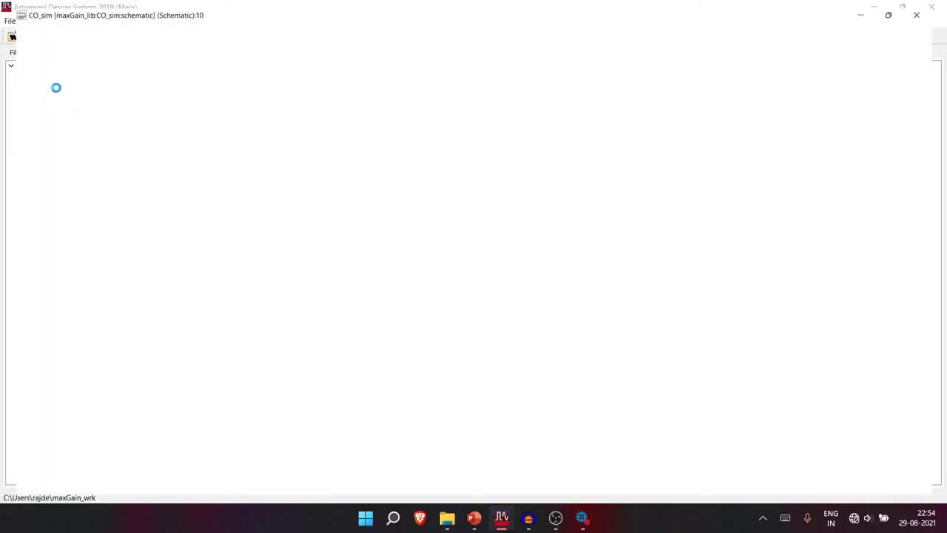
{"action": "scroll", "coordinate": [533, 296], "scroll_direction": "down", "scroll_amount": 3}
{"action": "scroll", "coordinate": [516, 275], "scroll_direction": "right", "scroll_amount": 2}
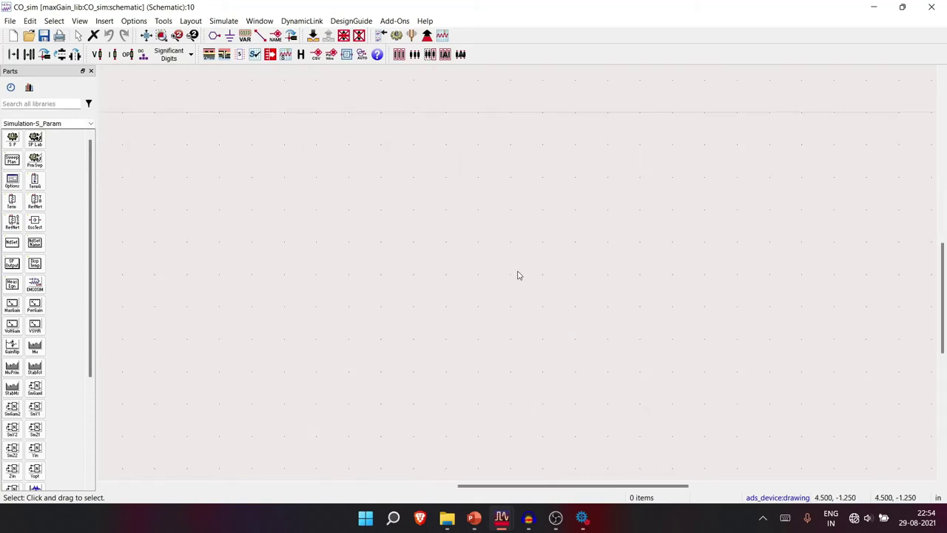
{"action": "left_click", "coordinate": [901, 7]}
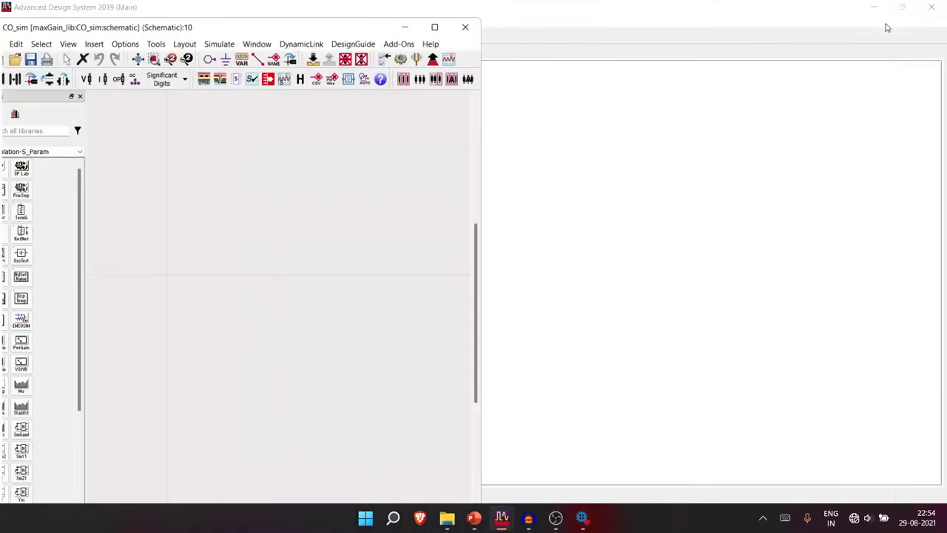
{"action": "left_click_drag", "start_coordinate": [225, 29], "coordinate": [625, 15]}
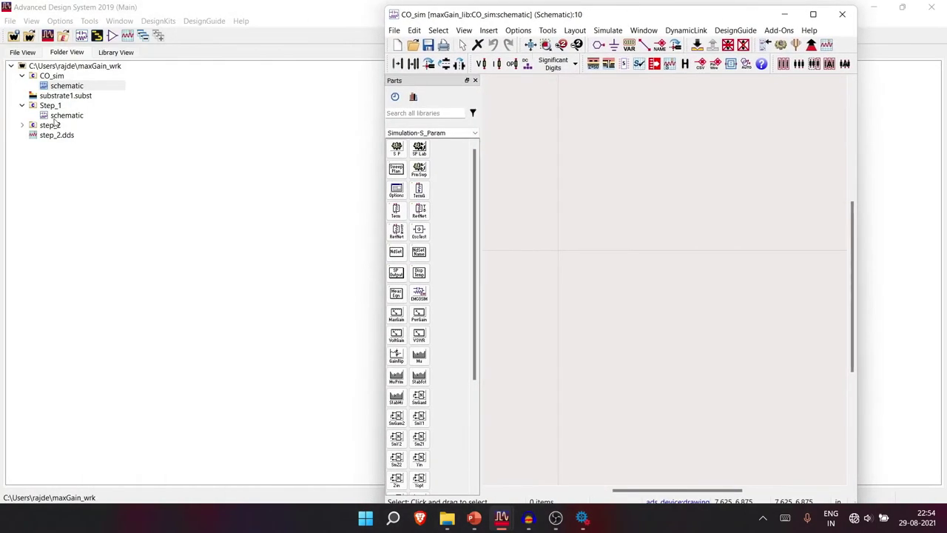
{"action": "left_click", "coordinate": [902, 7]}
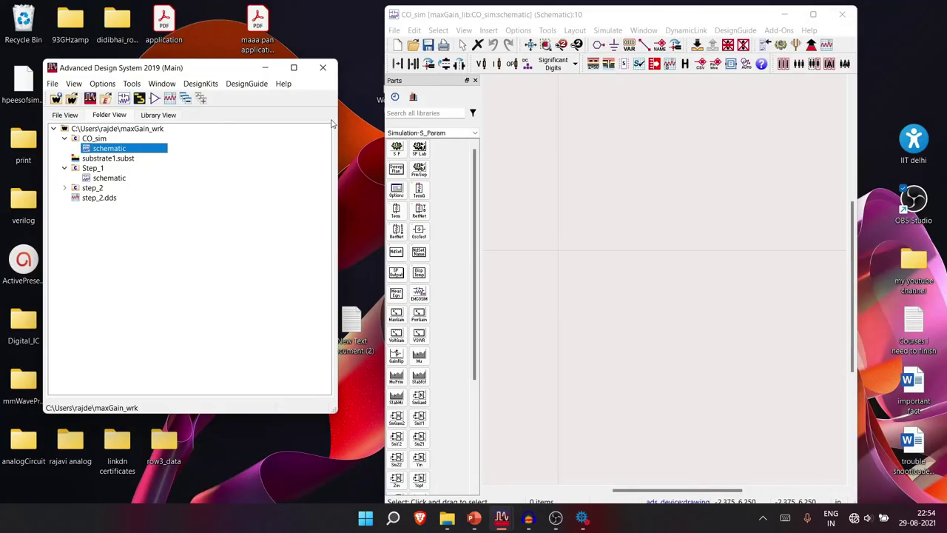
Step: Place one instance of the step_2 symbol from the workspace tree into the CO_sim schematic
{"action": "double_click", "coordinate": [94, 190]}
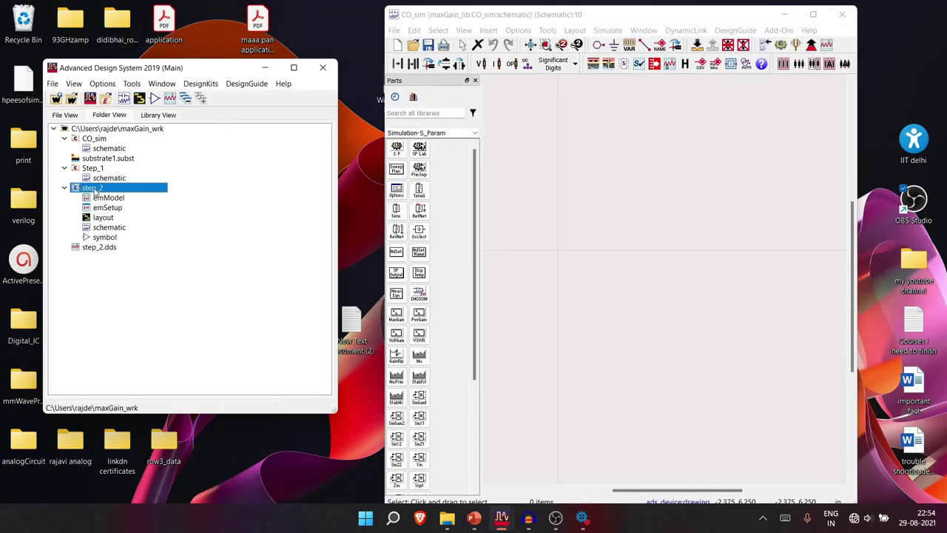
{"action": "double_click", "coordinate": [109, 237]}
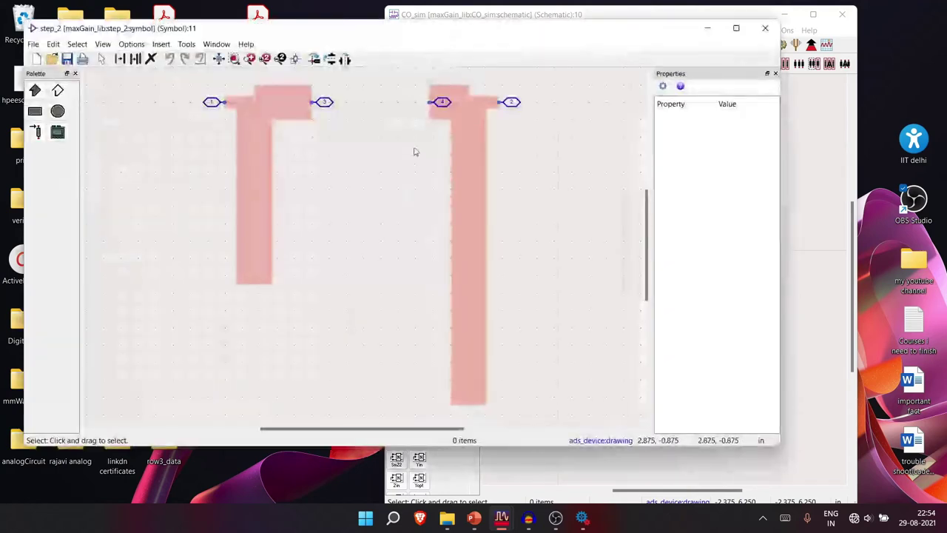
{"action": "left_click", "coordinate": [764, 29]}
{"action": "left_click_drag", "start_coordinate": [340, 229], "coordinate": [630, 226]}
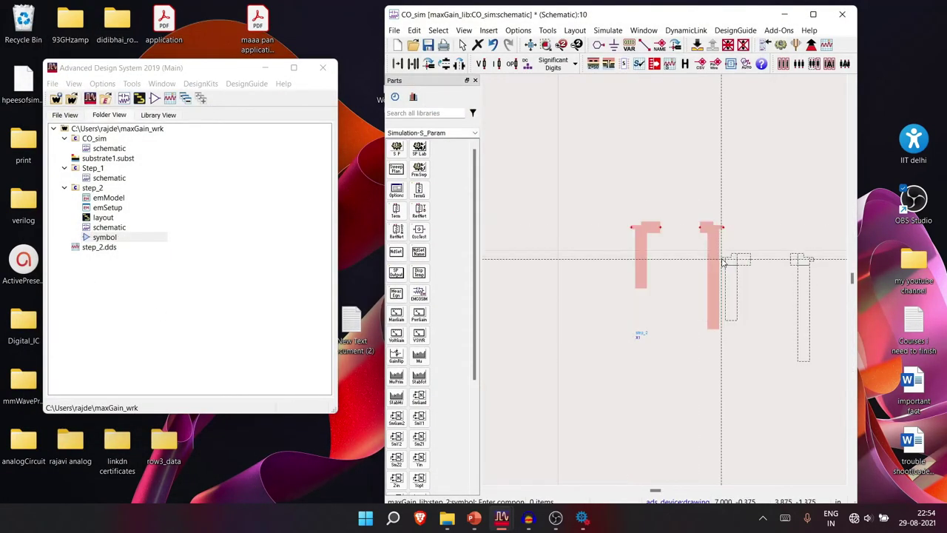
{"action": "key", "text": "Escape"}
{"action": "scroll", "coordinate": [670, 275], "scroll_direction": "up", "scroll_amount": 3}
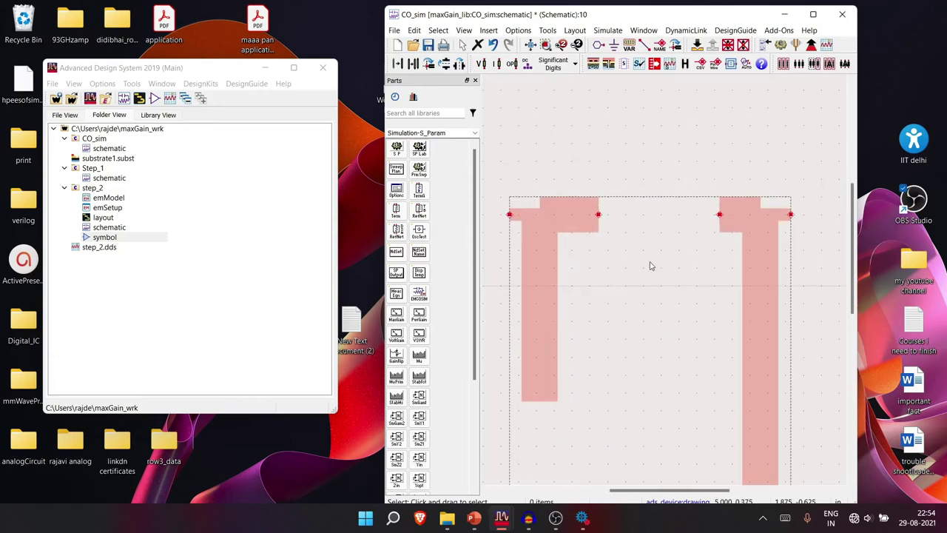
{"action": "left_click", "coordinate": [650, 206]}
{"action": "double_click", "coordinate": [122, 148]}
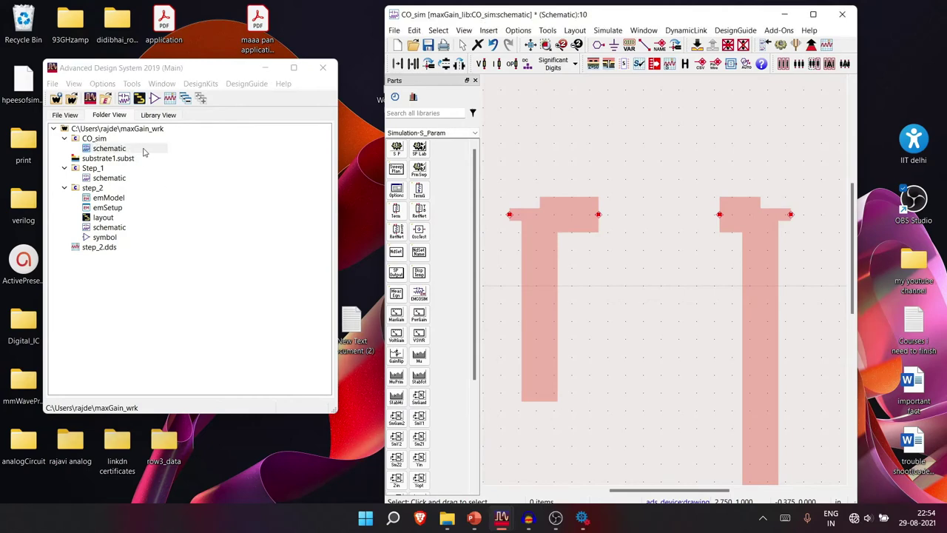
{"action": "mouse_move", "coordinate": [502, 517]}
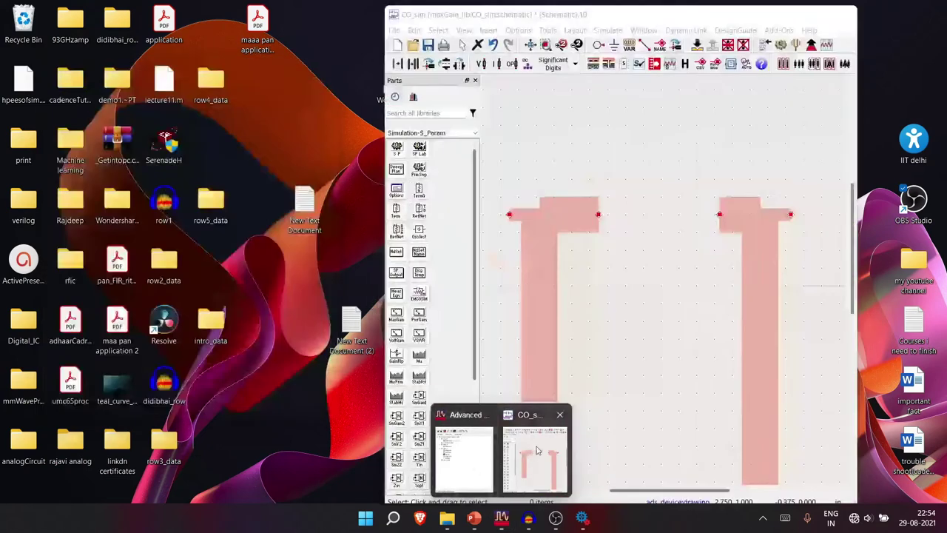
{"action": "left_click", "coordinate": [537, 449]}
{"action": "left_click", "coordinate": [141, 154]}
{"action": "double_click", "coordinate": [140, 151]}
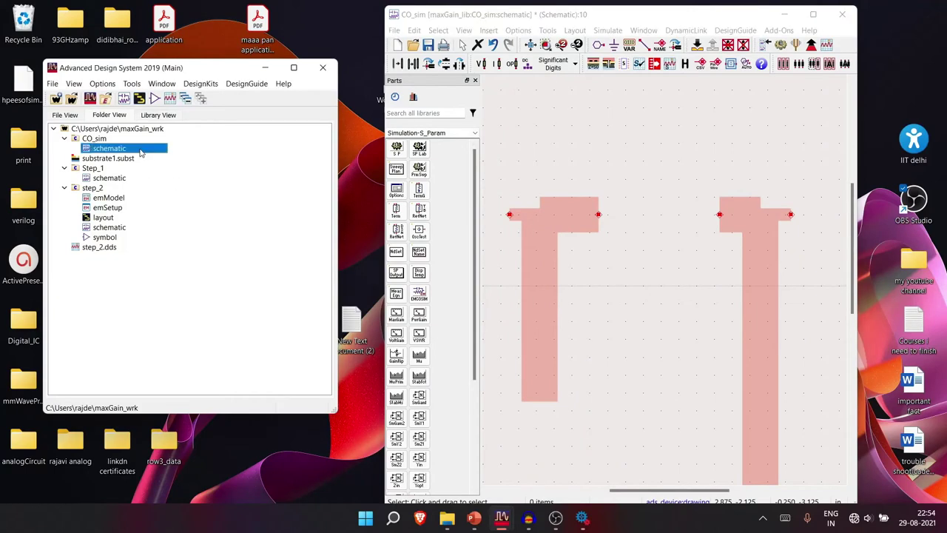
Step: Copy the SnP two-port block from the Step_1 schematic into CO_sim, between the step_2 symbol's two inner pins
{"action": "double_click", "coordinate": [105, 181]}
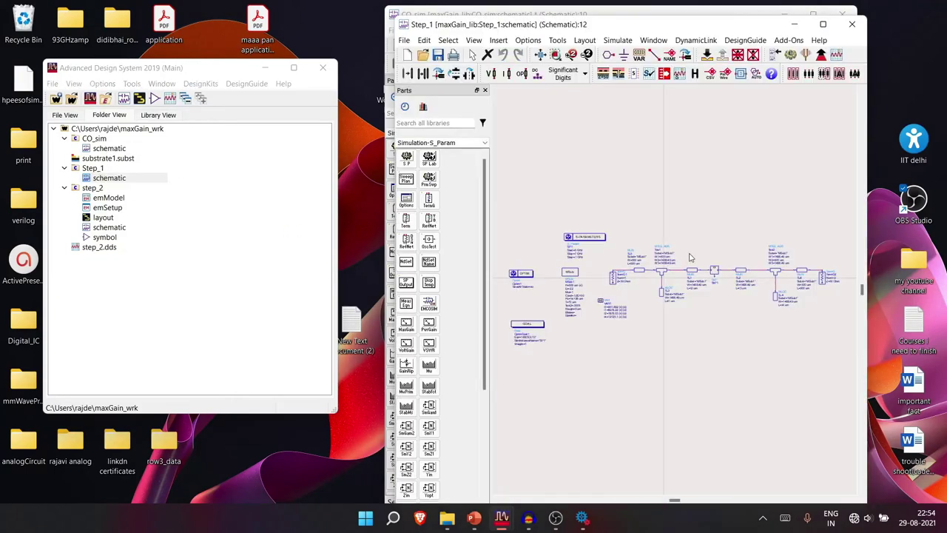
{"action": "scroll", "coordinate": [694, 293], "scroll_direction": "up", "scroll_amount": 5}
{"action": "left_click", "coordinate": [668, 252]}
{"action": "left_click", "coordinate": [851, 24]}
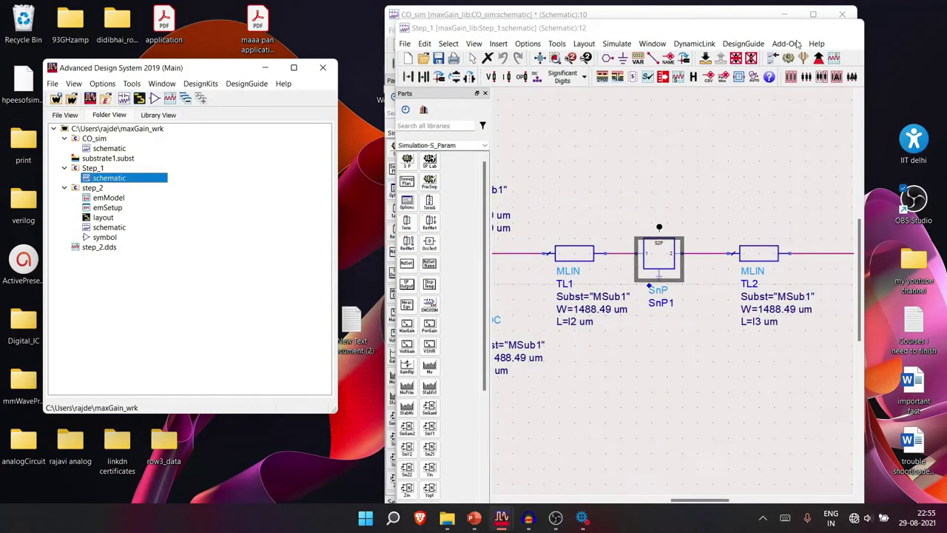
{"action": "key", "text": "ctrl+v"}
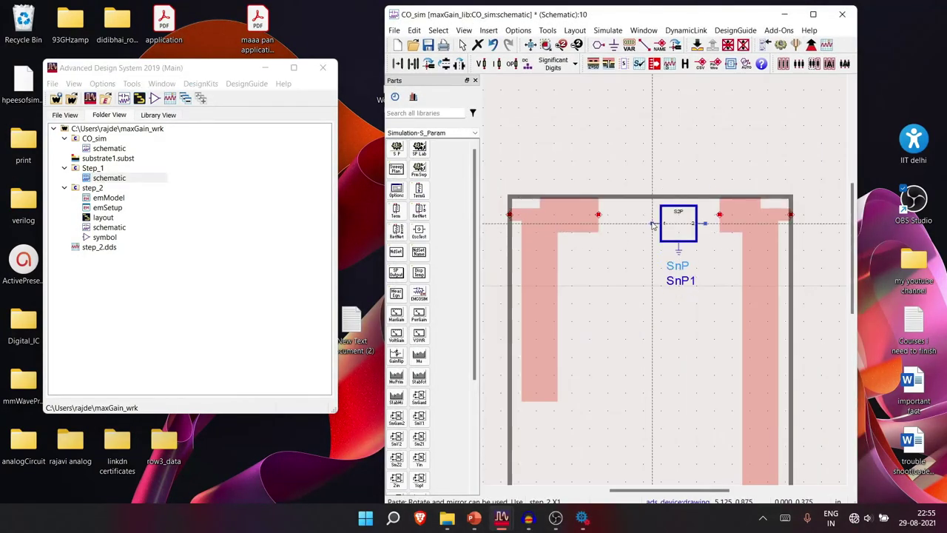
{"action": "left_click", "coordinate": [634, 214]}
{"action": "key", "text": "Escape"}
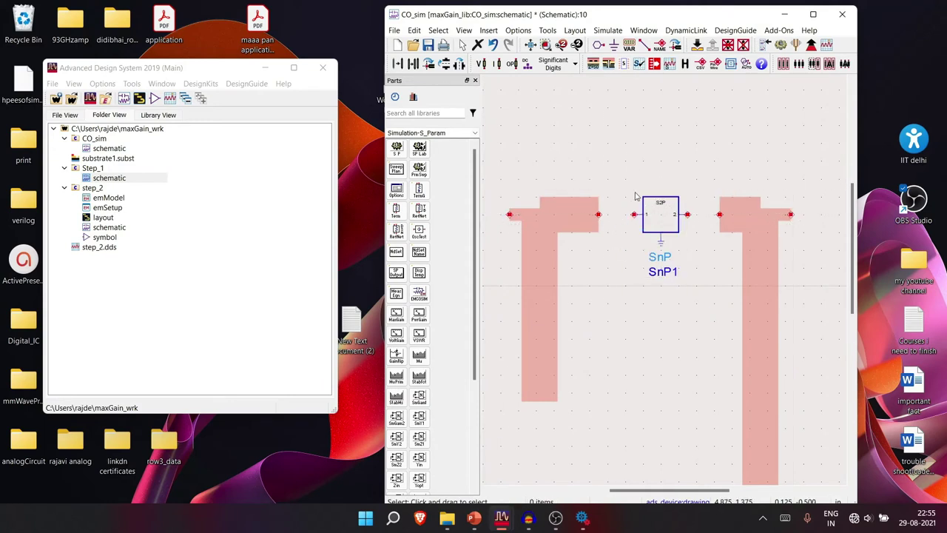
Step: Wire both sides of the SnP block to the adjacent inner pins of the step_2 symbol
{"action": "key", "text": "ctrl+w"}
{"action": "left_click", "coordinate": [598, 214]}
{"action": "left_click", "coordinate": [634, 215]}
{"action": "left_click", "coordinate": [687, 214]}
{"action": "left_click", "coordinate": [719, 214]}
{"action": "scroll", "coordinate": [643, 318], "scroll_direction": "down", "scroll_amount": 2}
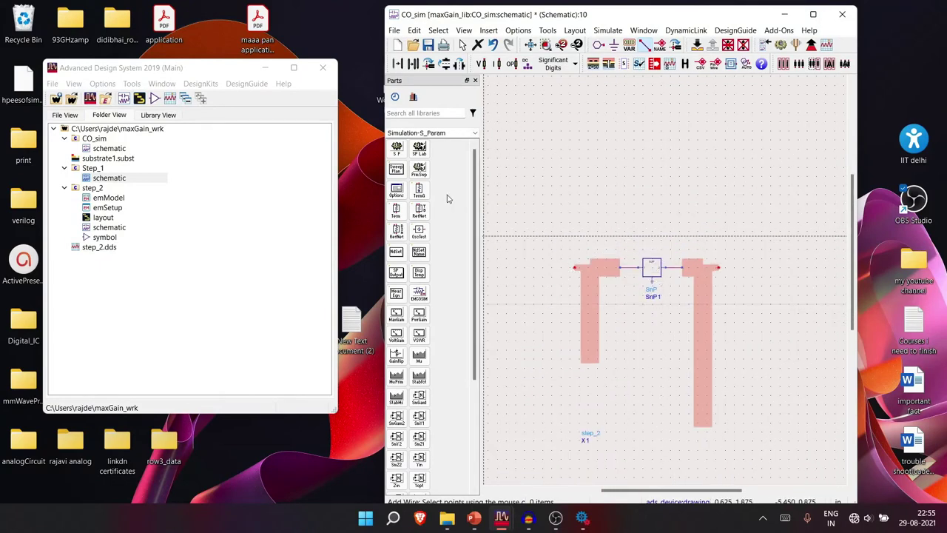
Step: Place a TermG termination on each side of the step_2 symbol and wire both to its outer pins
{"action": "left_click", "coordinate": [421, 191]}
{"action": "left_click", "coordinate": [528, 273]}
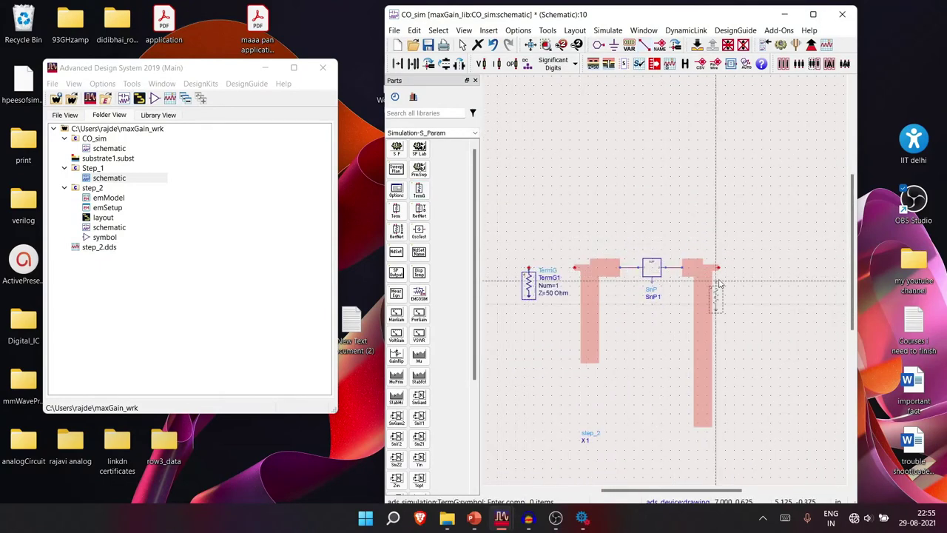
{"action": "left_click", "coordinate": [760, 272]}
{"action": "key", "text": "ctrl+w"}
{"action": "left_click", "coordinate": [529, 268]}
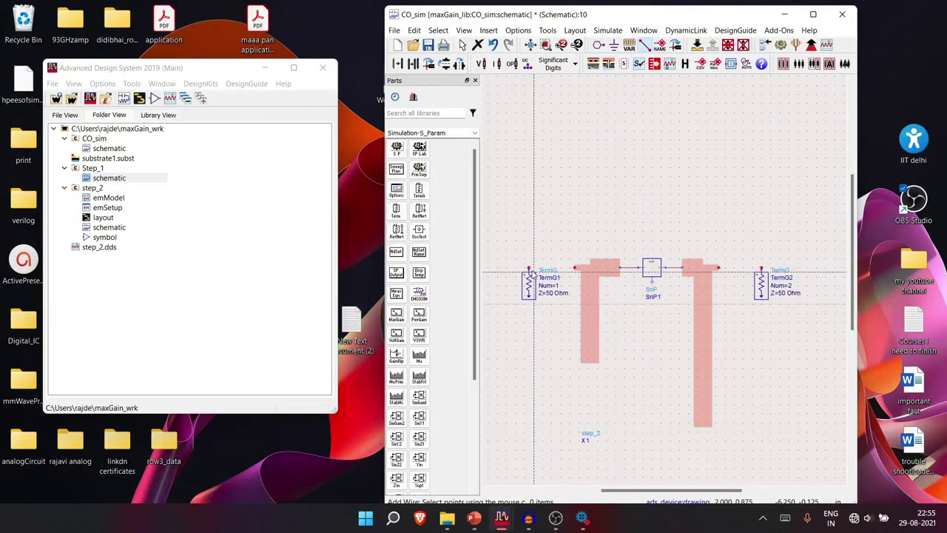
{"action": "left_click", "coordinate": [577, 268]}
{"action": "left_click", "coordinate": [720, 267]}
{"action": "left_click", "coordinate": [760, 268]}
Step: Add an S-parameter simulation controller above the circuit, sweeping 5 GHz to 7 GHz with a 1.0 MHz step
{"action": "left_click", "coordinate": [397, 148]}
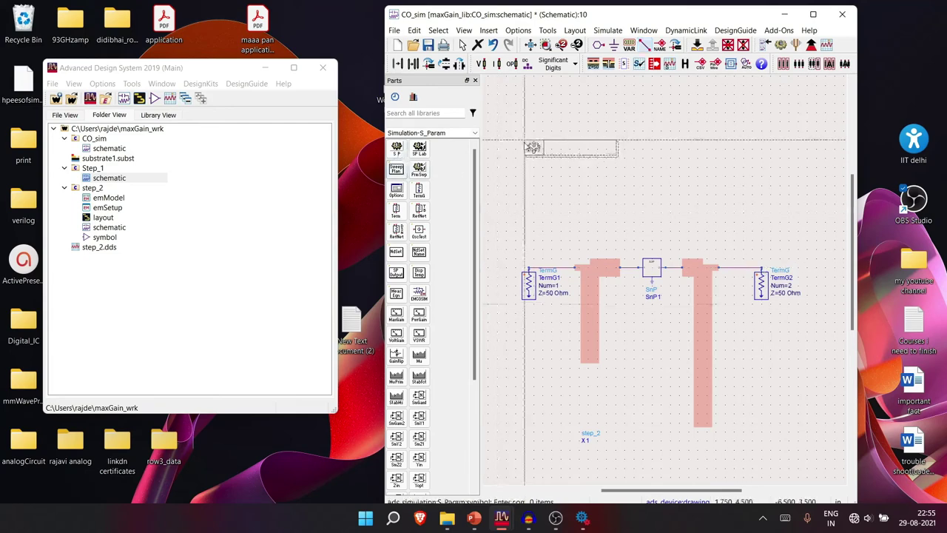
{"action": "left_click", "coordinate": [560, 151]}
{"action": "double_click", "coordinate": [562, 148]}
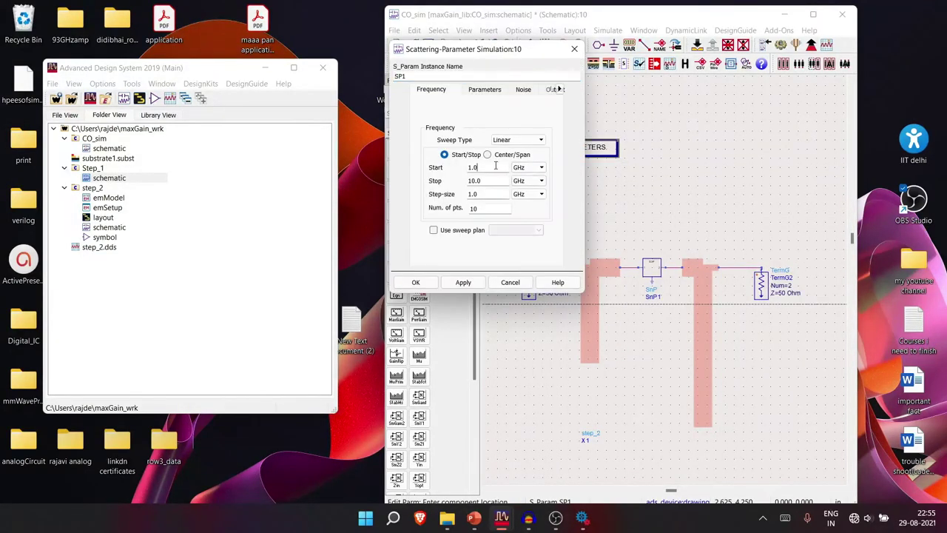
{"action": "type", "text": "5"}
{"action": "key", "text": "Tab"}
{"action": "type", "text": "7"}
{"action": "left_click", "coordinate": [529, 194]}
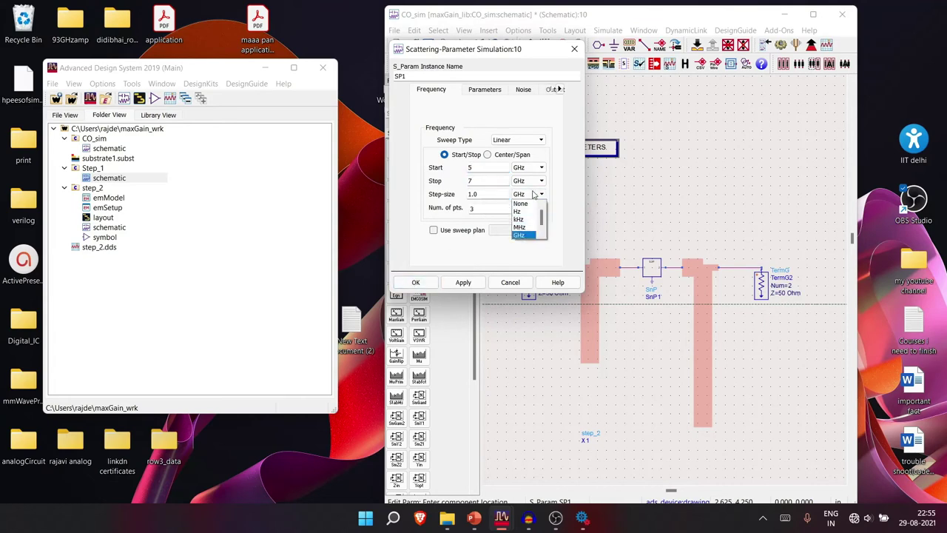
{"action": "left_click", "coordinate": [526, 224]}
{"action": "left_click", "coordinate": [414, 285]}
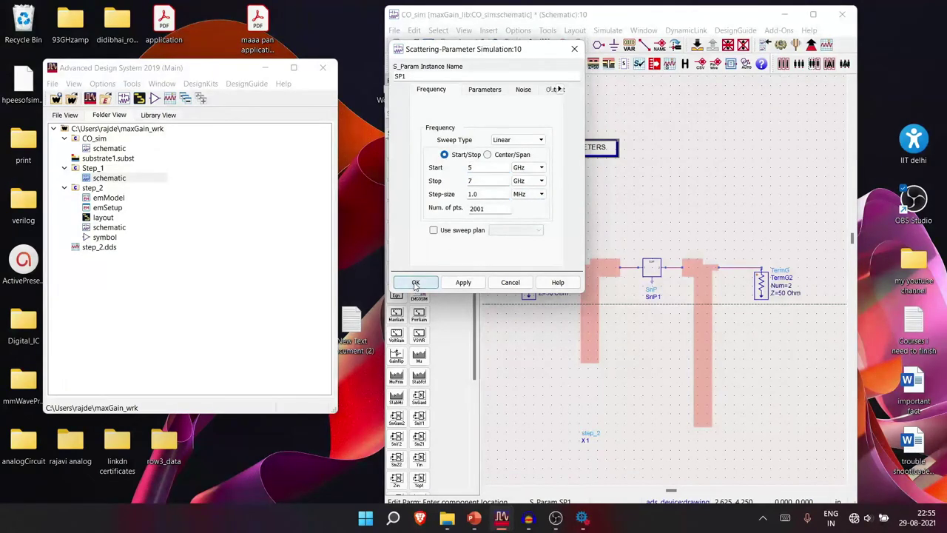
Step: Maximize the CO_sim schematic, try to run its simulation, and close the message list after reading it
{"action": "left_click", "coordinate": [813, 14]}
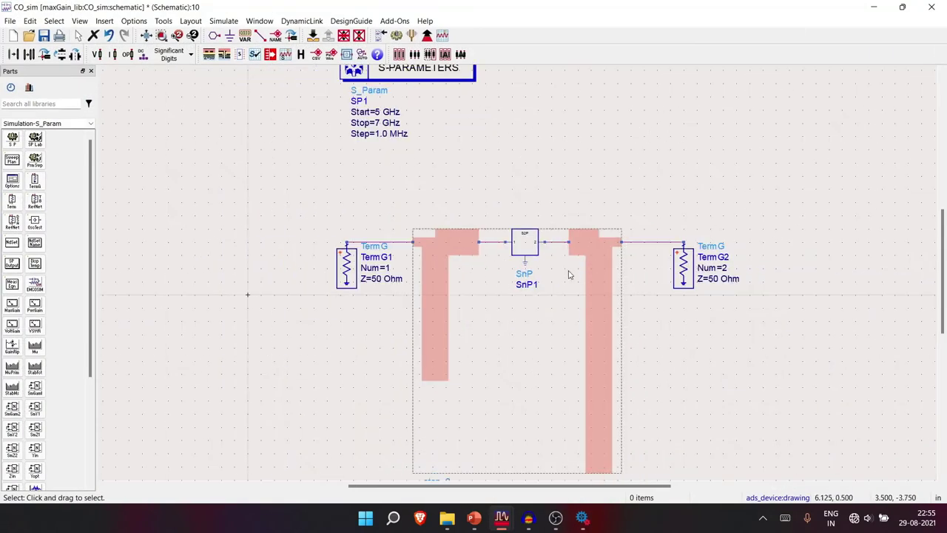
{"action": "scroll", "coordinate": [528, 235], "scroll_direction": "down", "scroll_amount": 1}
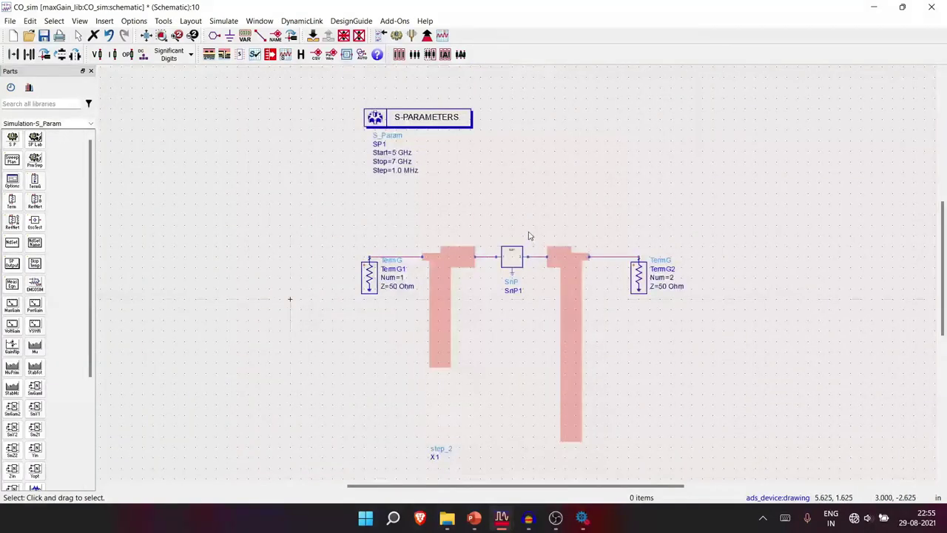
{"action": "left_click", "coordinate": [397, 35]}
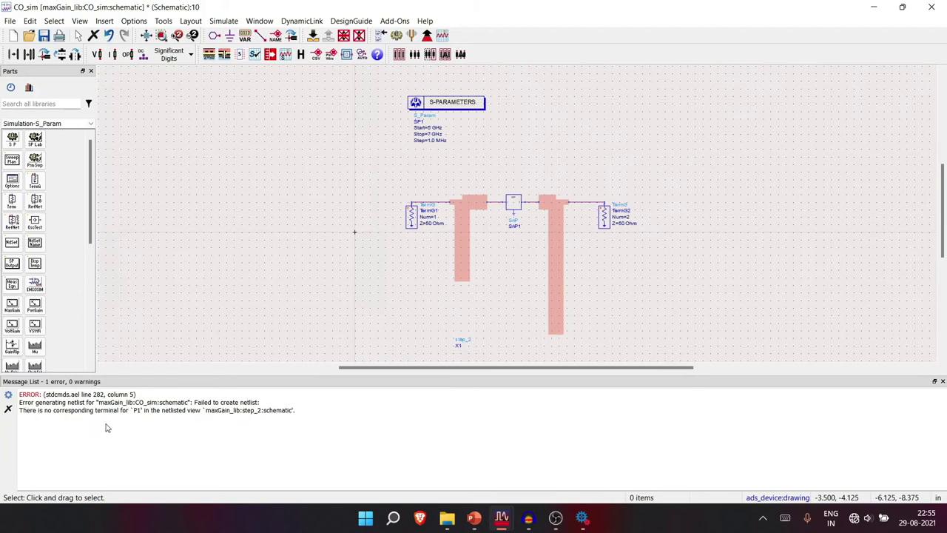
{"action": "triple_click", "coordinate": [23, 411]}
{"action": "left_click_drag", "start_coordinate": [17, 416], "coordinate": [22, 406]}
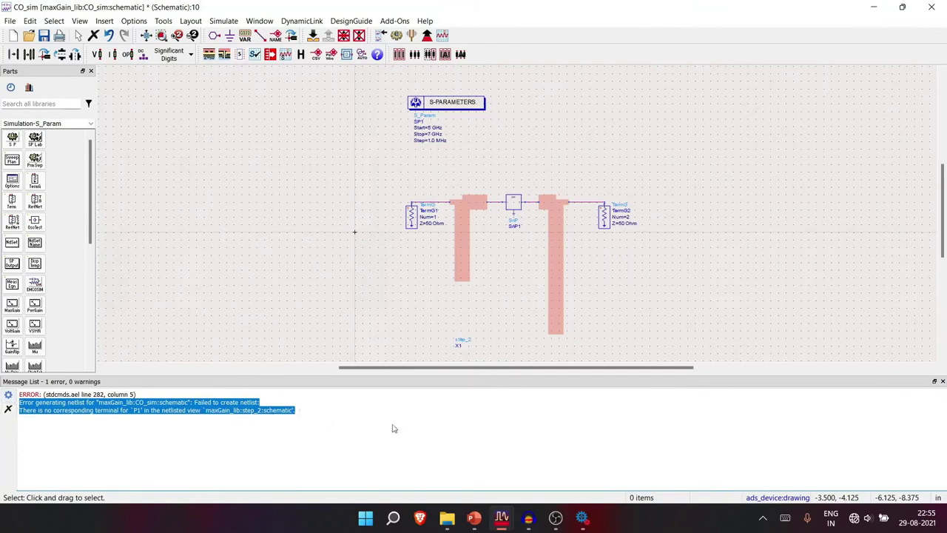
{"action": "left_click", "coordinate": [943, 381]}
Step: Reduce the CO_sim window and open the step_2 schematic to examine its components and terminations
{"action": "left_click", "coordinate": [902, 8]}
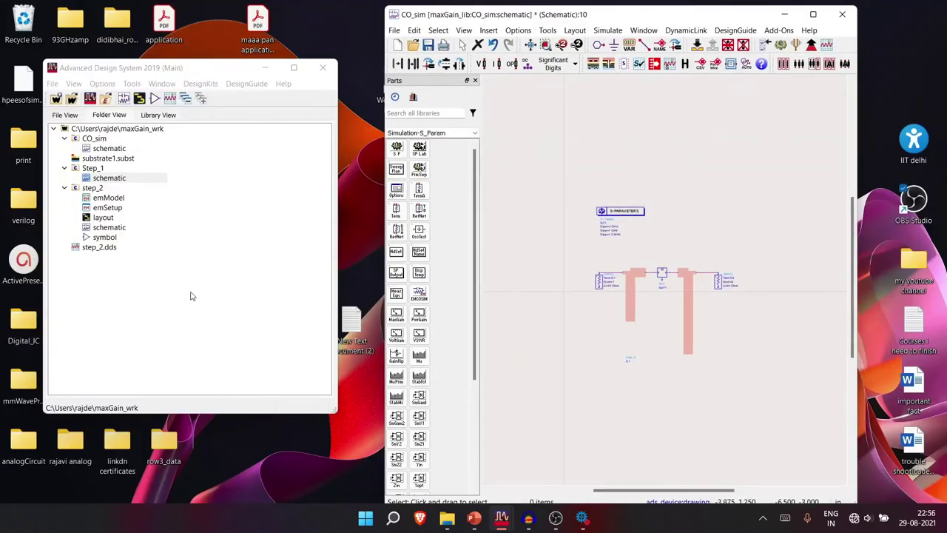
{"action": "left_click", "coordinate": [92, 189]}
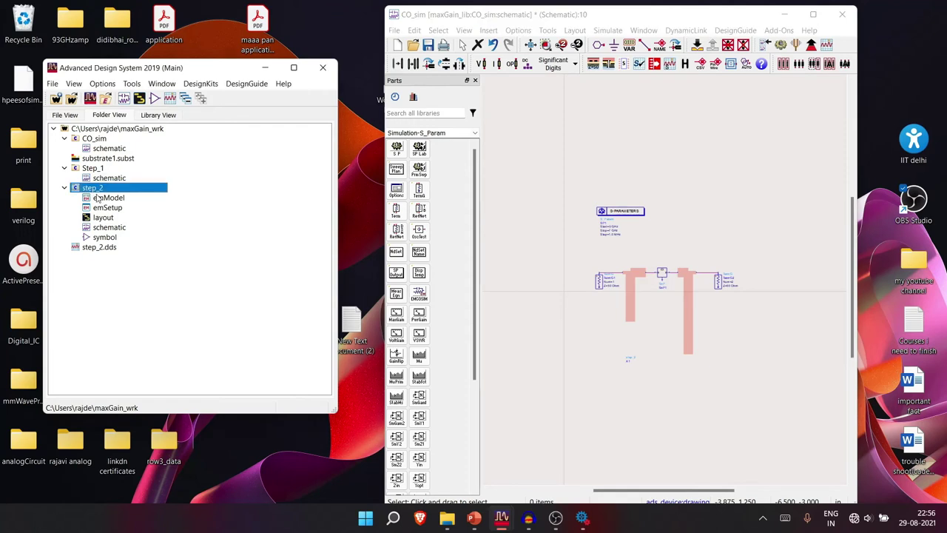
{"action": "left_click", "coordinate": [103, 217]}
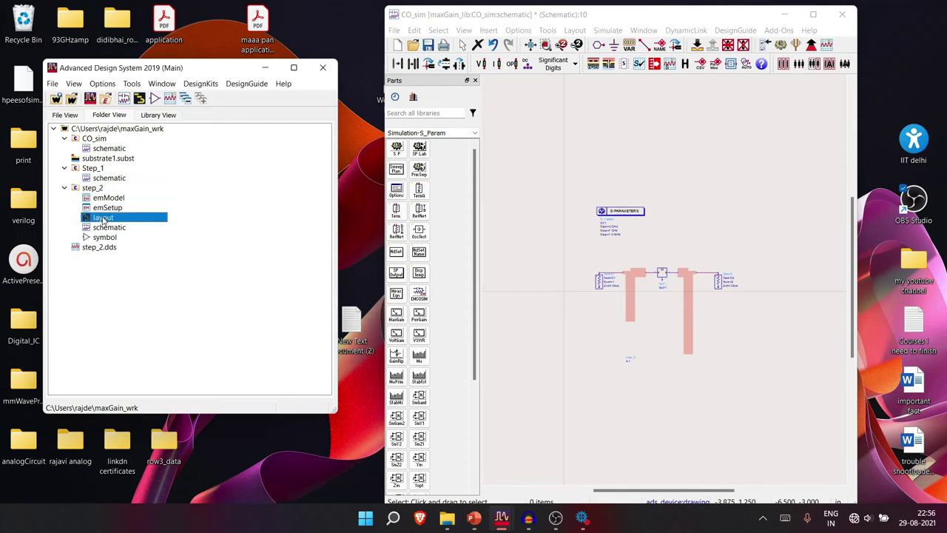
{"action": "left_click", "coordinate": [103, 229]}
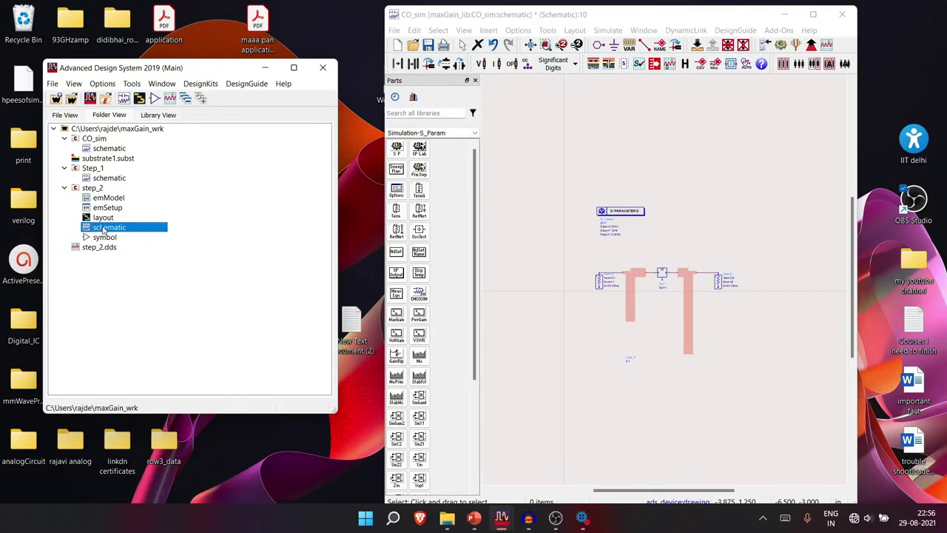
{"action": "double_click", "coordinate": [104, 228]}
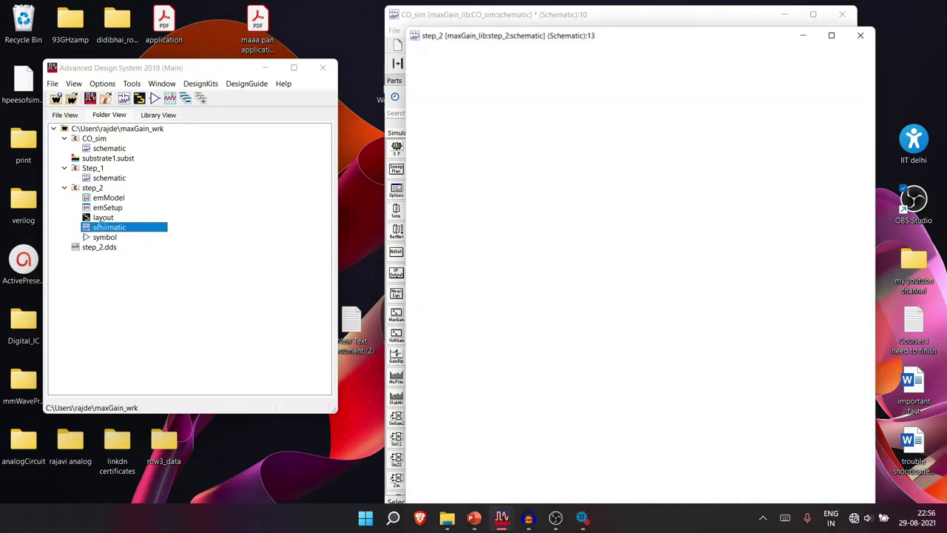
{"action": "scroll", "coordinate": [721, 290], "scroll_direction": "up", "scroll_amount": 5}
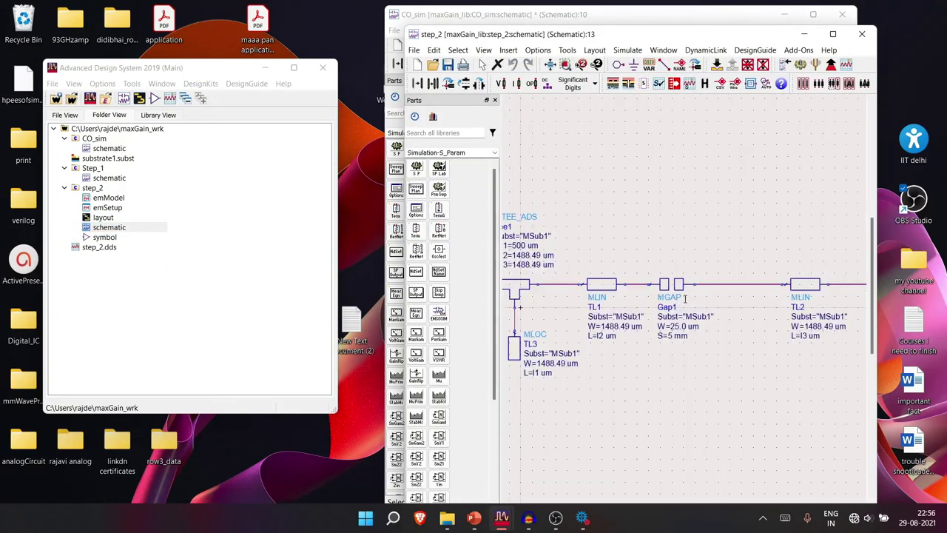
{"action": "scroll", "coordinate": [687, 294], "scroll_direction": "down", "scroll_amount": 4}
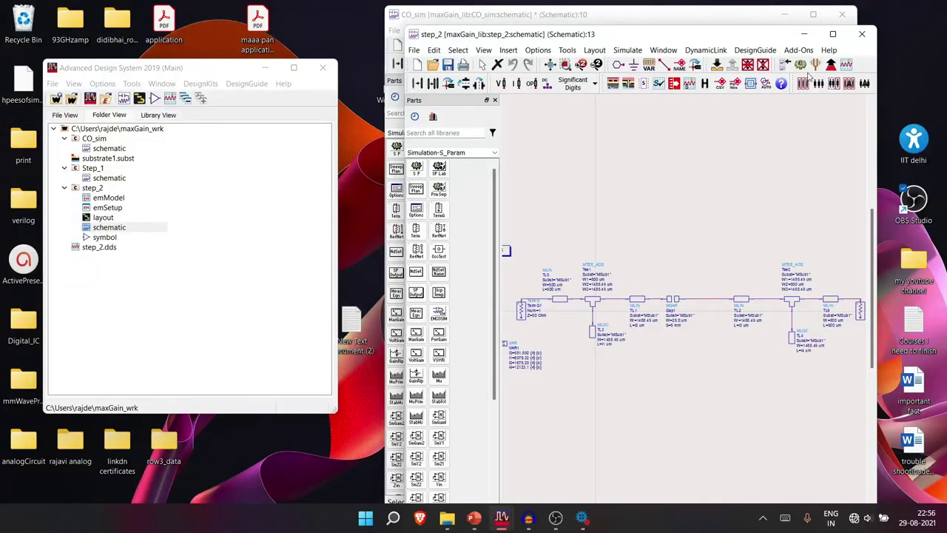
Step: Close the step_2 schematic and delete that schematic view from the step_2 cell
{"action": "left_click", "coordinate": [861, 34]}
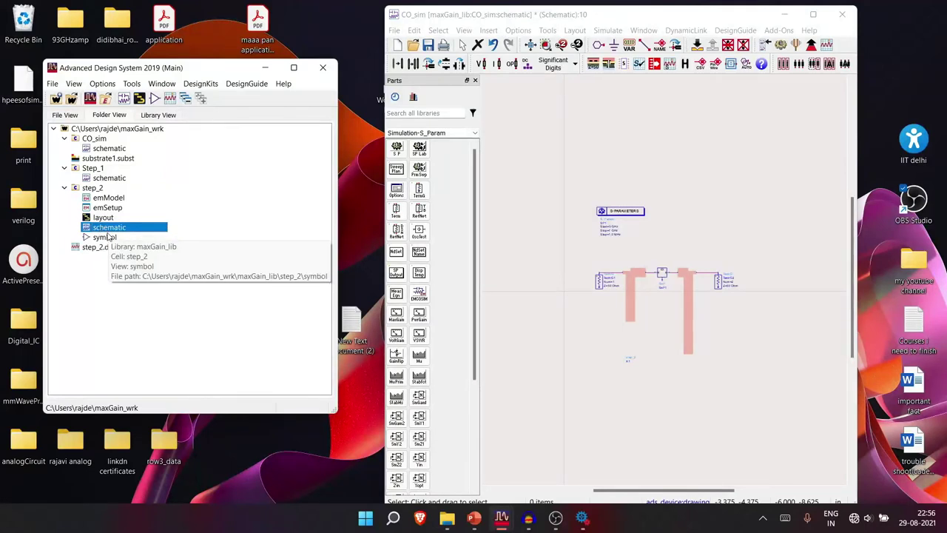
{"action": "key", "text": "Delete"}
{"action": "left_click", "coordinate": [179, 261]}
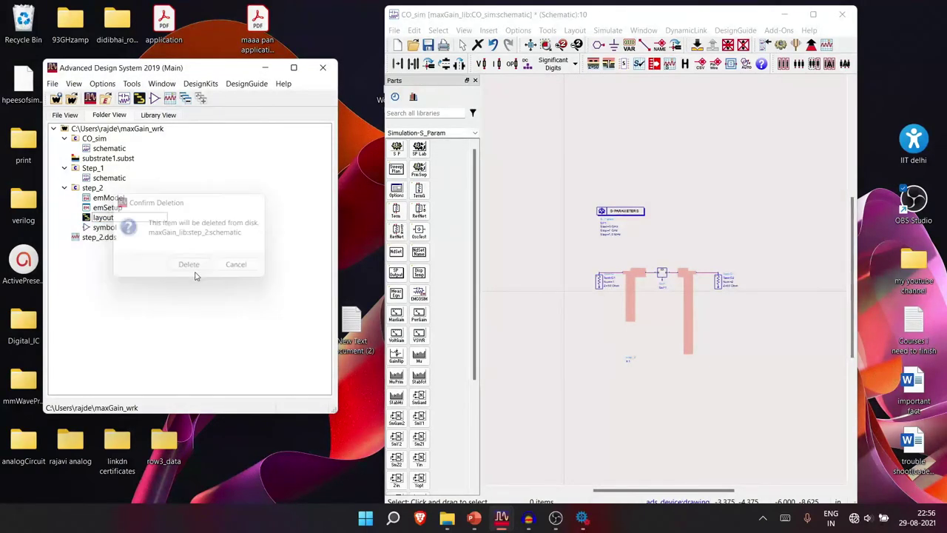
Step: Check the Step_1 schematic and close it, then run the simulation of the maximized CO_sim schematic
{"action": "double_click", "coordinate": [109, 180]}
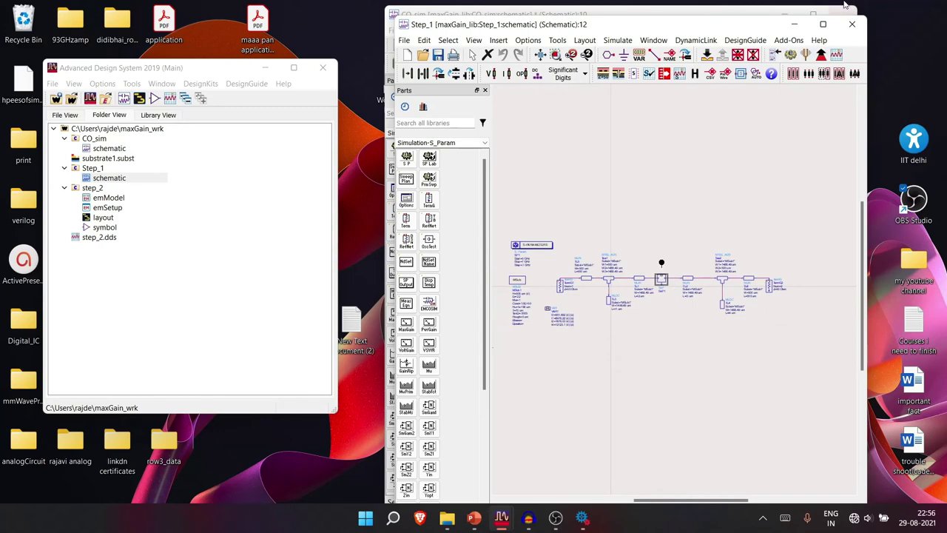
{"action": "left_click", "coordinate": [853, 26]}
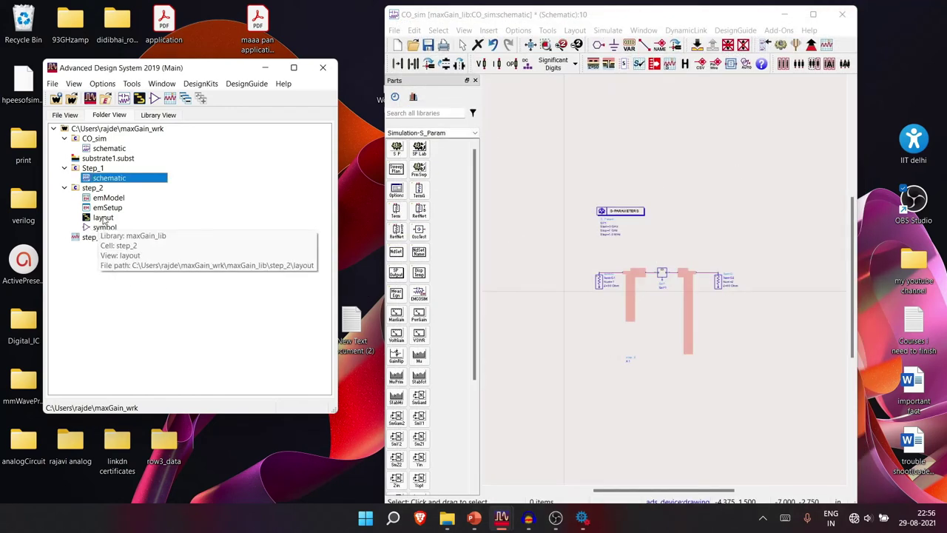
{"action": "left_click", "coordinate": [812, 14]}
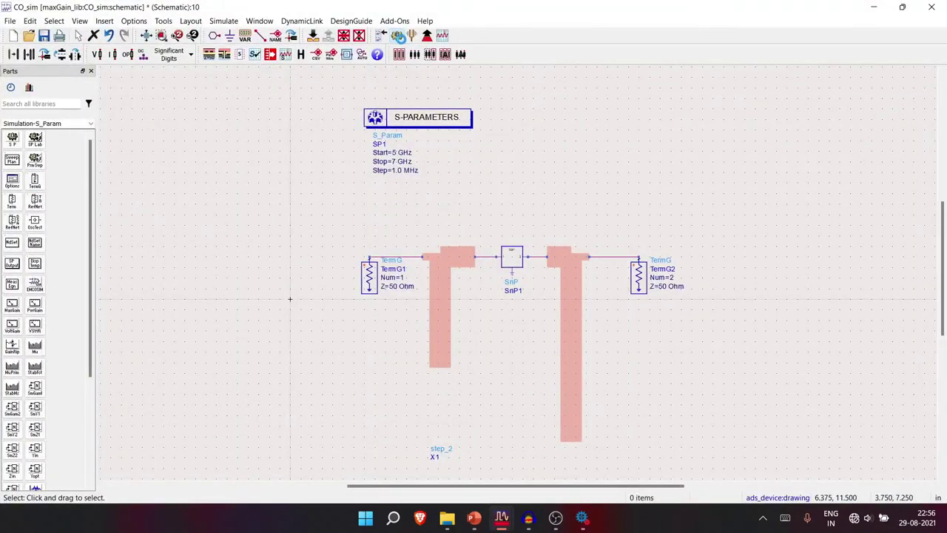
{"action": "left_click", "coordinate": [398, 36]}
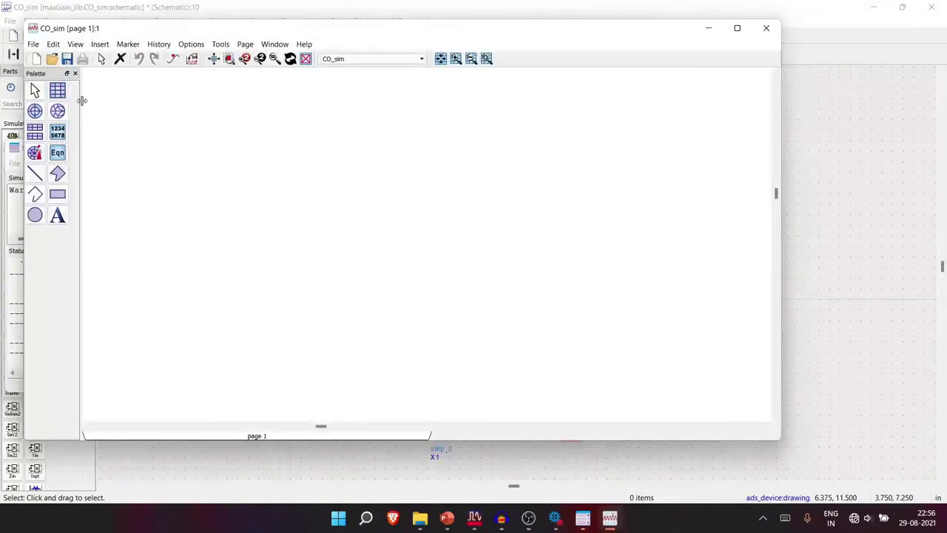
Step: Insert a rectangular plot of S(1,1) and S(2,1) in dB and maximize the data display
{"action": "left_click", "coordinate": [412, 114]}
{"action": "left_click", "coordinate": [300, 268]}
{"action": "left_click", "coordinate": [310, 289], "text": "ctrl"}
{"action": "left_click", "coordinate": [401, 213]}
{"action": "left_click", "coordinate": [382, 313]}
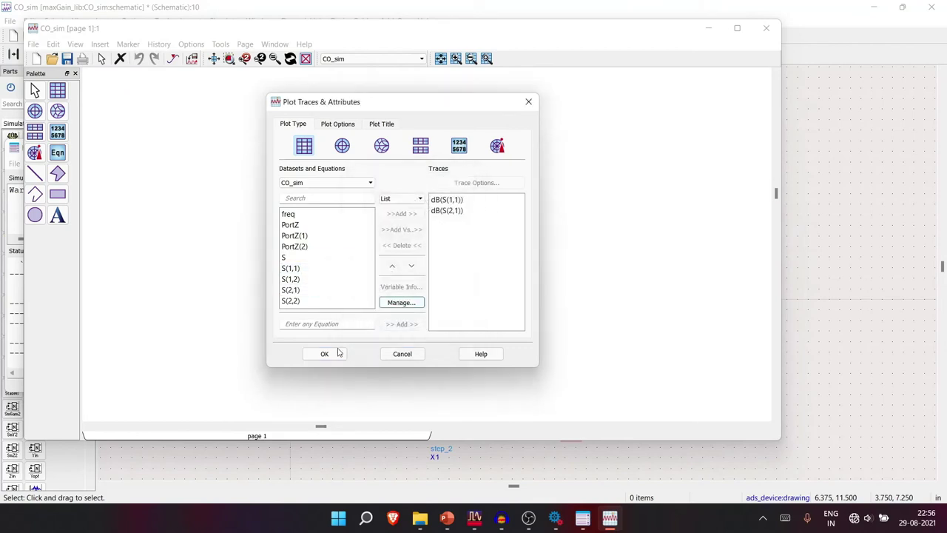
{"action": "left_click", "coordinate": [325, 355]}
{"action": "left_click", "coordinate": [737, 28]}
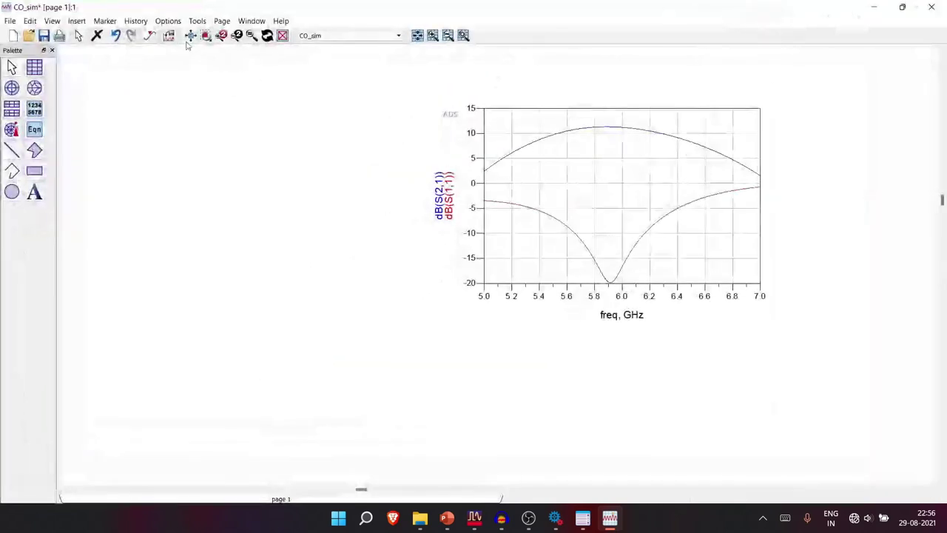
Step: Place one marker near 6 GHz on the dB(S(2,1)) trace and another on the dB(S(1,1)) trace, and examine both curves
{"action": "left_click", "coordinate": [150, 35]}
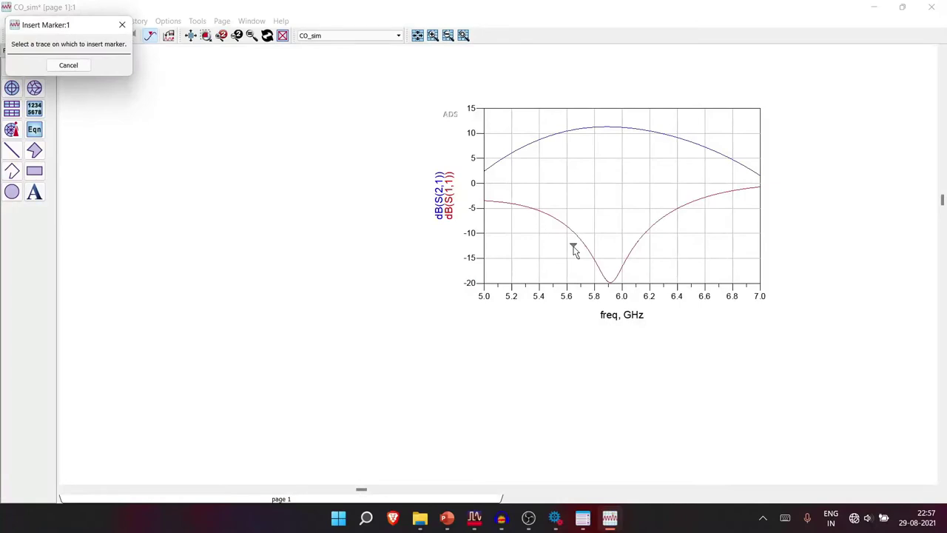
{"action": "left_click", "coordinate": [621, 131]}
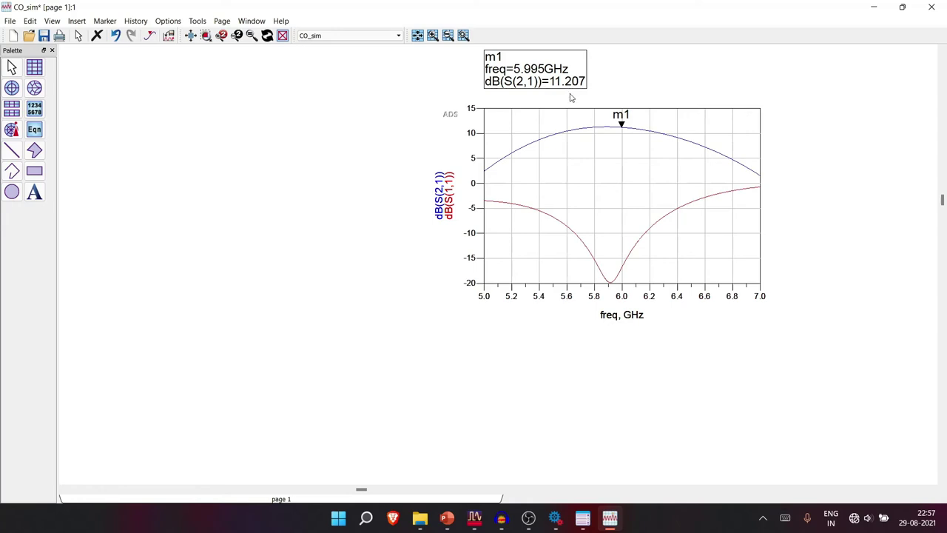
{"action": "left_click", "coordinate": [150, 36]}
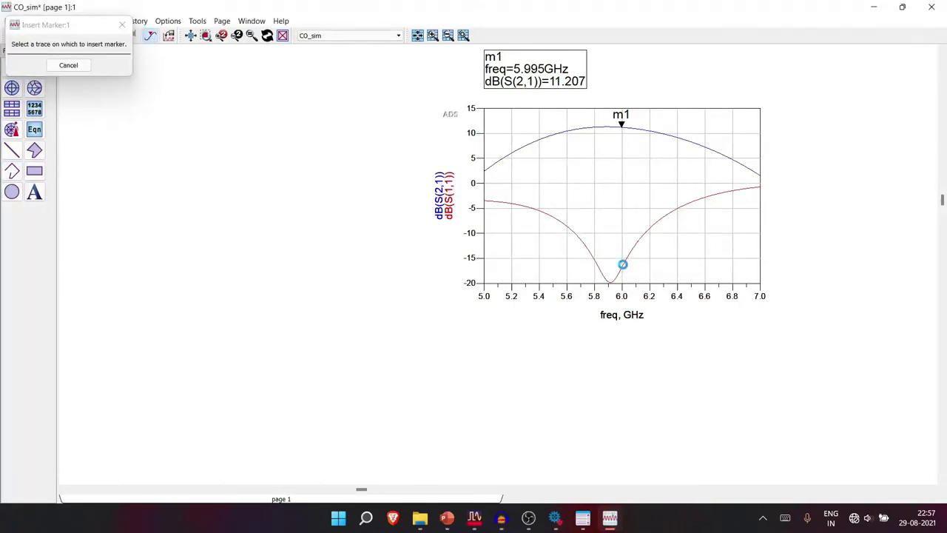
{"action": "left_click", "coordinate": [621, 265]}
{"action": "scroll", "coordinate": [599, 323], "scroll_direction": "up", "scroll_amount": 1}
{"action": "scroll", "coordinate": [522, 283], "scroll_direction": "down", "scroll_amount": 3}
{"action": "scroll", "coordinate": [462, 118], "scroll_direction": "up", "scroll_amount": 2}
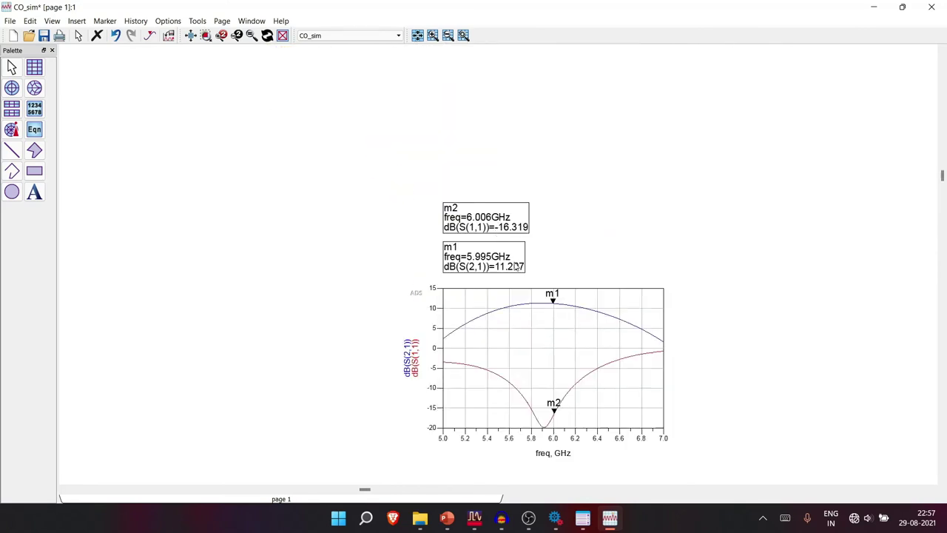
{"action": "scroll", "coordinate": [501, 253], "scroll_direction": "up", "scroll_amount": 1}
{"action": "scroll", "coordinate": [500, 259], "scroll_direction": "down", "scroll_amount": 1}
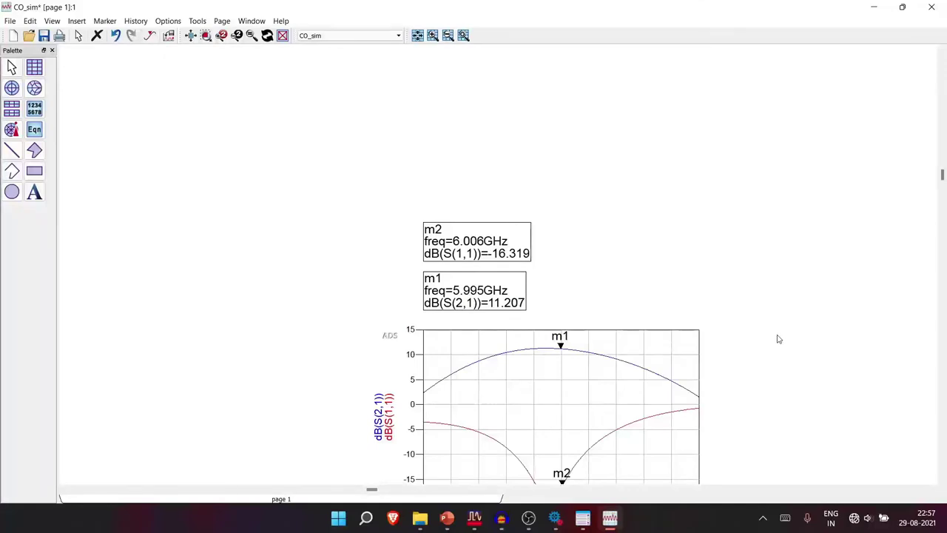
{"action": "scroll", "coordinate": [765, 346], "scroll_direction": "down", "scroll_amount": 1}
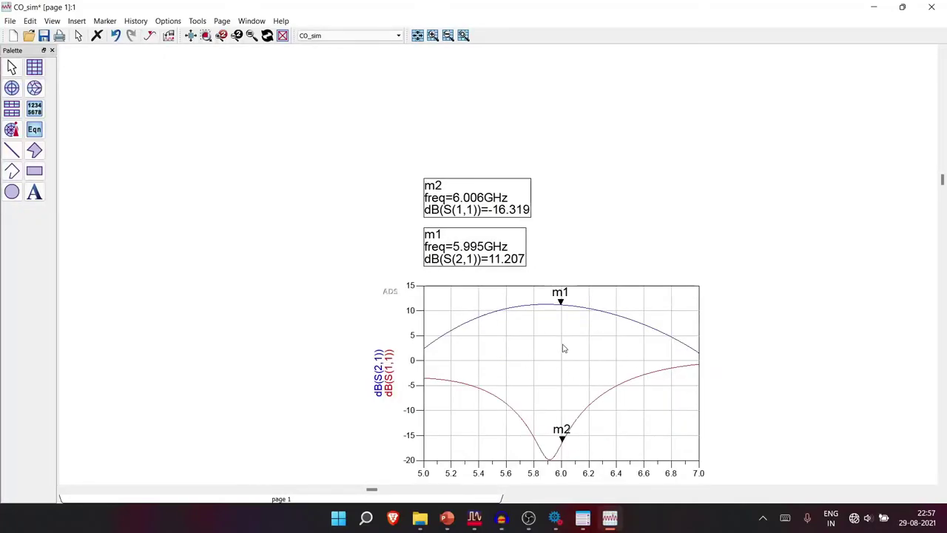
{"action": "scroll", "coordinate": [558, 349], "scroll_direction": "down", "scroll_amount": 1}
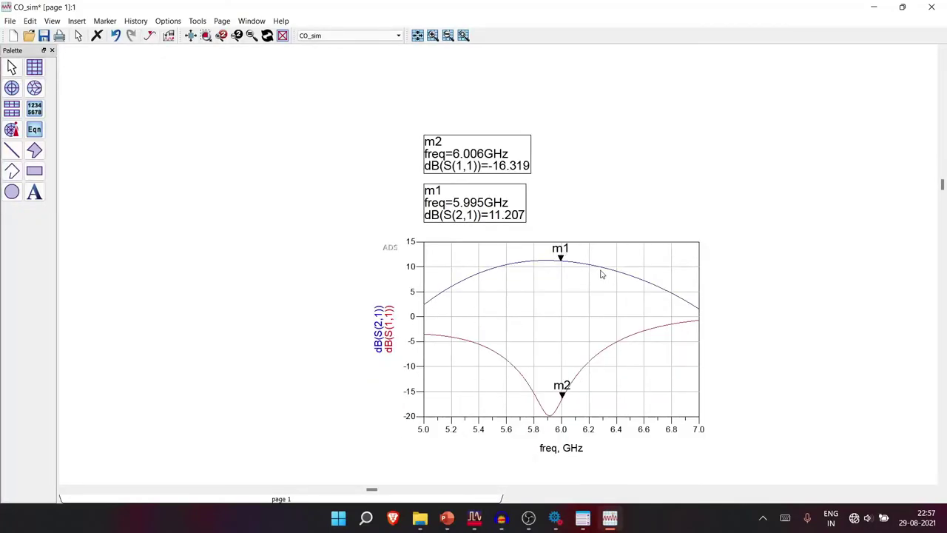
{"action": "mouse_move", "coordinate": [602, 275]}
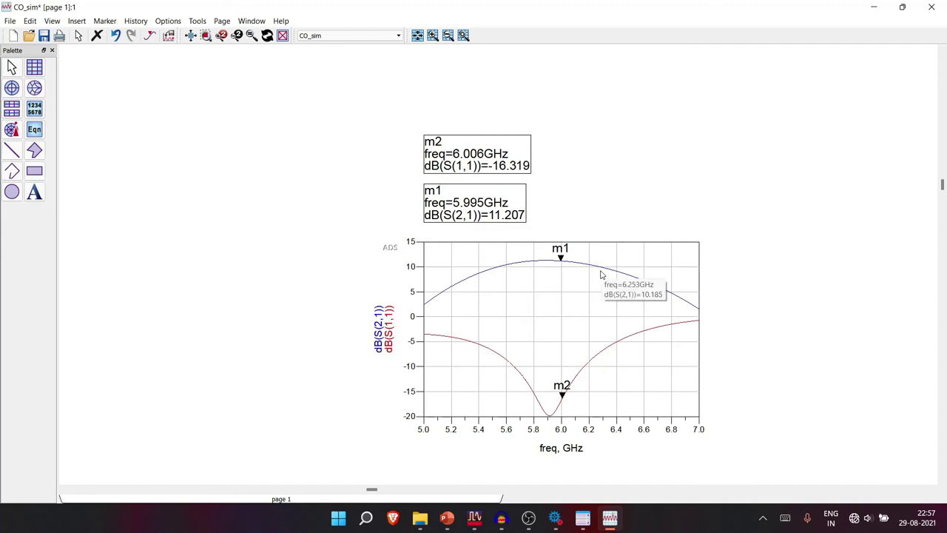
Step: Minimize the data display and the simulation messages, and review the connections in the CO_sim schematic
{"action": "left_click", "coordinate": [874, 8]}
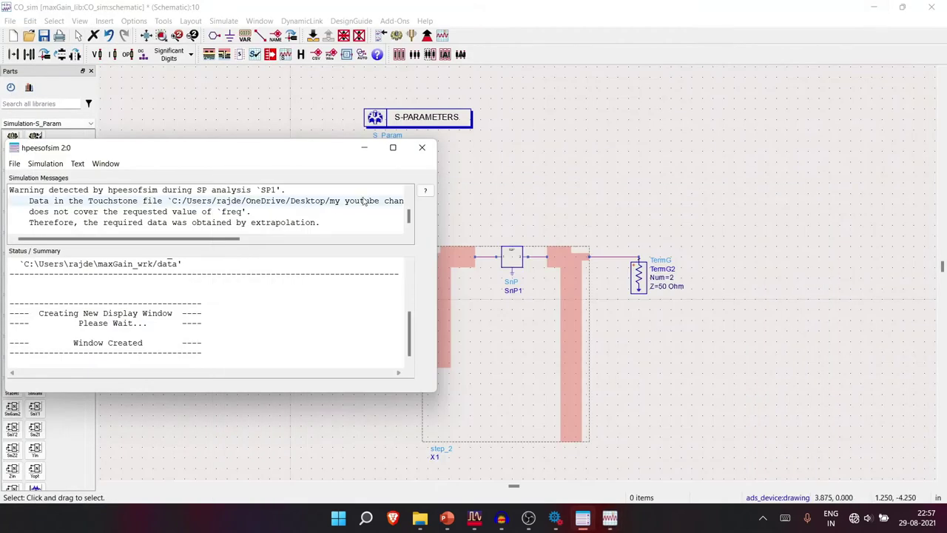
{"action": "left_click", "coordinate": [364, 148]}
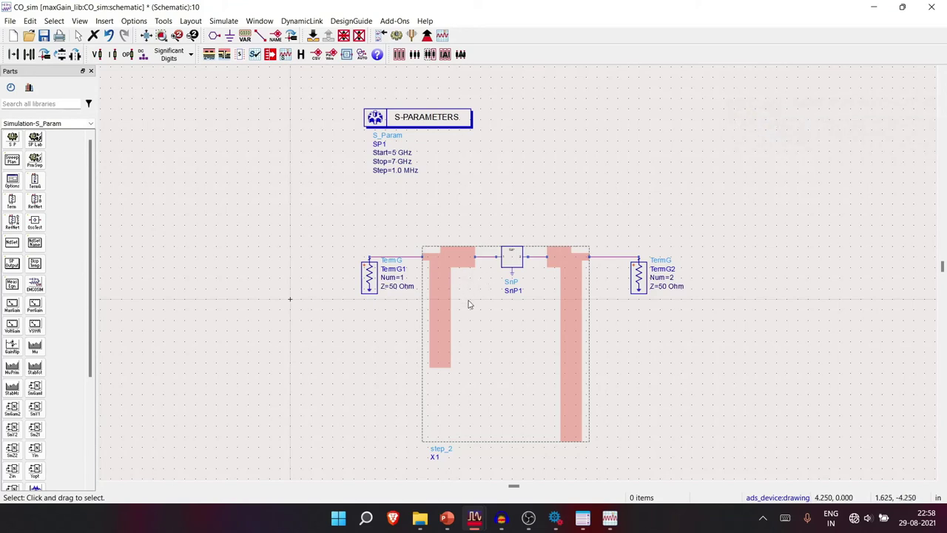
{"action": "scroll", "coordinate": [494, 292], "scroll_direction": "up", "scroll_amount": 2}
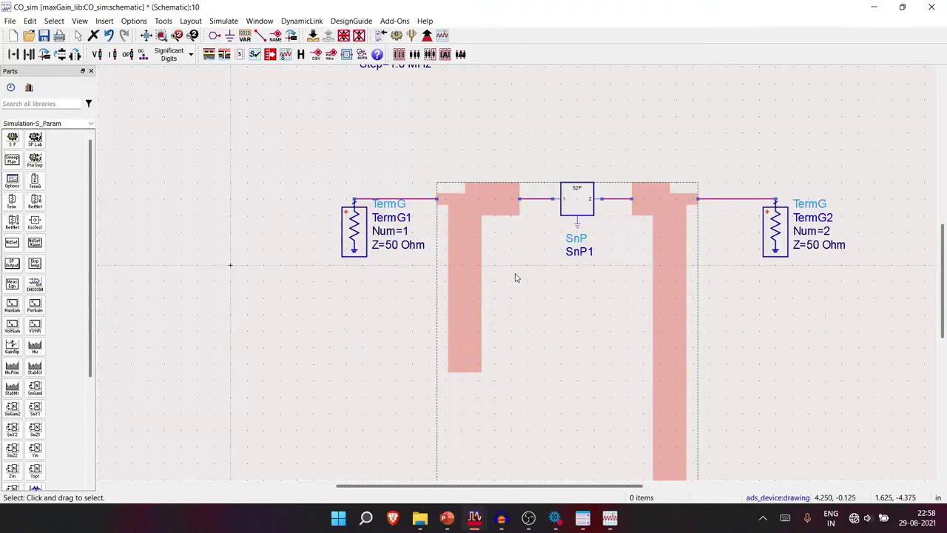
{"action": "scroll", "coordinate": [515, 279], "scroll_direction": "down", "scroll_amount": 1}
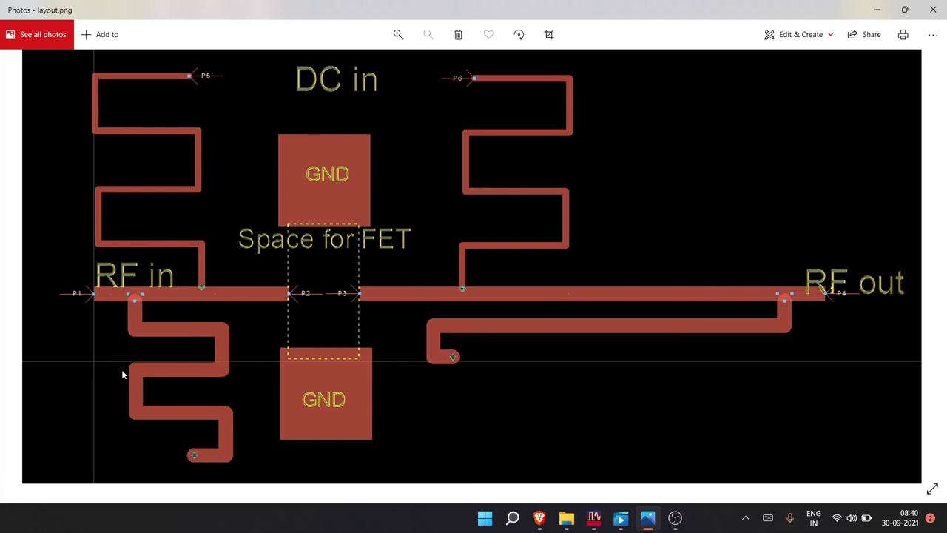
Step: Switch from the reference layout picture to ADS, open the step_2 layout, and inspect its two long open stubs
{"action": "mouse_move", "coordinate": [594, 518]}
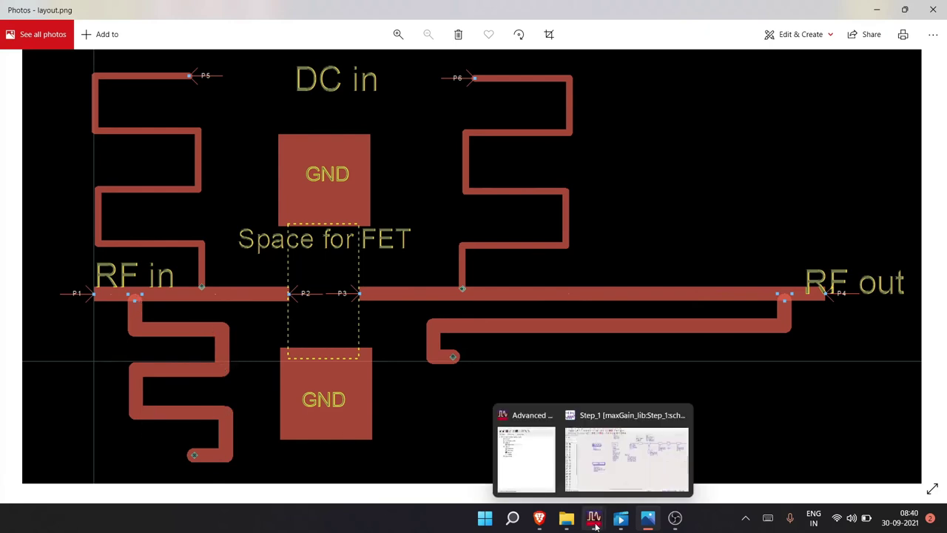
{"action": "left_click", "coordinate": [536, 479]}
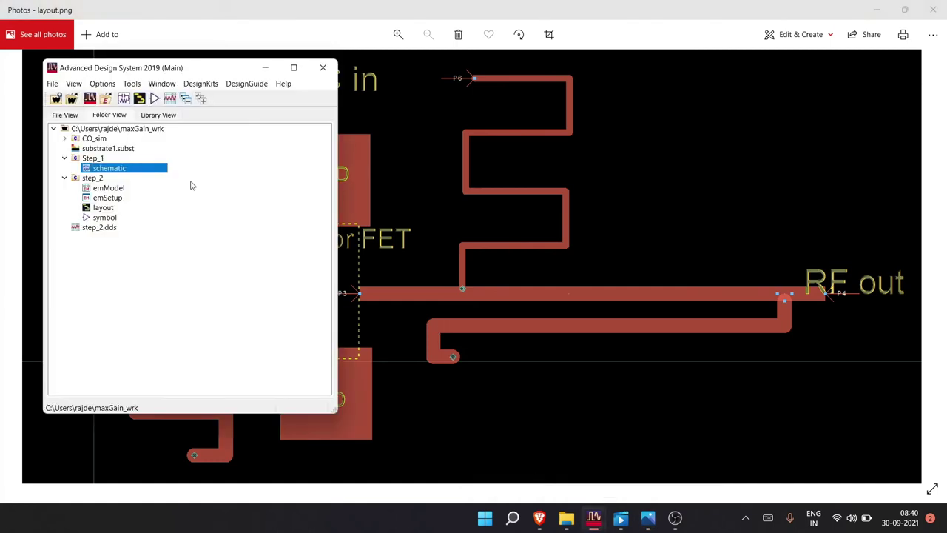
{"action": "double_click", "coordinate": [103, 208]}
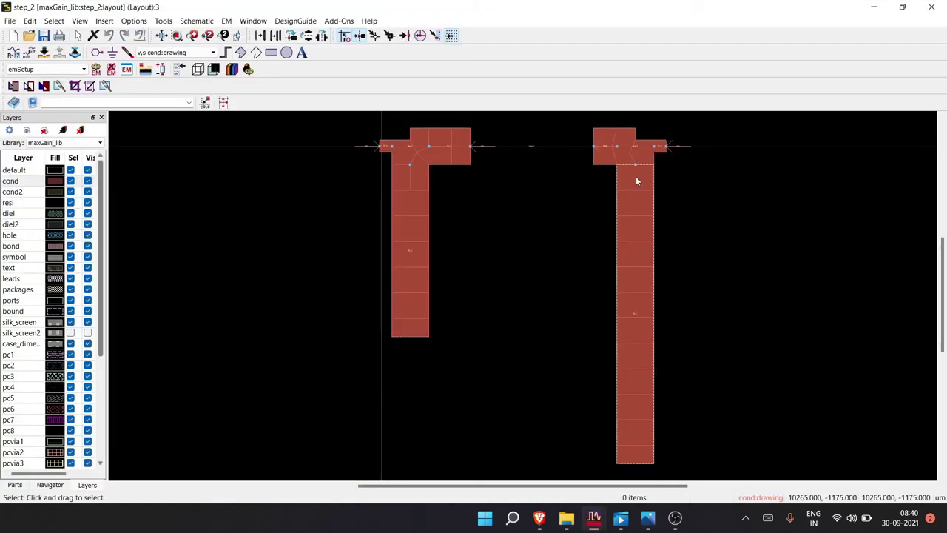
{"action": "left_click", "coordinate": [410, 219]}
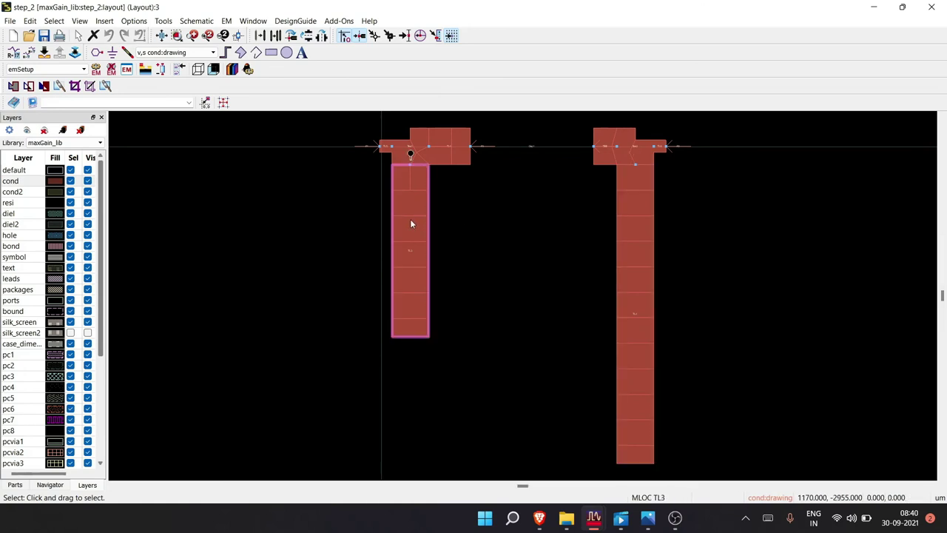
{"action": "left_click", "coordinate": [622, 207]}
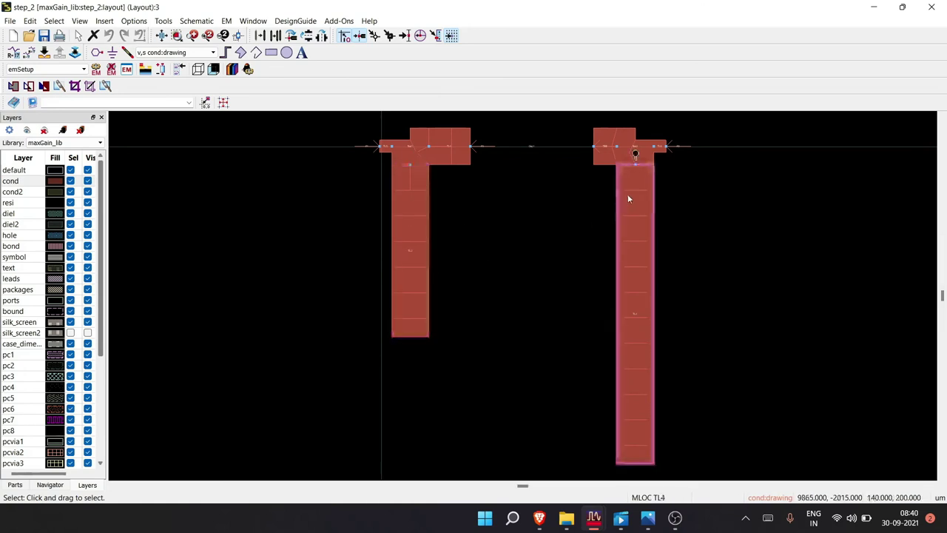
{"action": "left_click", "coordinate": [413, 186]}
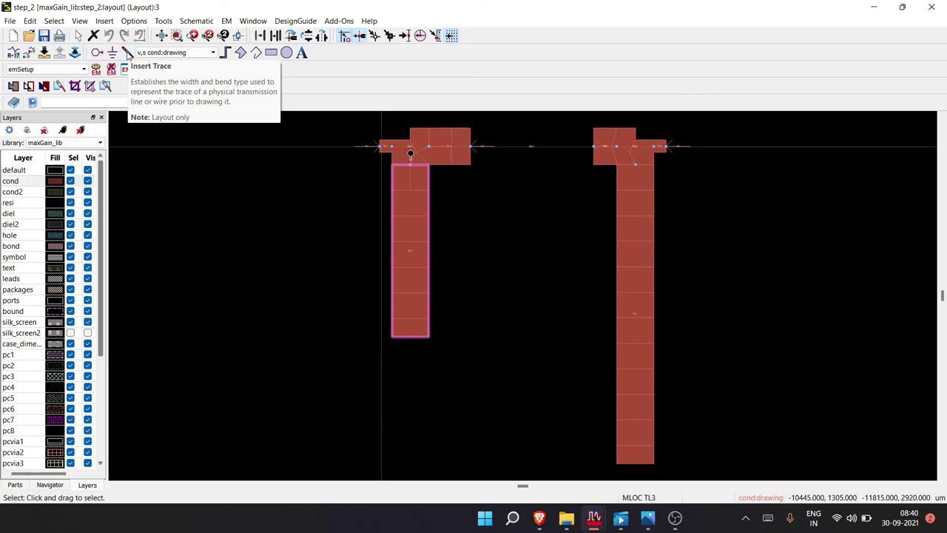
Step: Start the Trace tool on the cond:drawing layer with a width of 1488 um
{"action": "left_click", "coordinate": [127, 53]}
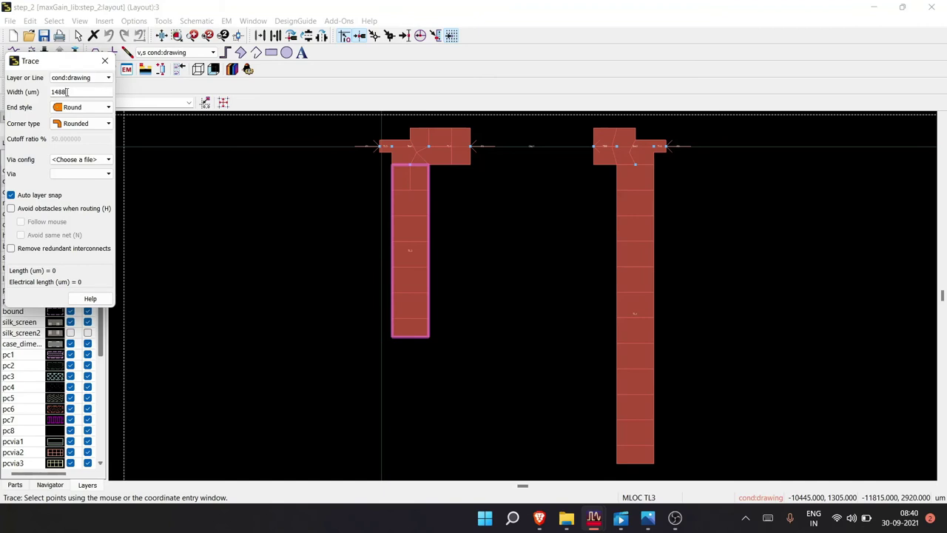
{"action": "key", "text": "BackSpace"}
{"action": "key", "text": "BackSpace"}
{"action": "key", "text": "BackSpace"}
{"action": "key", "text": "BackSpace"}
{"action": "type", "text": "125"}
{"action": "key", "text": "BackSpace"}
{"action": "key", "text": "BackSpace"}
{"action": "key", "text": "BackSpace"}
{"action": "type", "text": "1488"}
Step: Set the trace's end style to Square and its corner type to Rounded after reviewing the alternatives
{"action": "left_click", "coordinate": [81, 108]}
{"action": "left_click", "coordinate": [74, 128]}
{"action": "left_click", "coordinate": [81, 107]}
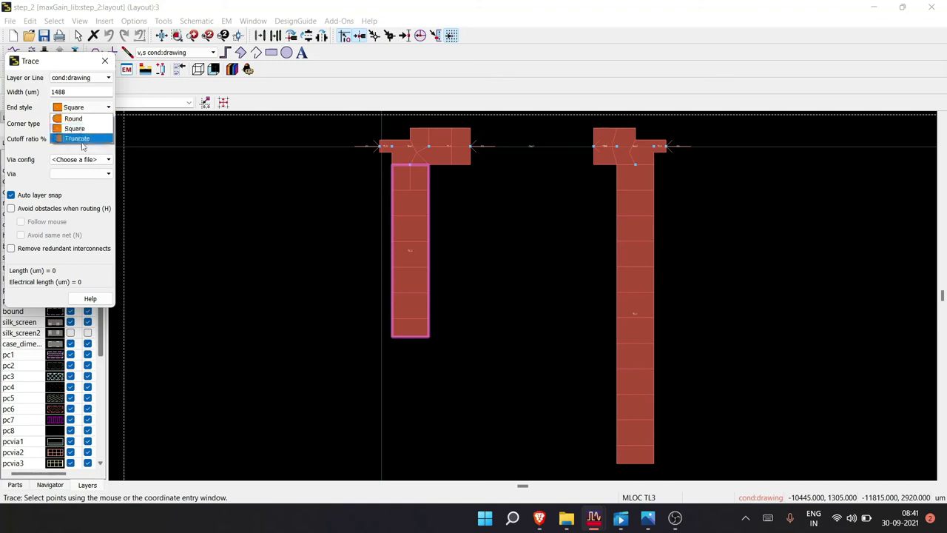
{"action": "left_click", "coordinate": [74, 128]}
{"action": "left_click", "coordinate": [82, 107]}
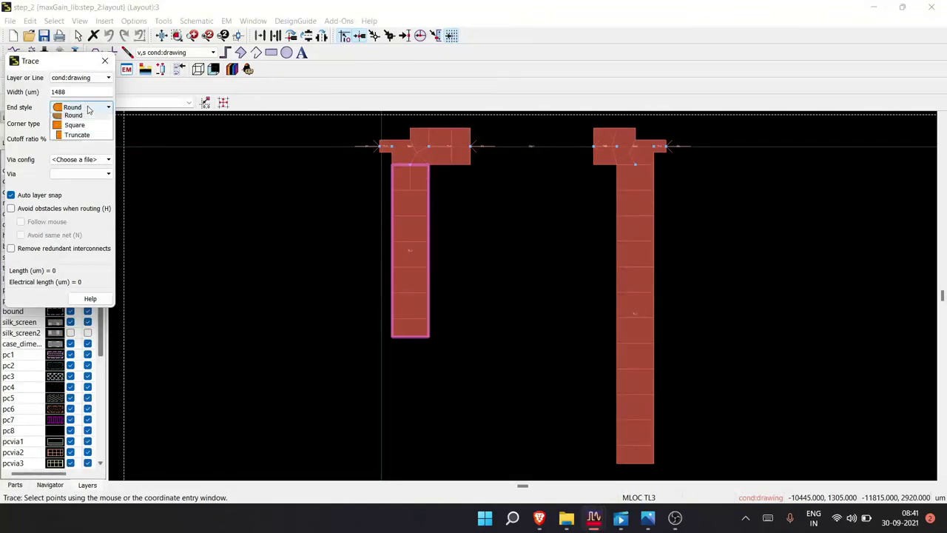
{"action": "left_click", "coordinate": [74, 127]}
{"action": "left_click", "coordinate": [83, 108]}
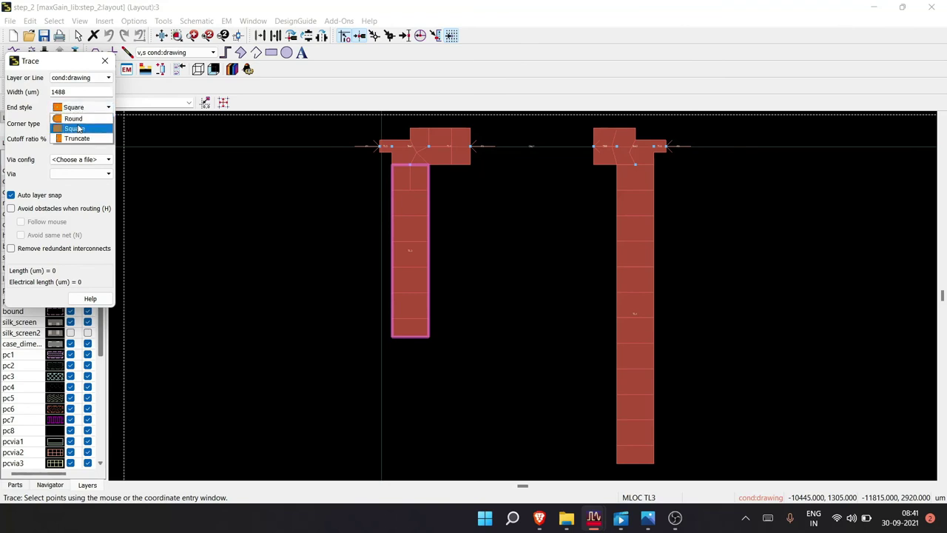
{"action": "left_click", "coordinate": [84, 118]}
{"action": "left_click", "coordinate": [83, 108]}
{"action": "left_click", "coordinate": [83, 117]}
{"action": "left_click", "coordinate": [83, 109]}
{"action": "left_click", "coordinate": [80, 129]}
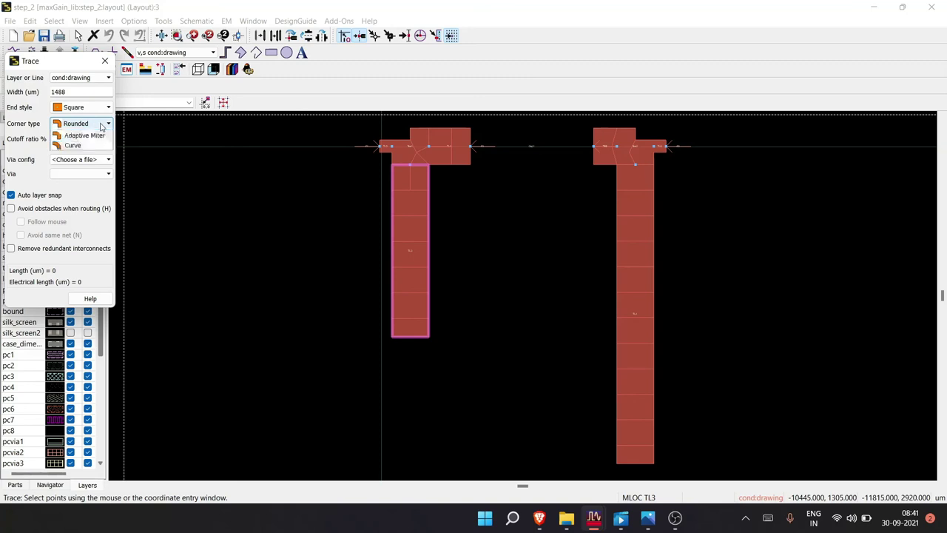
{"action": "left_click", "coordinate": [95, 126]}
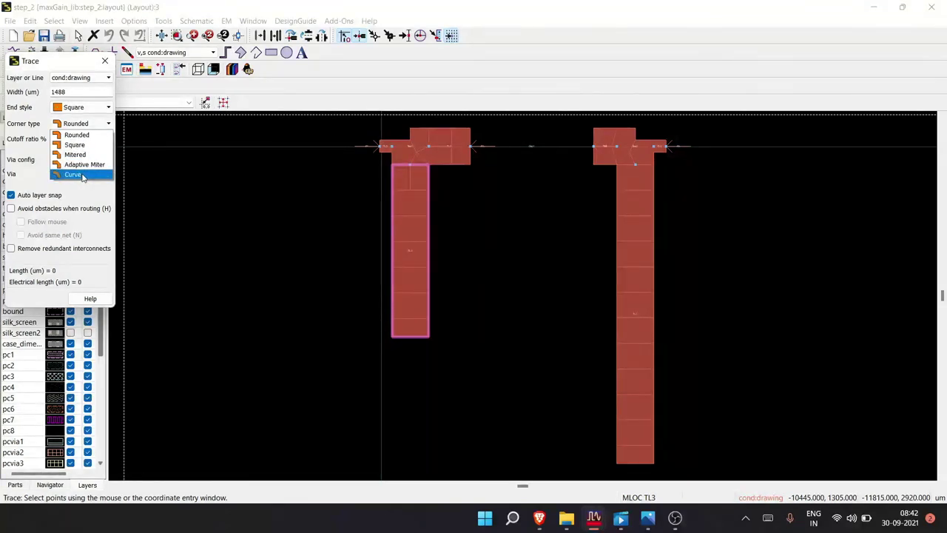
{"action": "left_click", "coordinate": [80, 135]}
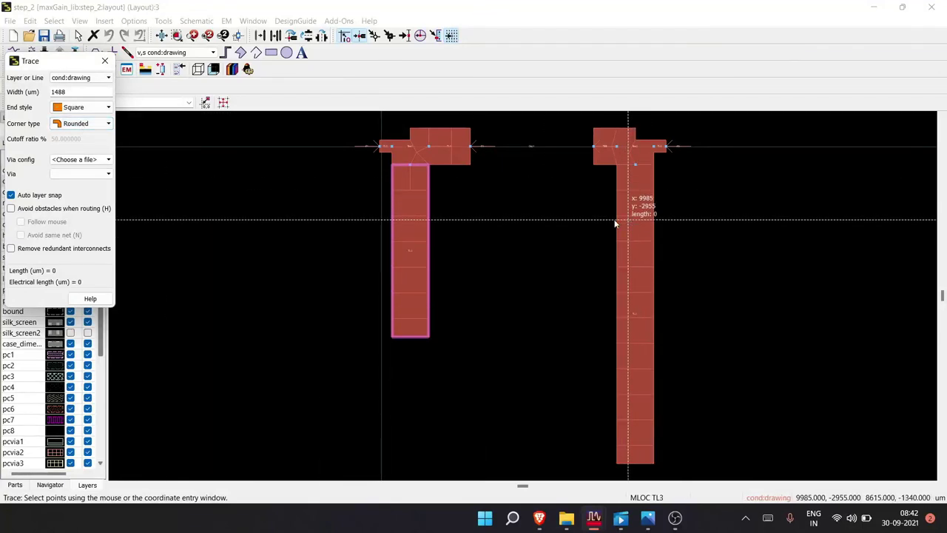
Step: Draw a meandered trace about 18755 um long with four bends in the empty area beside the shorter stub
{"action": "left_click", "coordinate": [243, 175]}
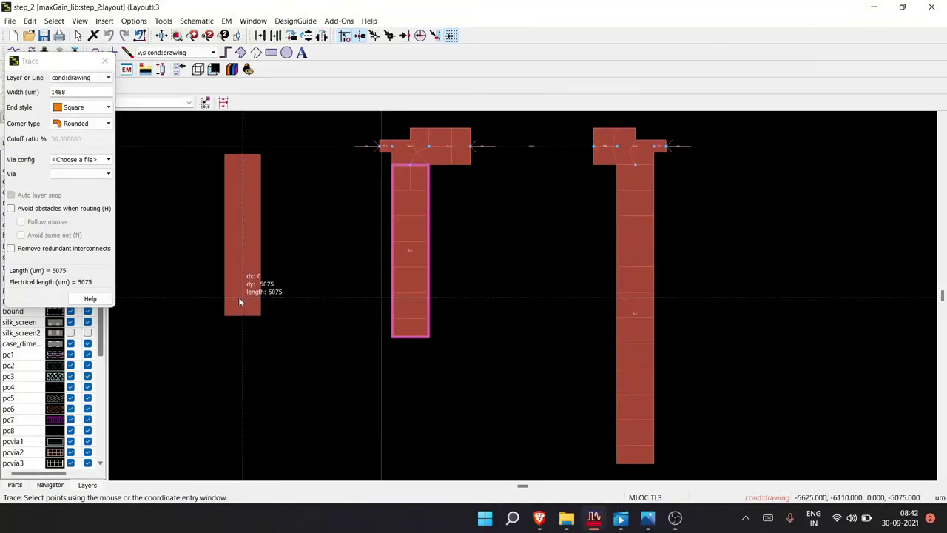
{"action": "left_click", "coordinate": [156, 300]}
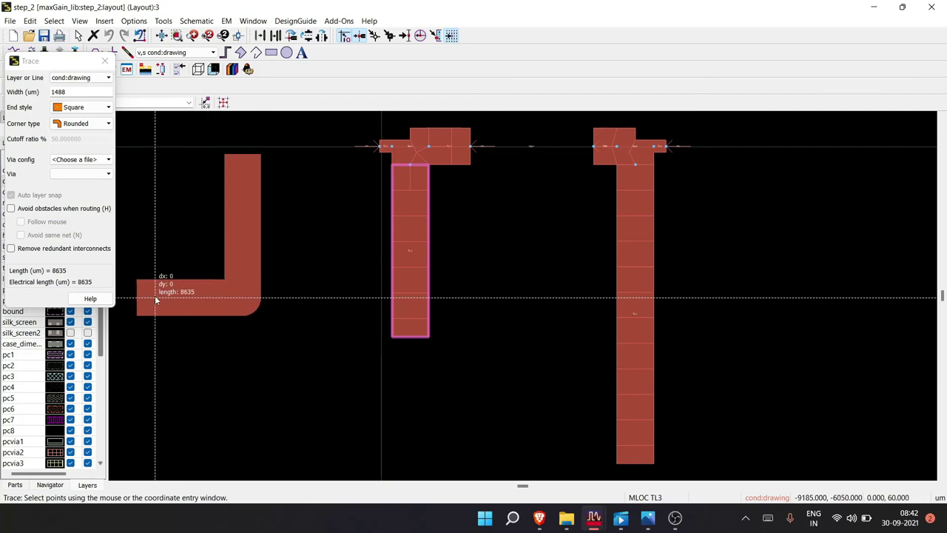
{"action": "left_click", "coordinate": [156, 383]}
{"action": "left_click", "coordinate": [252, 383]}
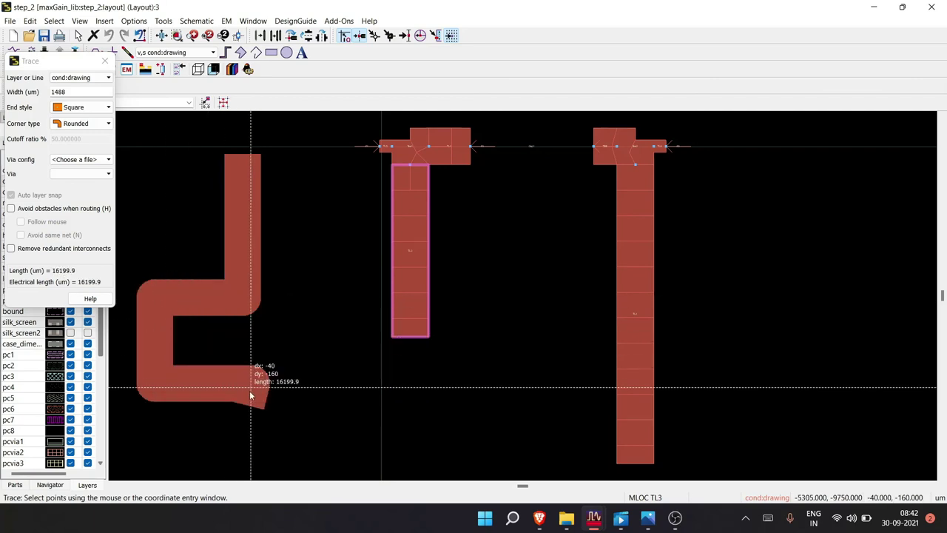
{"action": "left_click", "coordinate": [248, 453]}
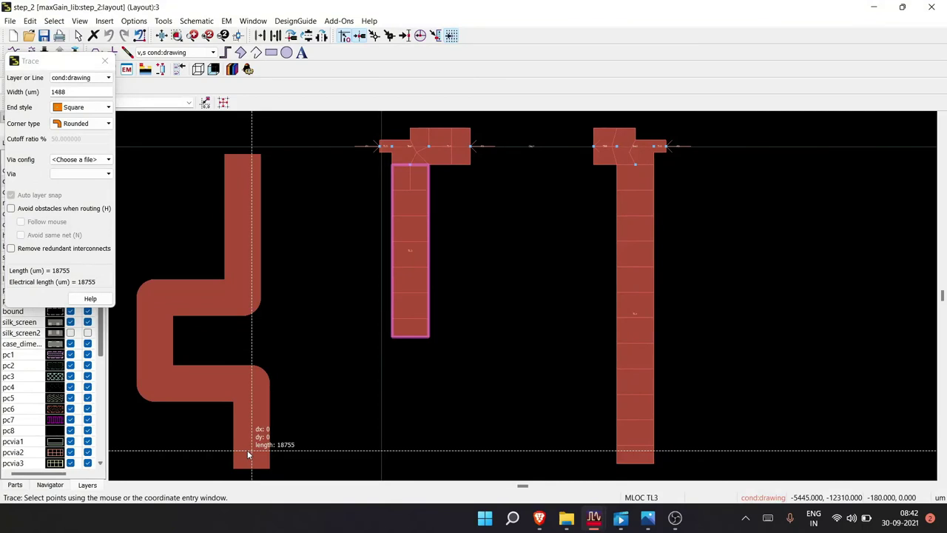
{"action": "double_click", "coordinate": [247, 451]}
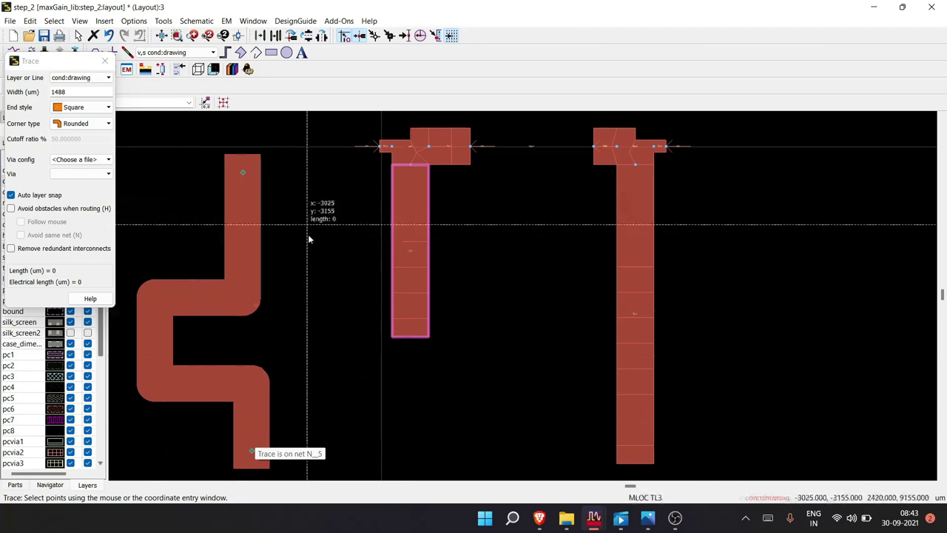